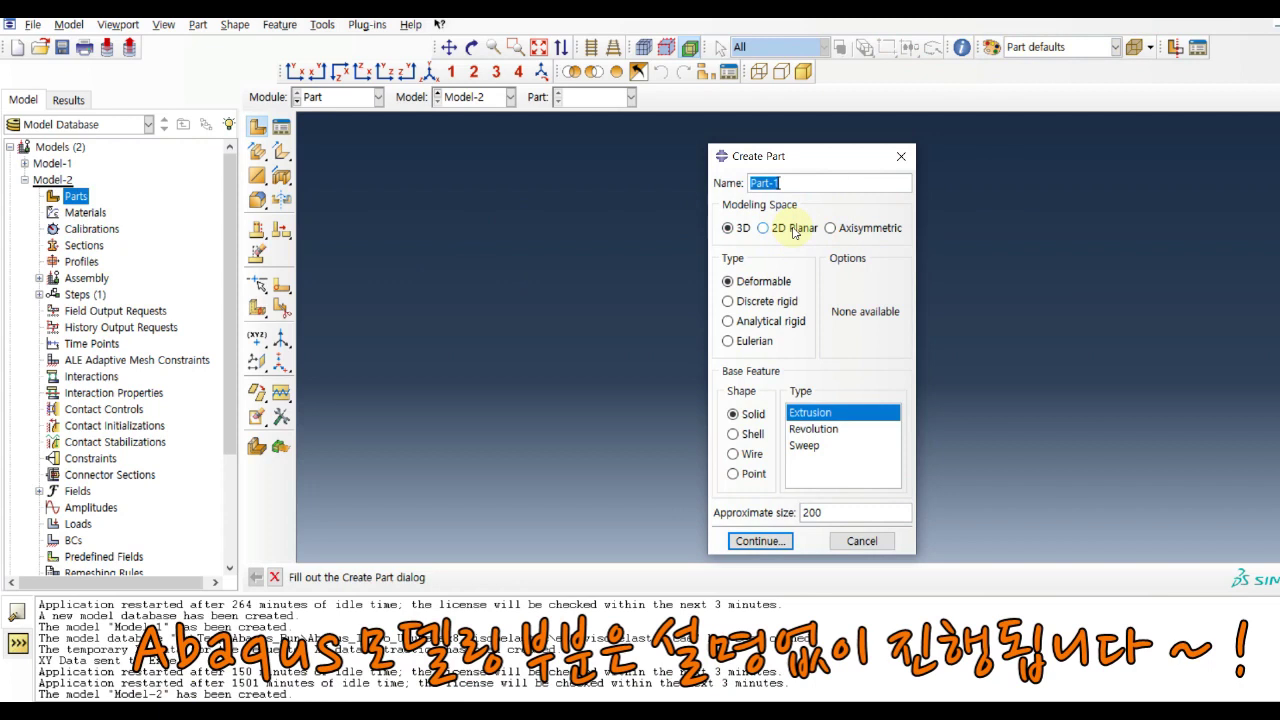
Create a 2D planar deformable shell part and sketch a rectangle from the origin, about 20 wide and 15 high
{"action": "left_click", "coordinate": [764, 228]}
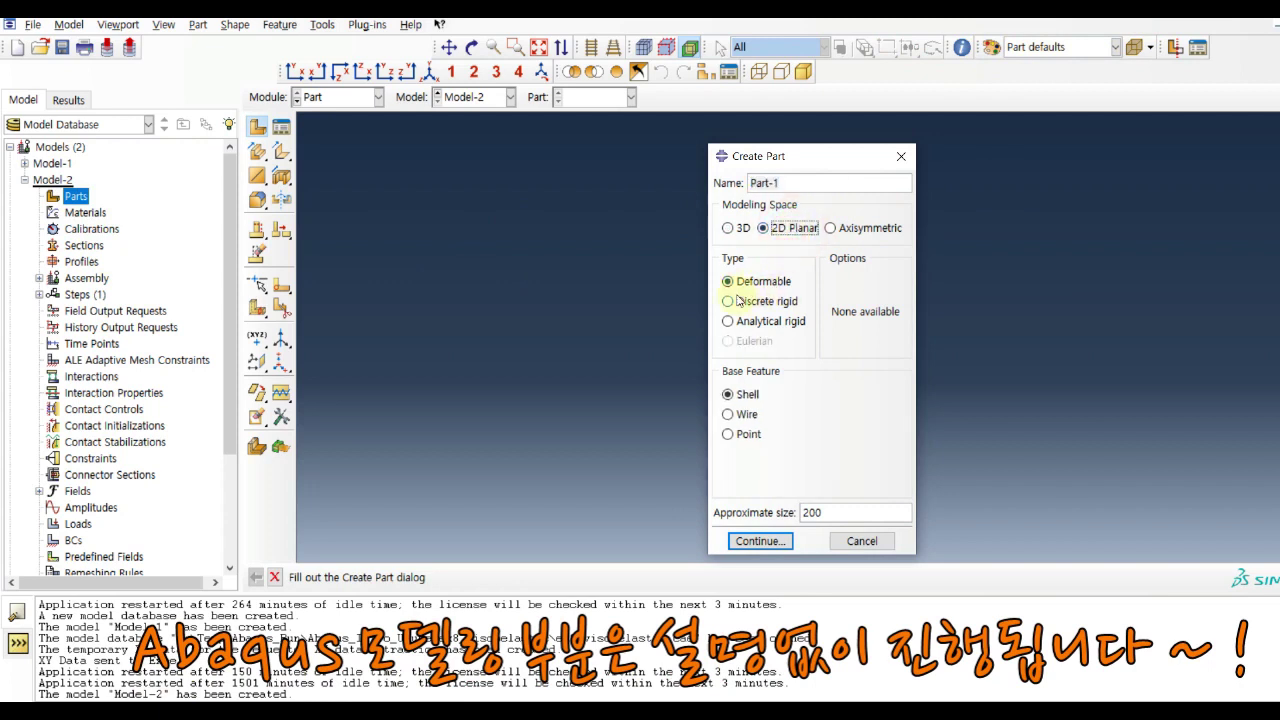
{"action": "left_click", "coordinate": [762, 540]}
{"action": "left_click", "coordinate": [282, 153]}
{"action": "left_click", "coordinate": [810, 337]}
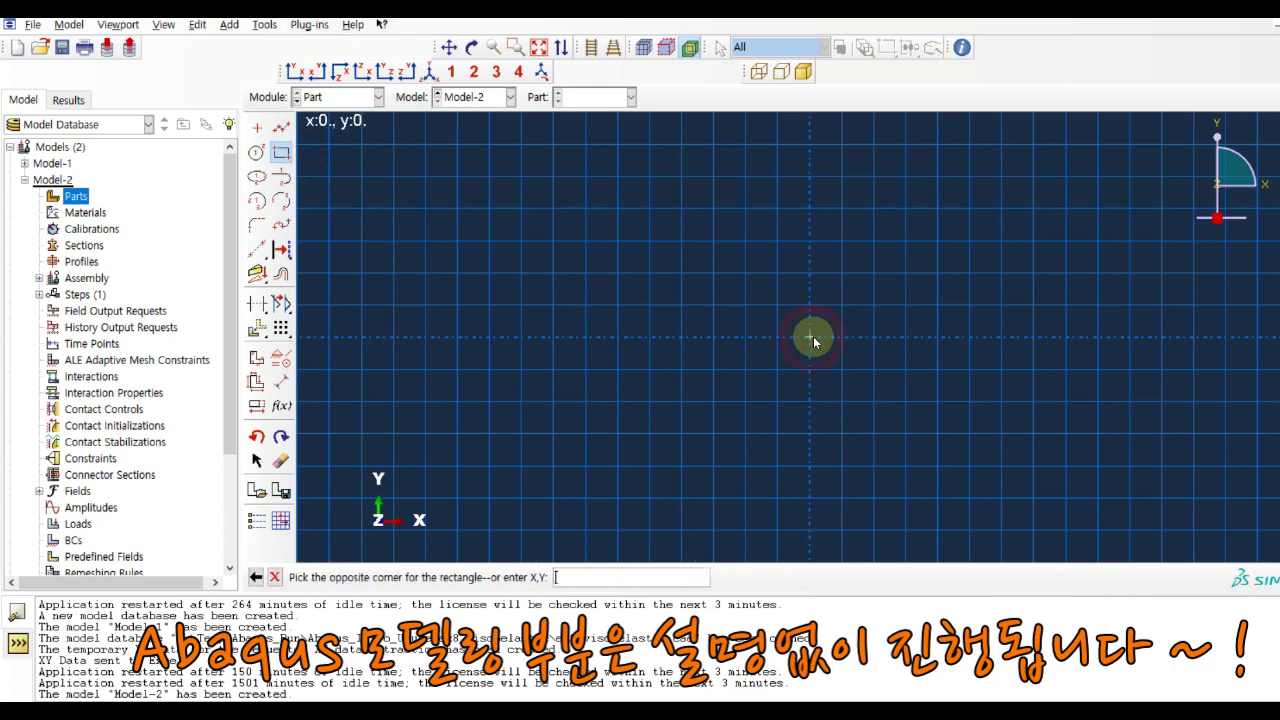
{"action": "left_click", "coordinate": [938, 244]}
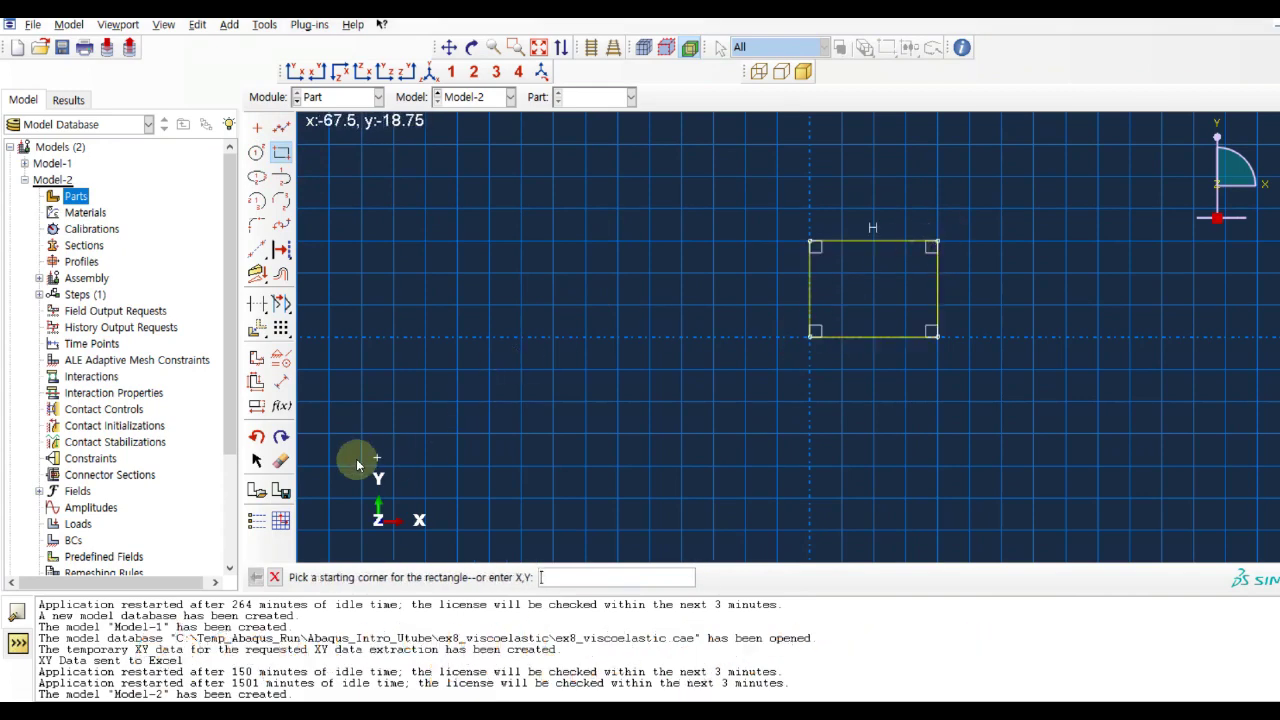
Dimension the rectangle's width and height to 1 each and finish the sketch of the planar shell
{"action": "left_click", "coordinate": [282, 381]}
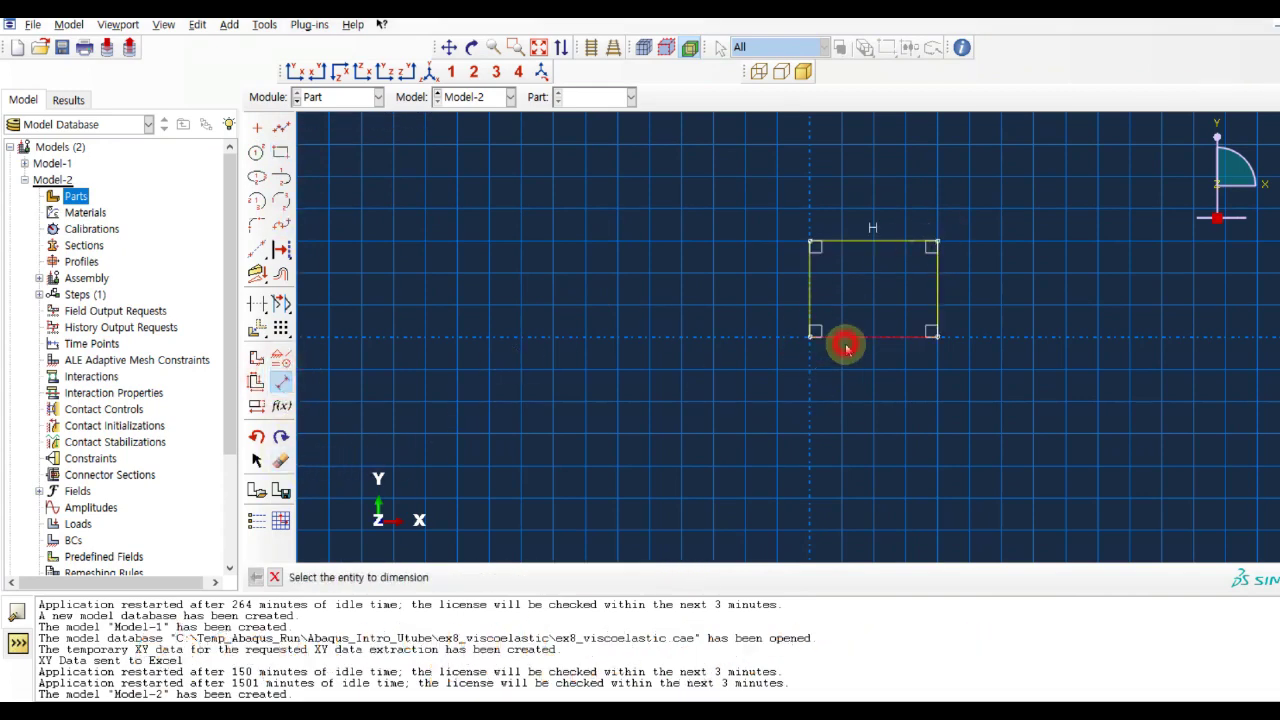
{"action": "left_click", "coordinate": [846, 338]}
{"action": "left_click", "coordinate": [848, 392]}
{"action": "type", "text": "1."}
{"action": "key", "text": "Return"}
{"action": "left_click", "coordinate": [934, 285]}
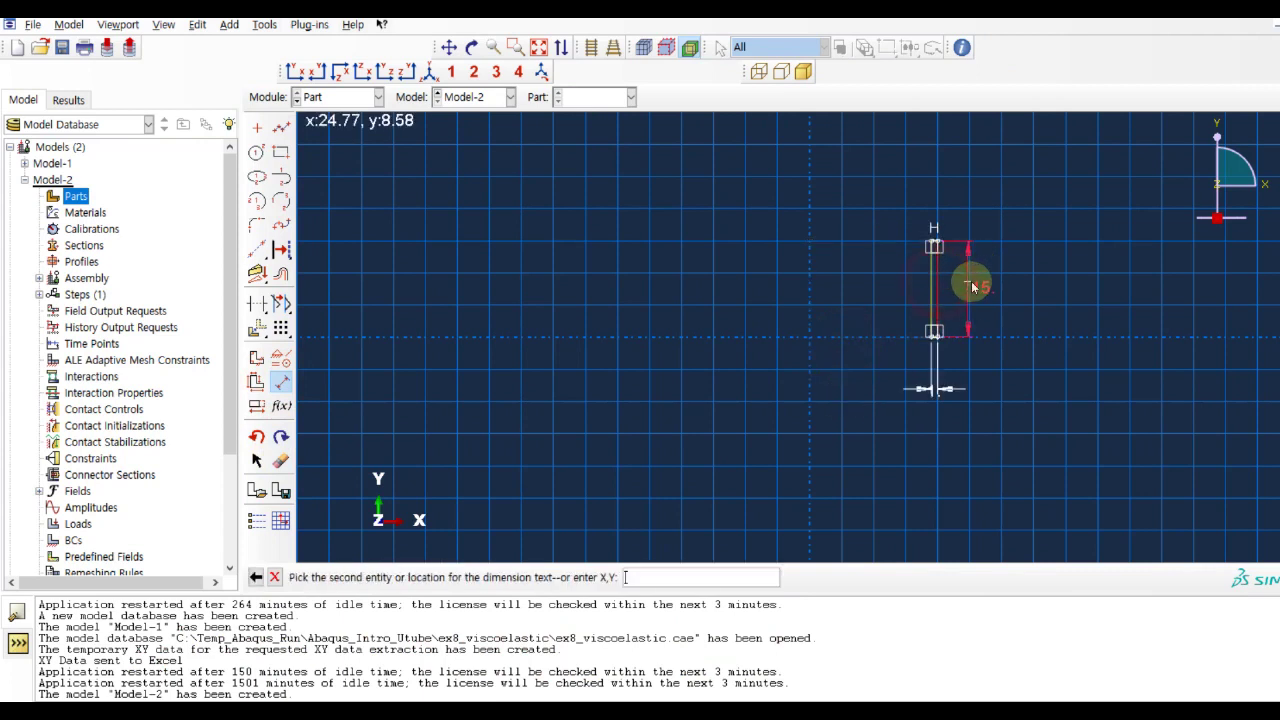
{"action": "left_click", "coordinate": [998, 287]}
{"action": "key", "text": "Return"}
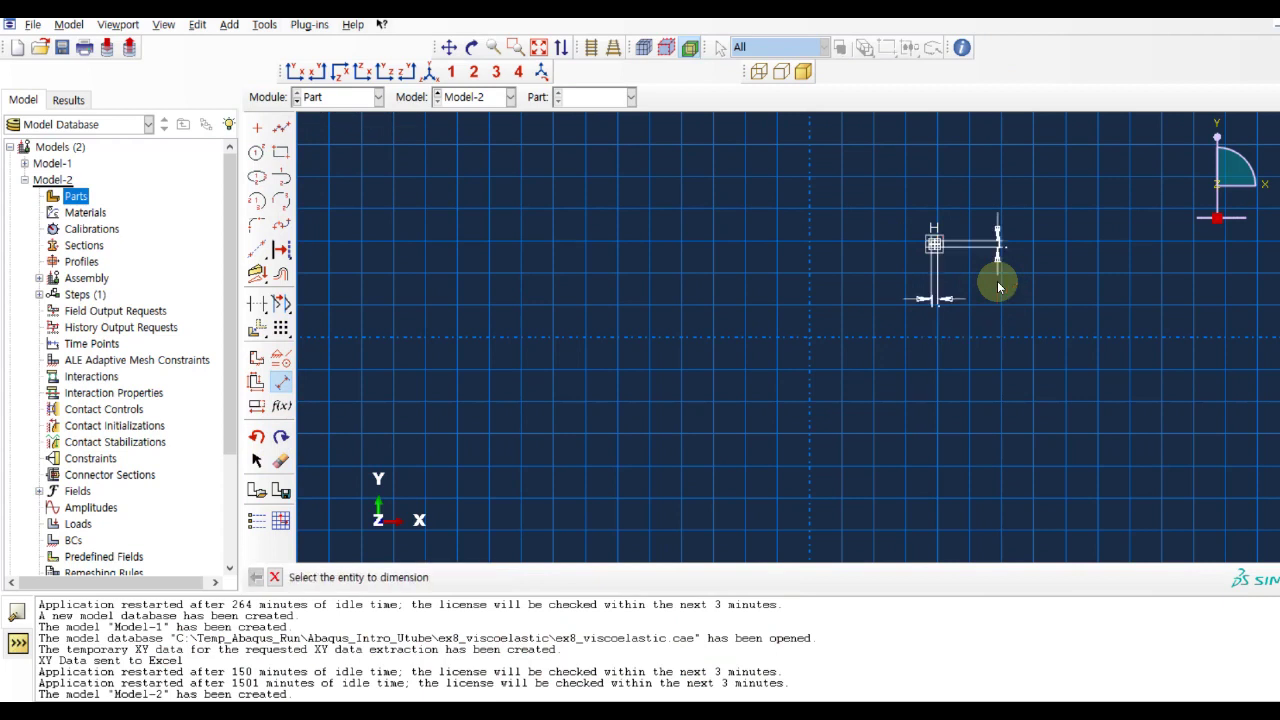
{"action": "left_click", "coordinate": [538, 47]}
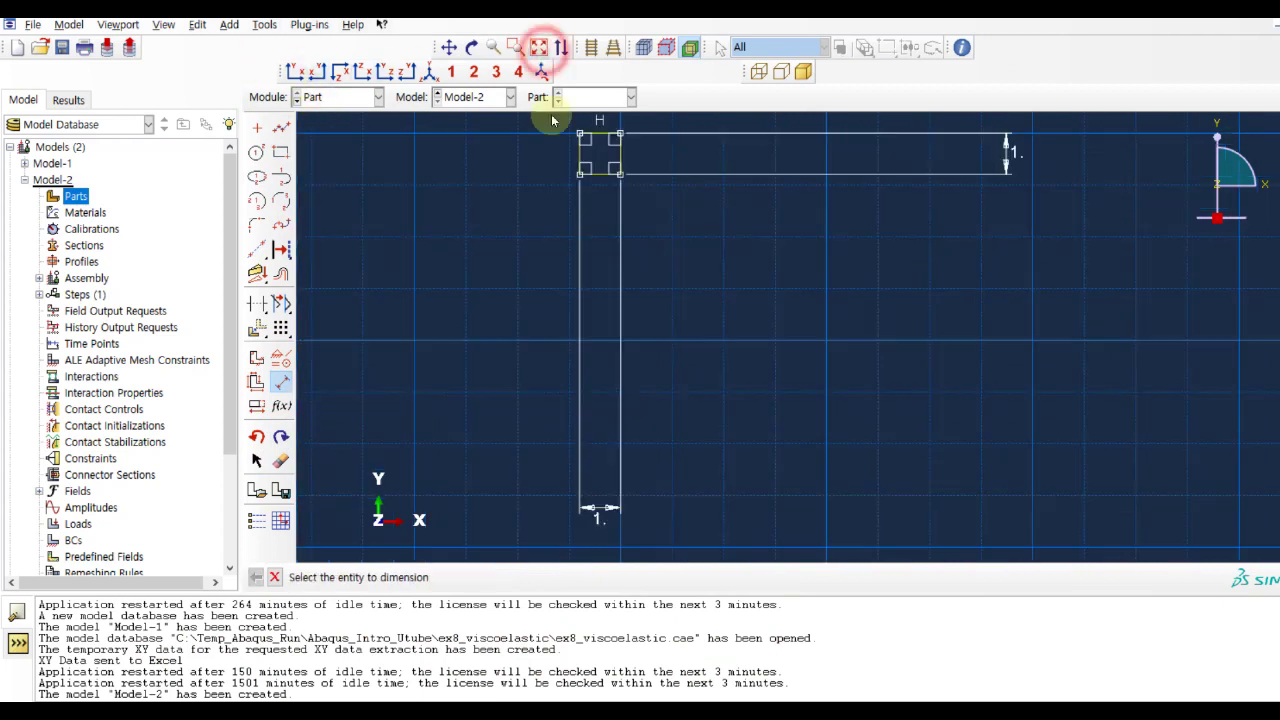
{"action": "middle_click", "coordinate": [778, 408]}
{"action": "middle_click", "coordinate": [777, 405]}
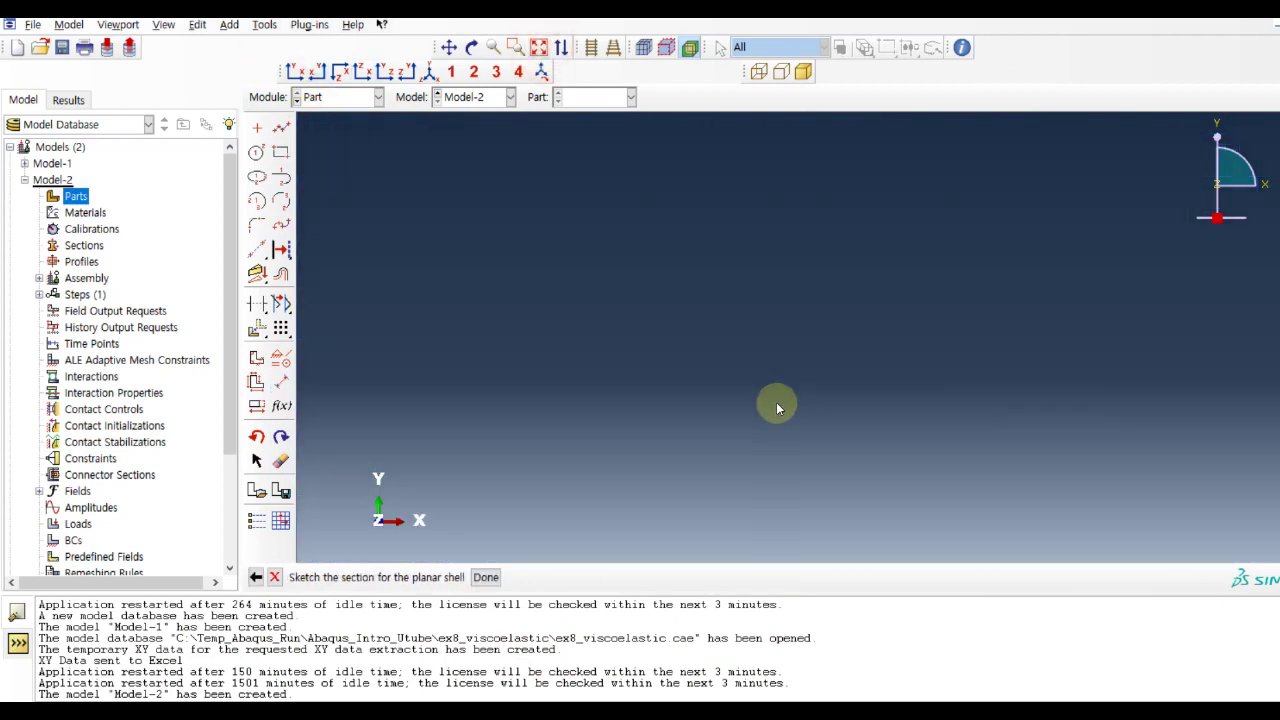
Start a face partition sketch and draw a rectangle from the square's upper-left corner to the vertical centerline, extending below the lower edge
{"action": "left_click", "coordinate": [333, 101]}
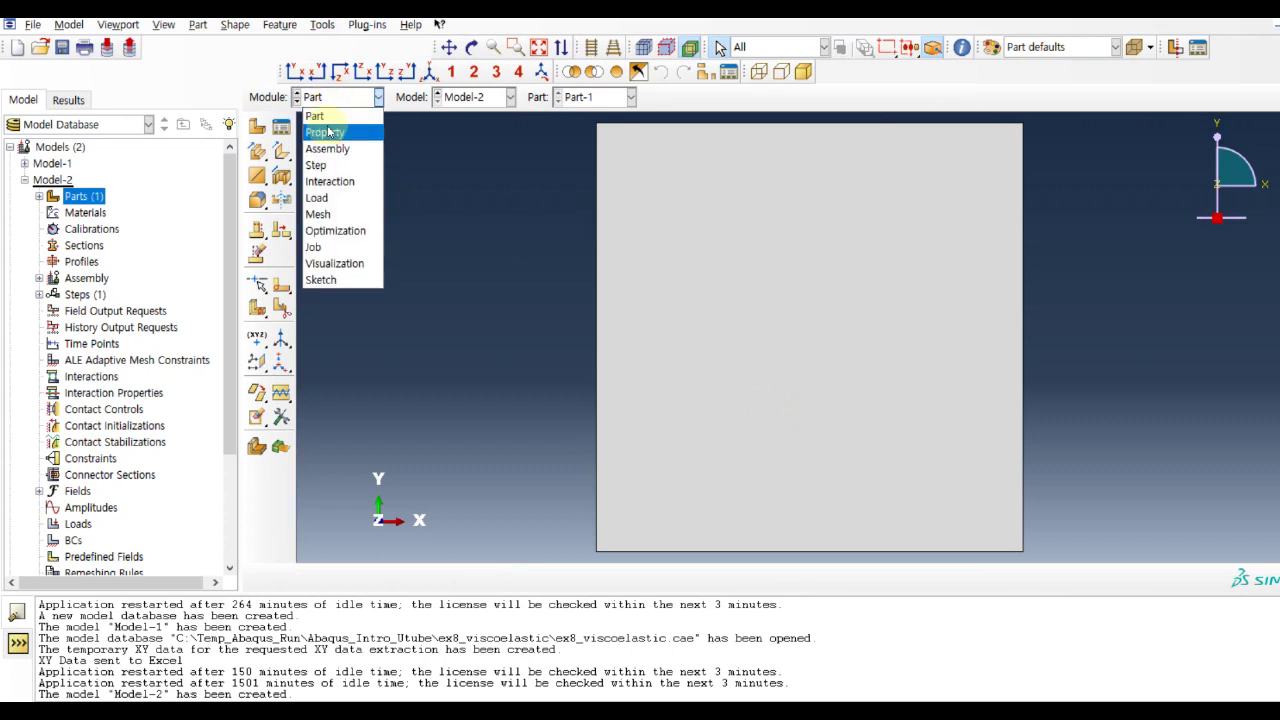
{"action": "left_click", "coordinate": [281, 288]}
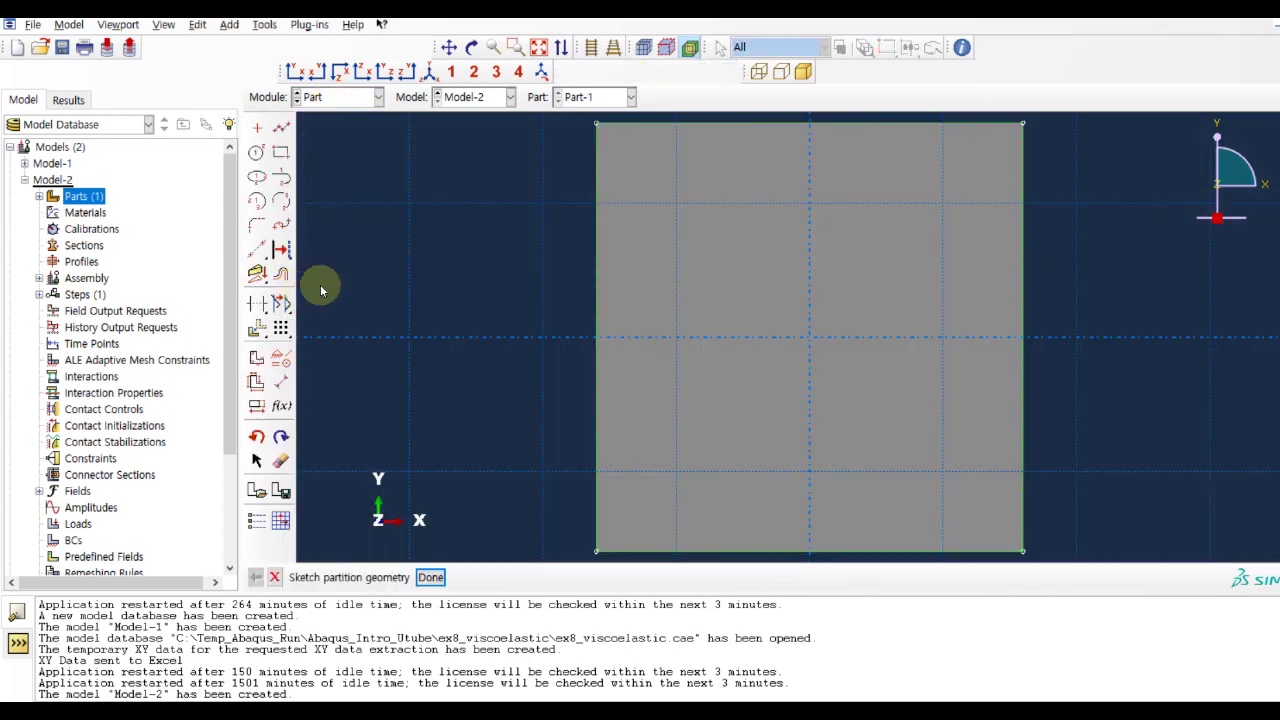
{"action": "left_click", "coordinate": [283, 152]}
{"action": "left_click", "coordinate": [597, 124]}
{"action": "scroll", "coordinate": [848, 461], "scroll_direction": "down", "scroll_amount": 2}
{"action": "left_click", "coordinate": [819, 537]}
Dimension the partition rectangle's width to 0.5 and finish the sketch to split the square face in two
{"action": "left_click", "coordinate": [281, 381]}
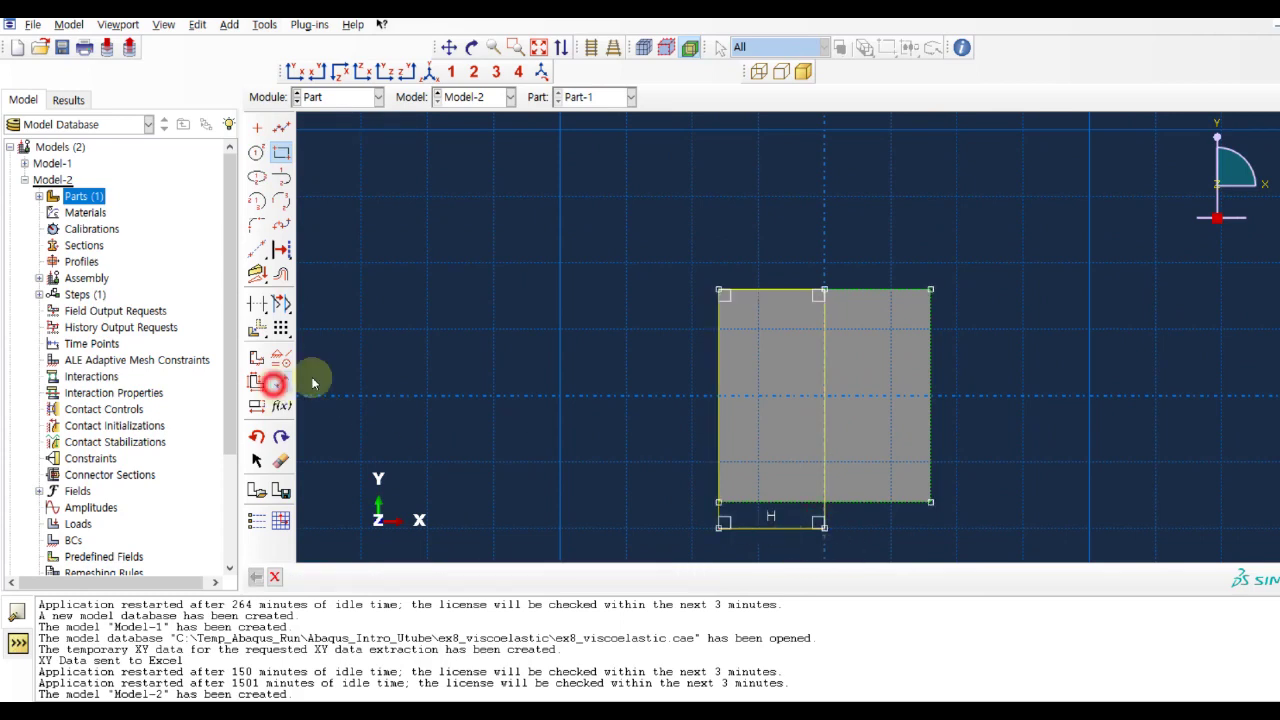
{"action": "left_click", "coordinate": [802, 524]}
{"action": "left_click", "coordinate": [798, 553]}
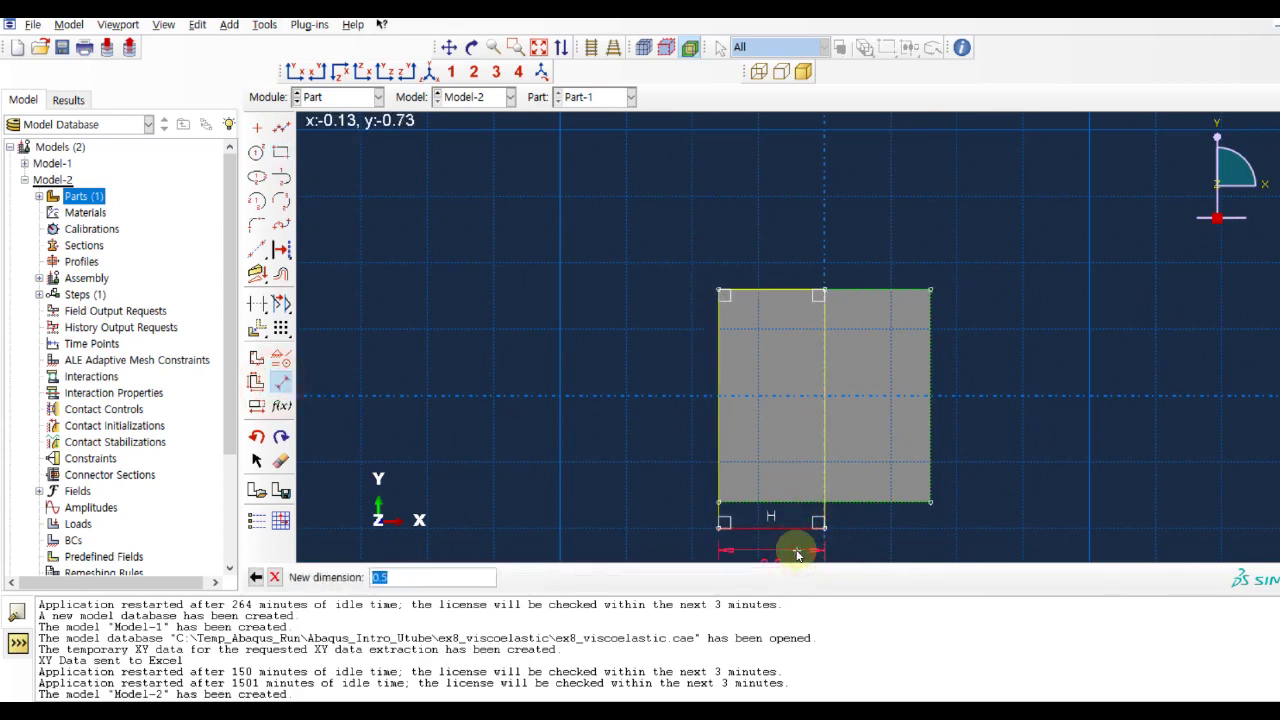
{"action": "key", "text": "Return"}
{"action": "middle_click", "coordinate": [578, 414]}
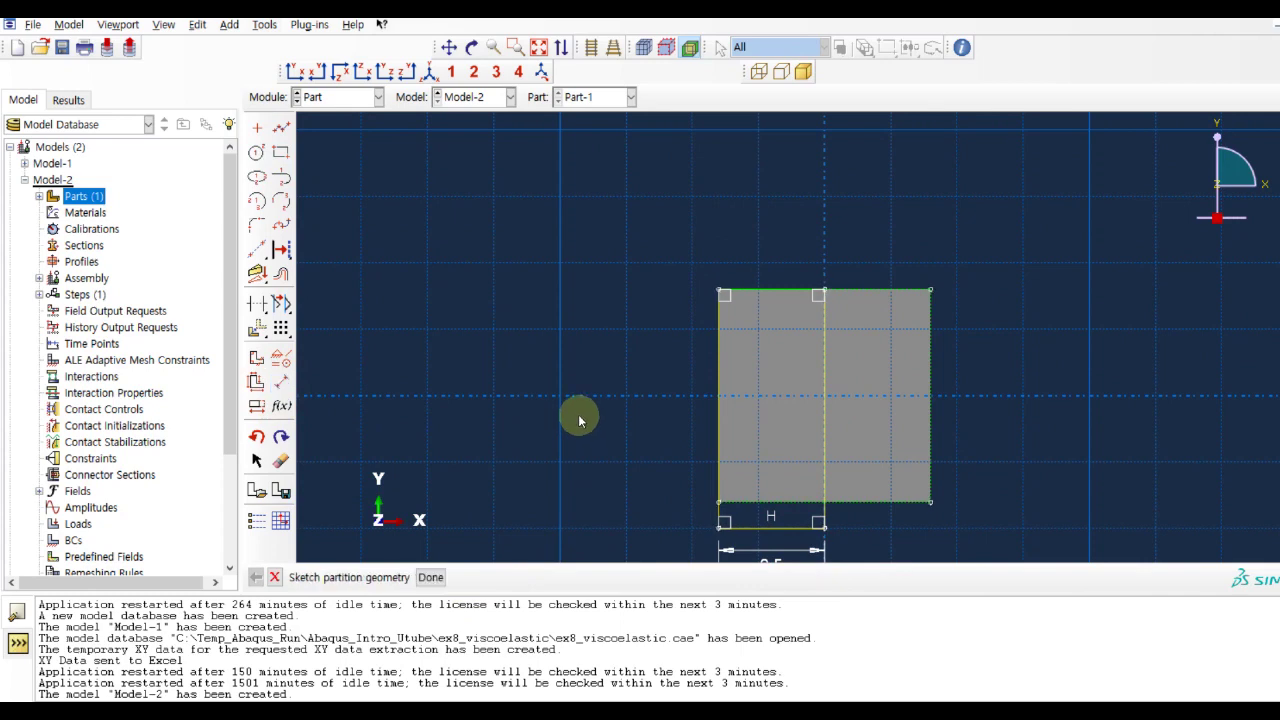
{"action": "left_click", "coordinate": [432, 577]}
Switch to the Property module and create a material named Material-1 with a mass density of 2700
{"action": "left_click", "coordinate": [338, 97]}
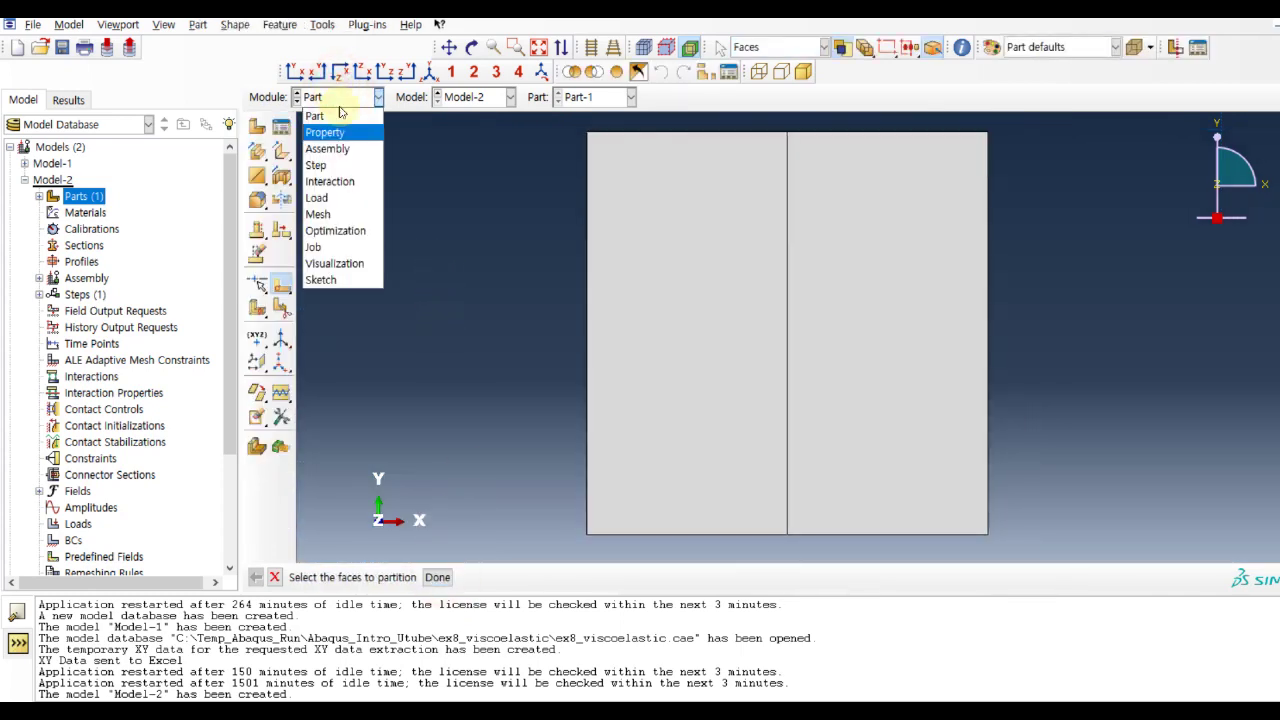
{"action": "left_click", "coordinate": [340, 131]}
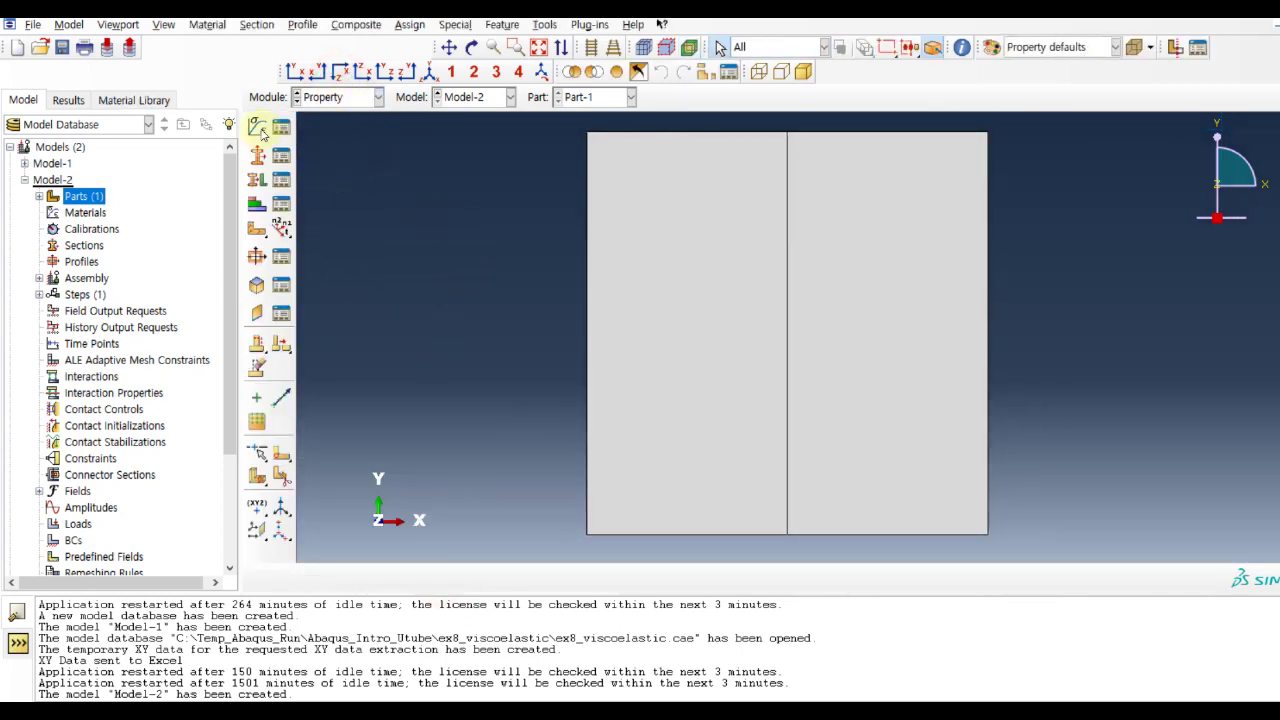
{"action": "left_click", "coordinate": [257, 127]}
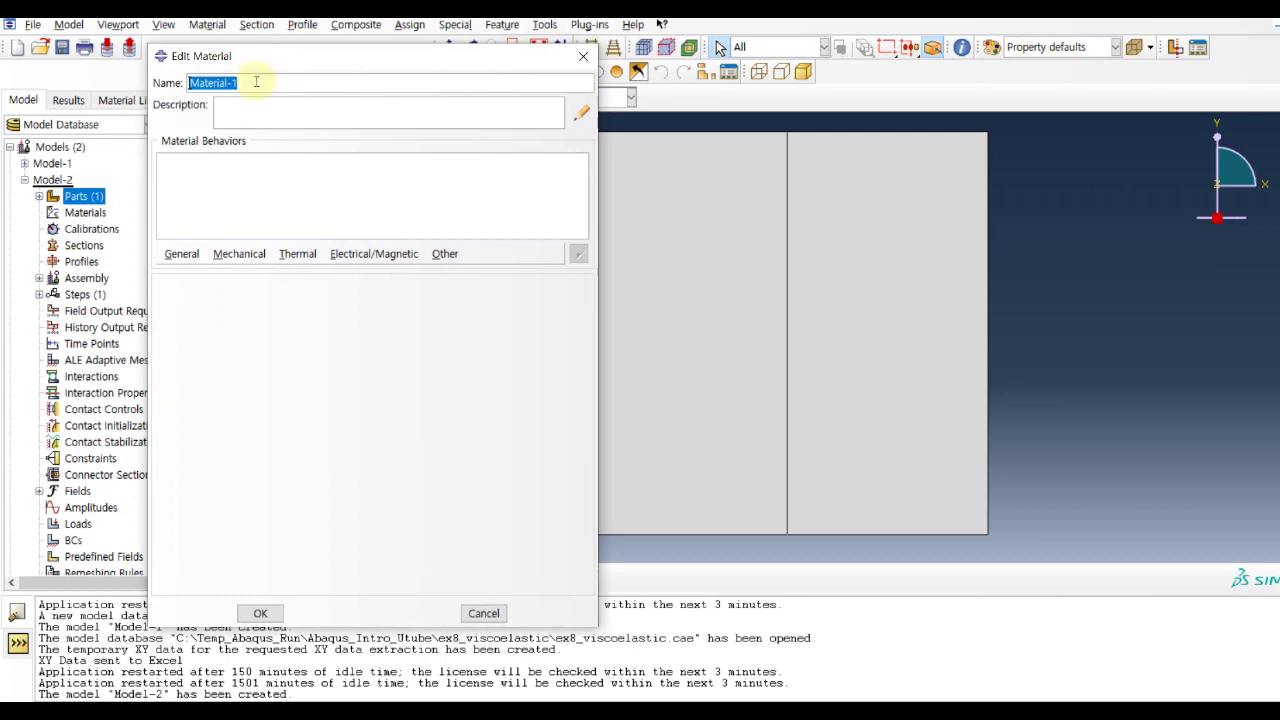
{"action": "left_click", "coordinate": [181, 253]}
{"action": "left_click", "coordinate": [194, 271]}
{"action": "left_click", "coordinate": [235, 426]}
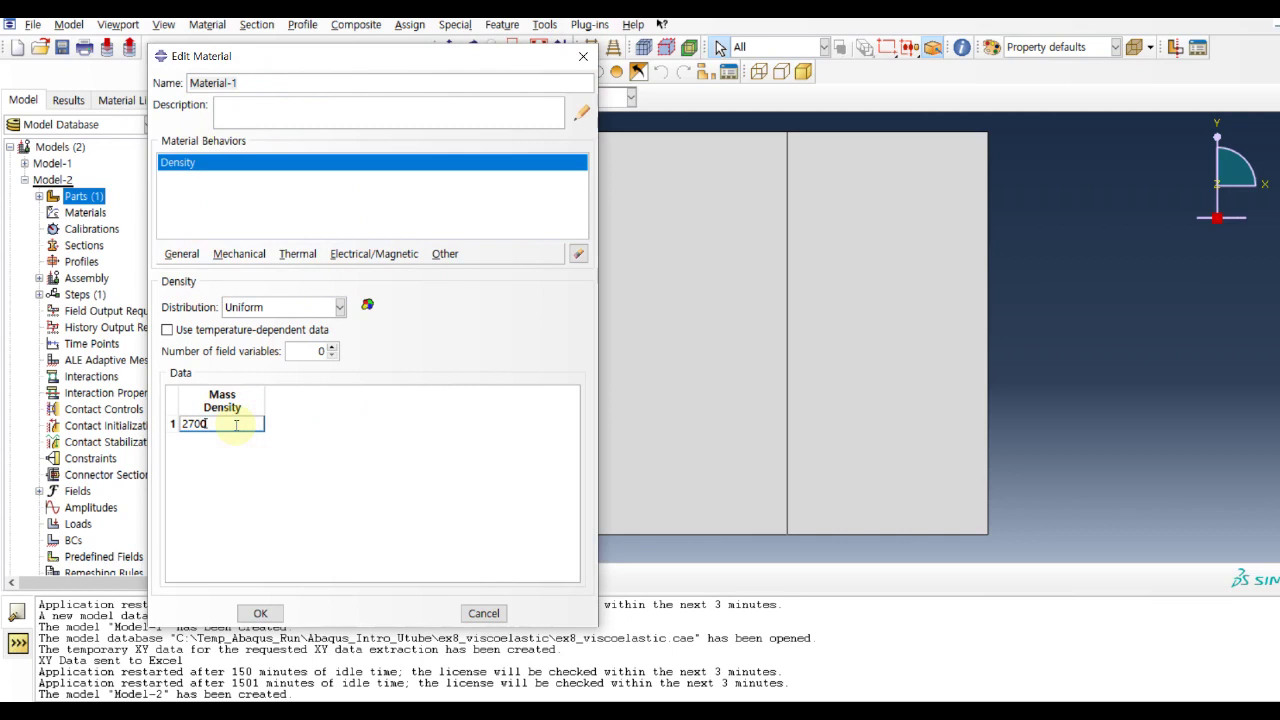
Add isotropic elasticity with an Instantaneous moduli time scale, Young's modulus 1e9 and Poisson's ratio 0.0
{"action": "left_click", "coordinate": [239, 254]}
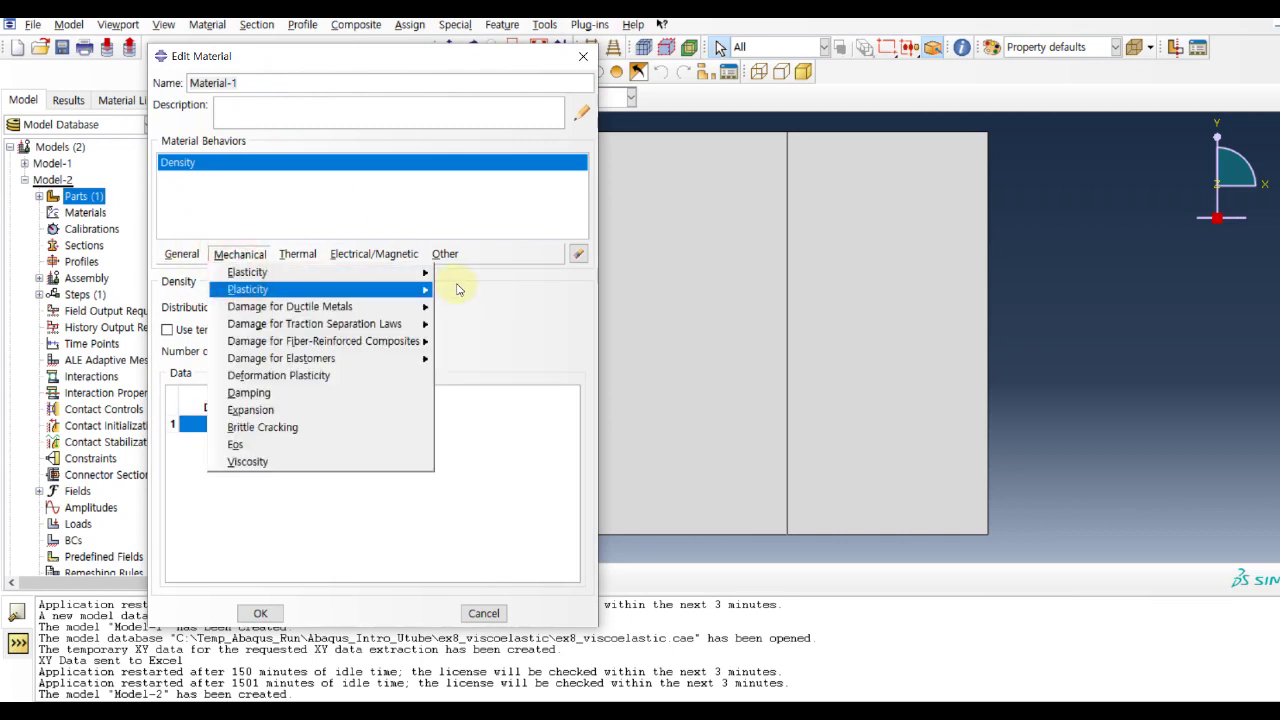
{"action": "left_click", "coordinate": [457, 275]}
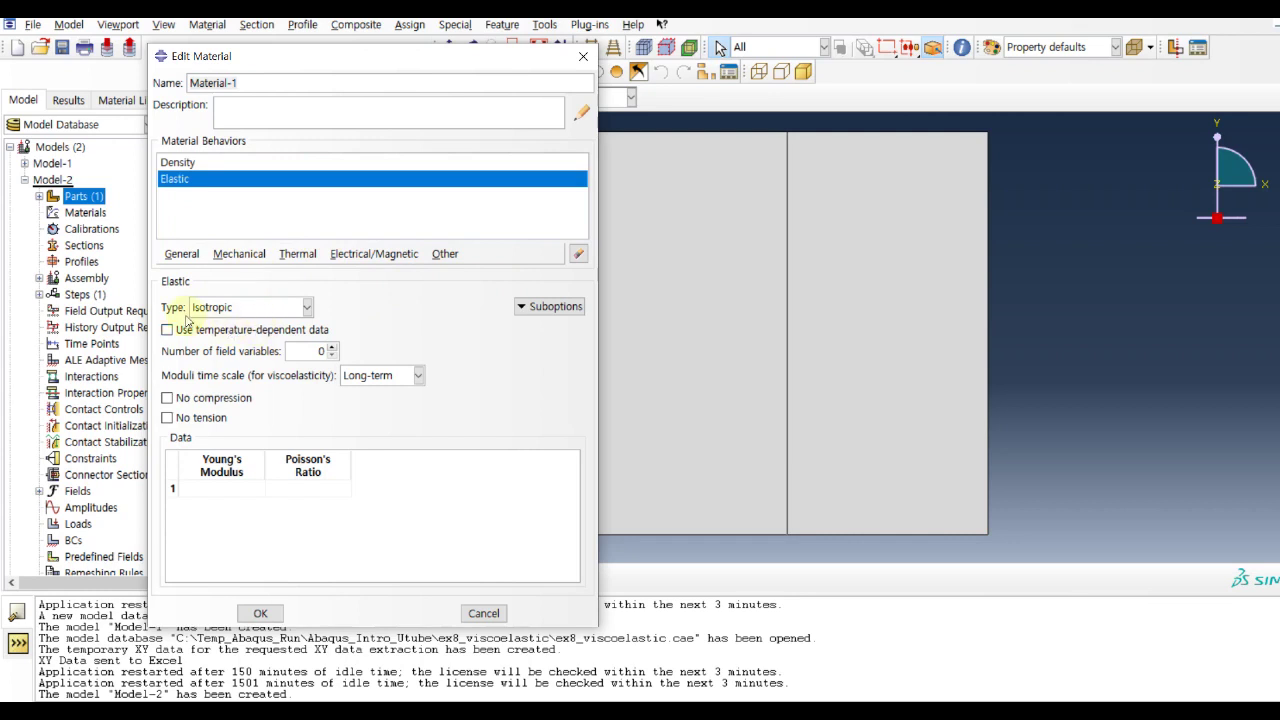
{"action": "left_click", "coordinate": [351, 380]}
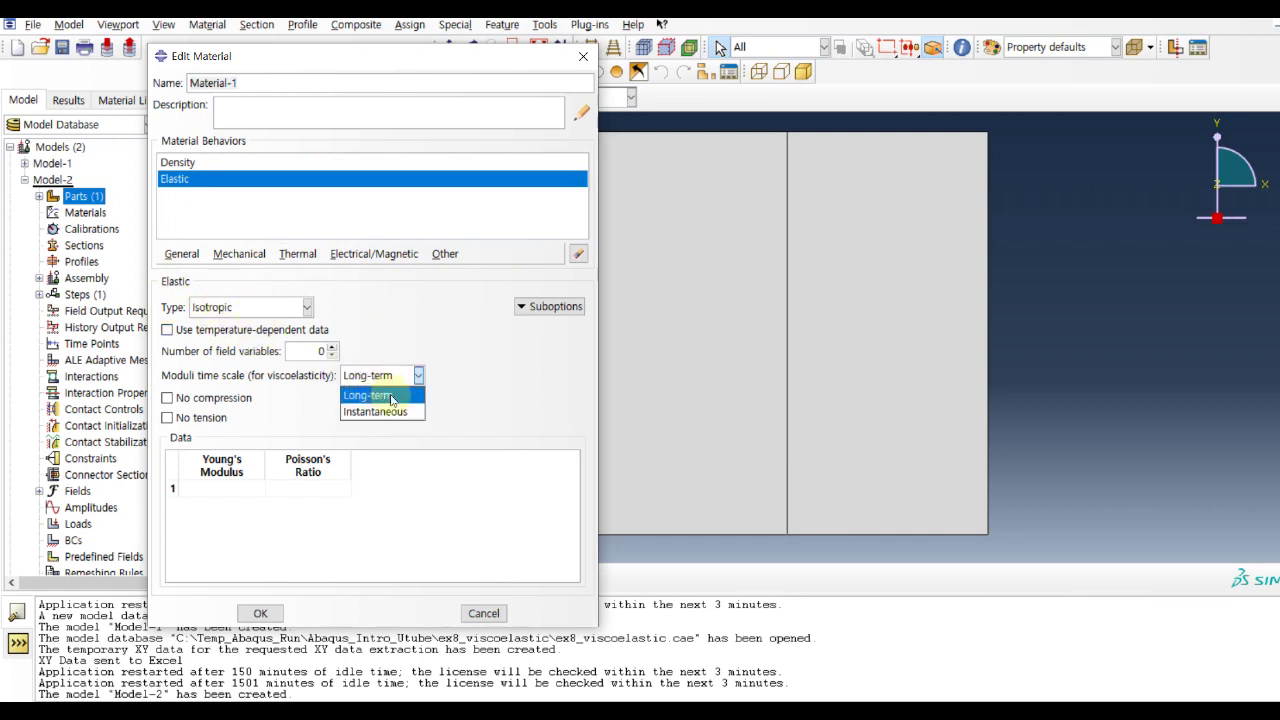
{"action": "left_click", "coordinate": [364, 409]}
{"action": "double_click", "coordinate": [225, 488]}
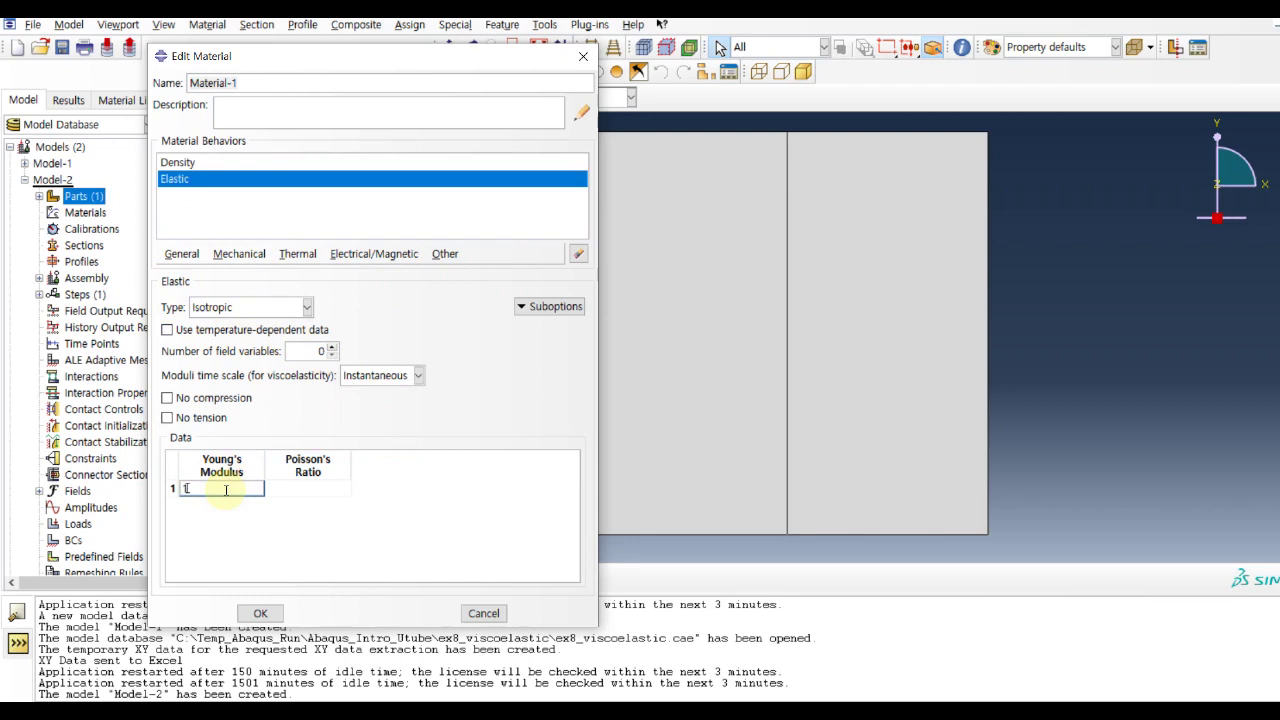
{"action": "type", "text": "1e9"}
{"action": "left_click", "coordinate": [303, 487]}
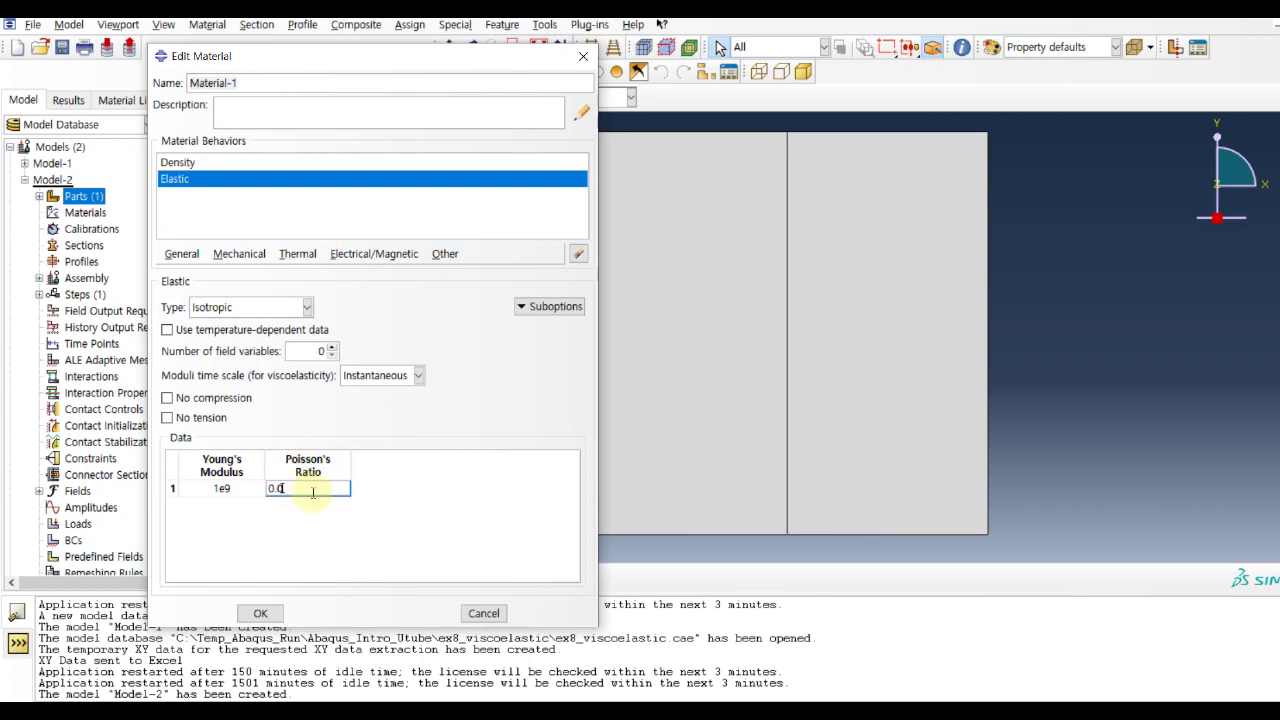
Add viscoelastic behavior to the material in the Time domain, defined by a Prony series
{"action": "left_click", "coordinate": [240, 254]}
{"action": "mouse_move", "coordinate": [242, 268]}
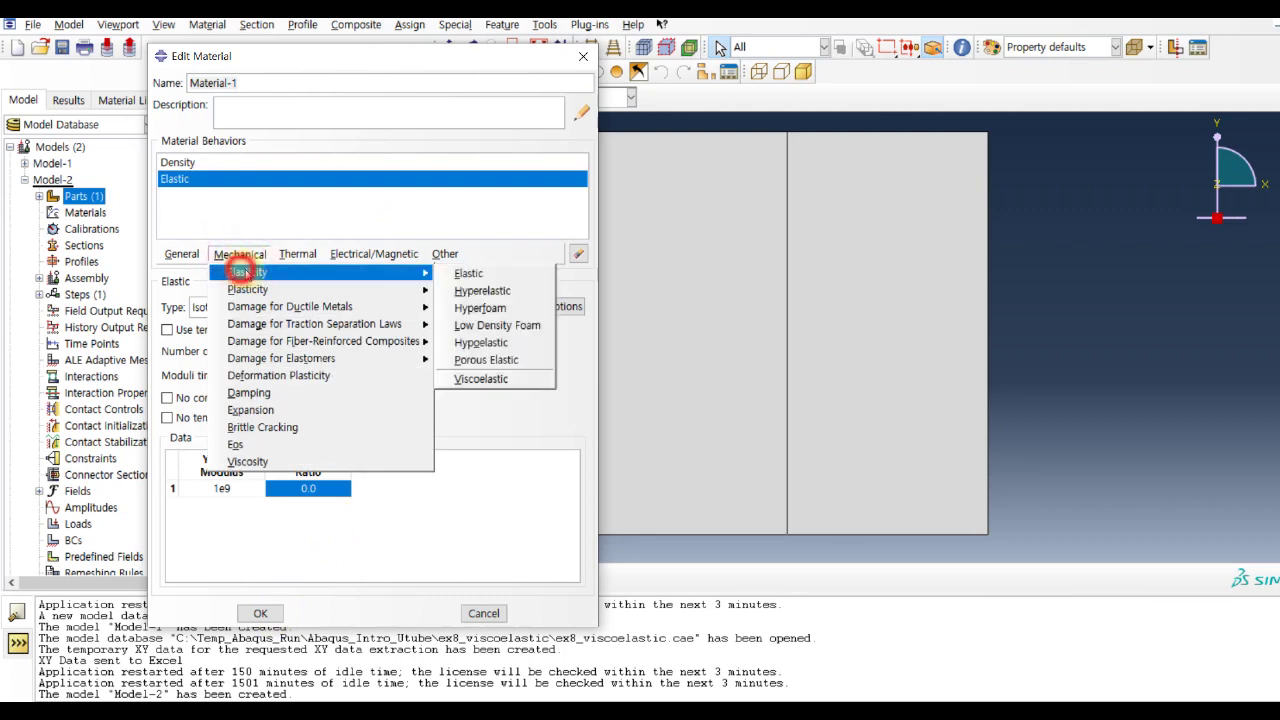
{"action": "left_click", "coordinate": [484, 375]}
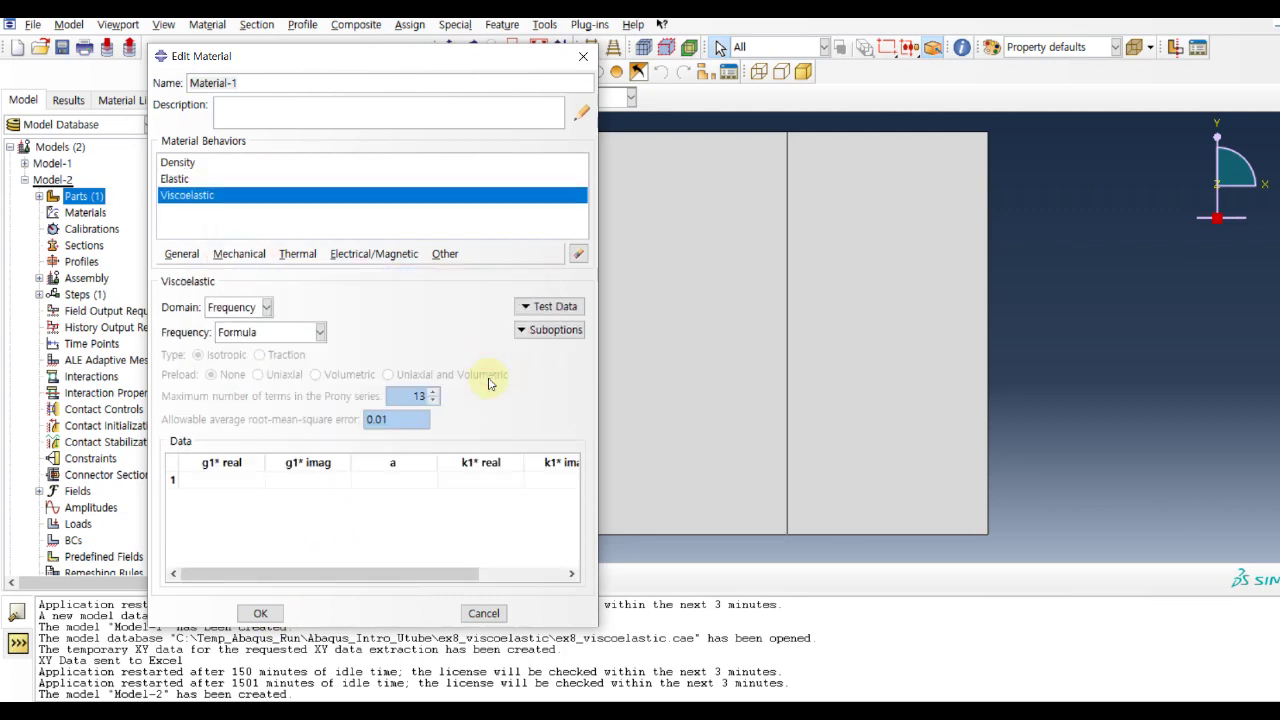
{"action": "left_click", "coordinate": [262, 308]}
{"action": "left_click", "coordinate": [248, 340]}
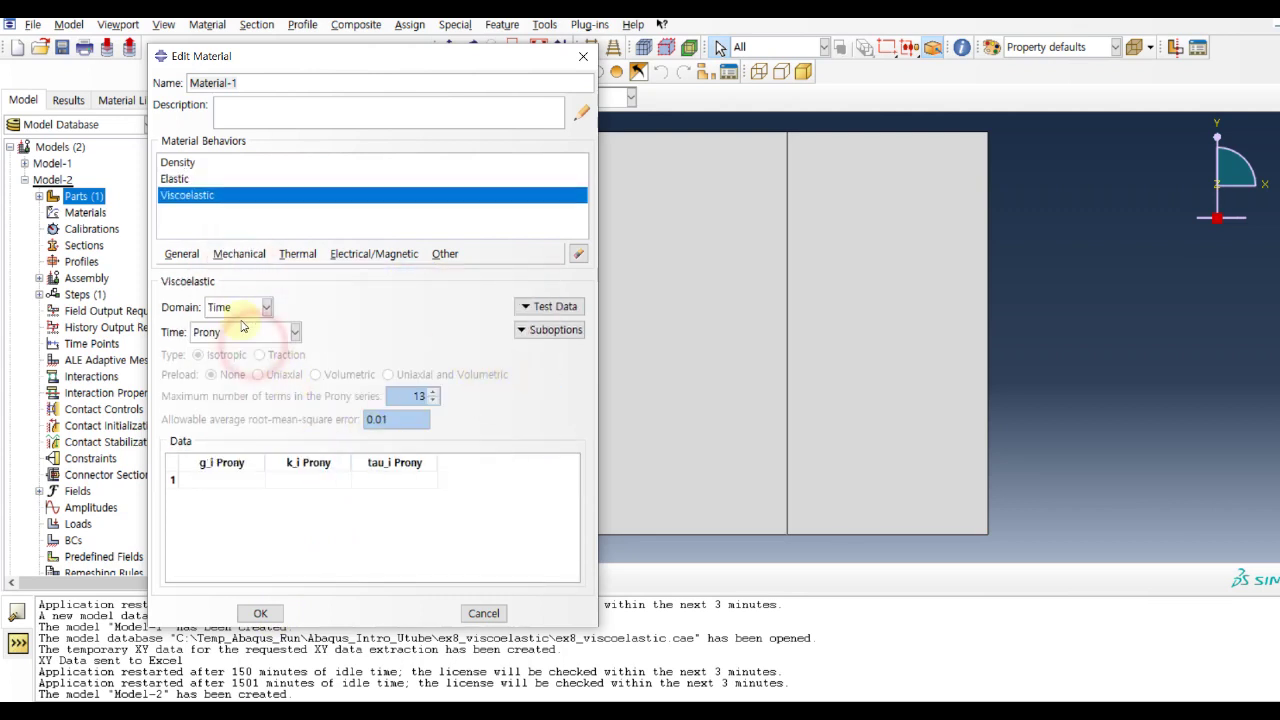
Enter g_i Prony values of 0.2 in the first row and 0.1 in the second row
{"action": "left_click", "coordinate": [220, 479]}
{"action": "type", "text": "0"}
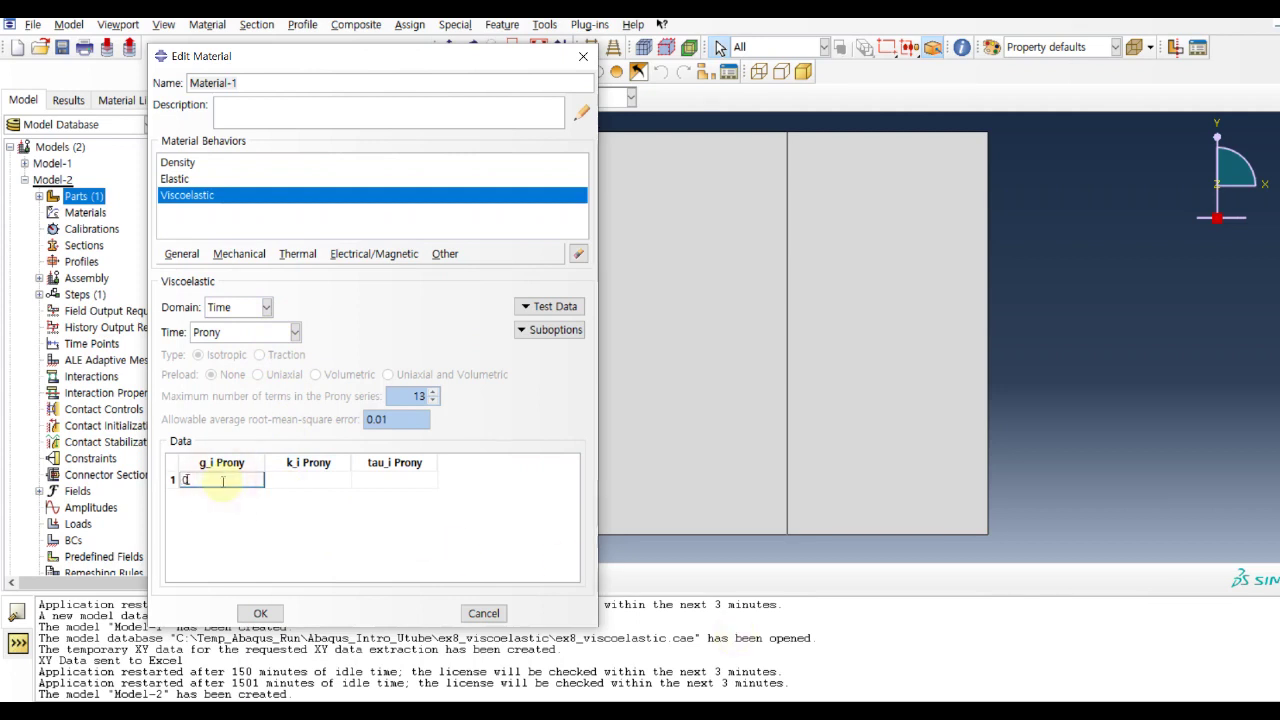
{"action": "type", "text": ".2"}
{"action": "key", "text": "Tab"}
{"action": "key", "text": "Tab"}
{"action": "key", "text": "Tab"}
{"action": "type", "text": "0.1"}
{"action": "left_click", "coordinate": [260, 528]}
Enter tau_i Prony values of 10 for the first row and 100 for the second row
{"action": "left_click", "coordinate": [372, 479]}
{"action": "type", "text": "10"}
{"action": "left_click", "coordinate": [388, 497]}
{"action": "type", "text": "100"}
Set k_i Prony to 0 in both rows and save the material definition
{"action": "left_click", "coordinate": [322, 479]}
{"action": "type", "text": "0"}
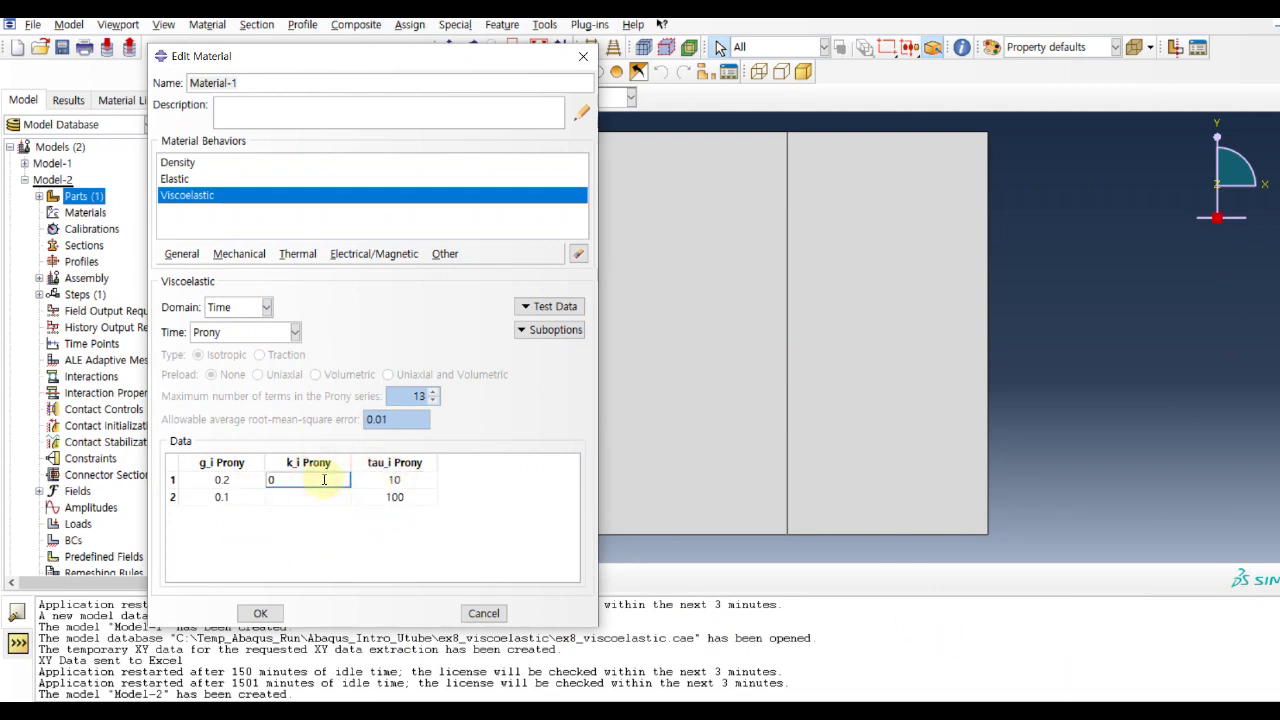
{"action": "left_click", "coordinate": [315, 513]}
{"action": "left_click", "coordinate": [310, 497]}
{"action": "type", "text": "0"}
{"action": "left_click", "coordinate": [329, 549]}
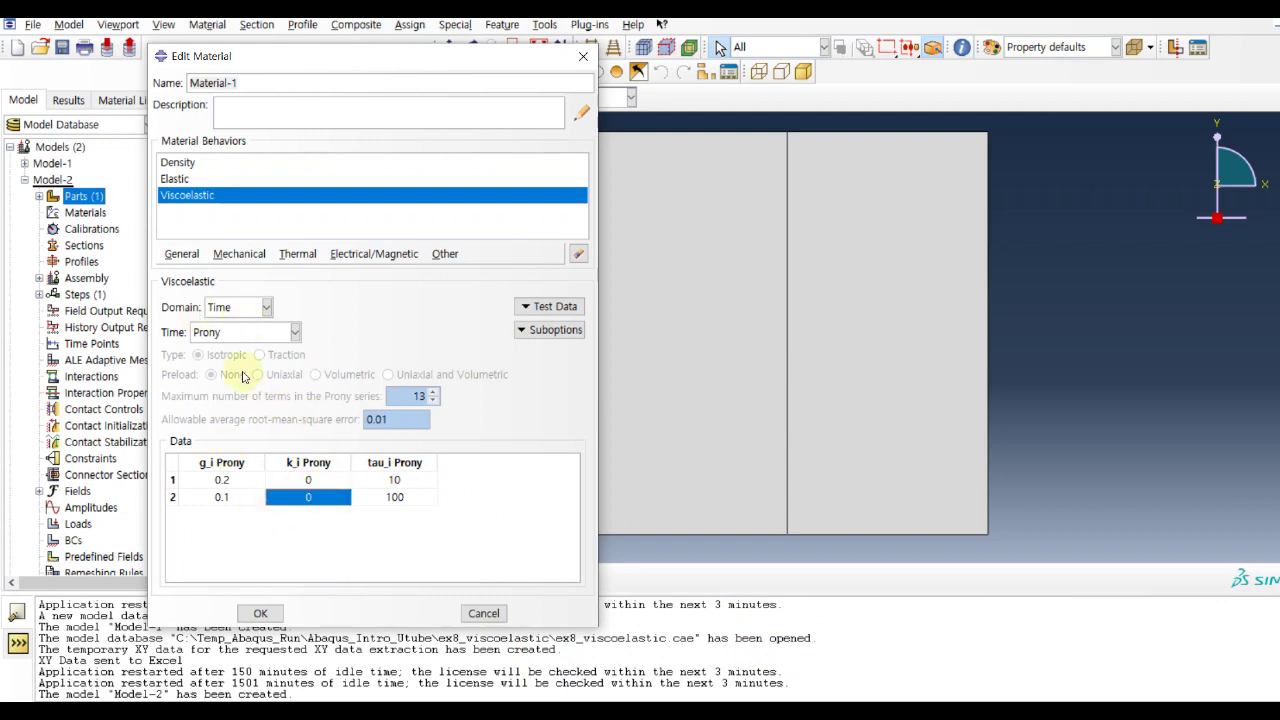
{"action": "left_click", "coordinate": [260, 613]}
Create a solid homogeneous section named Section-1 using Material-1 with a plane stress/strain thickness of 1
{"action": "left_click", "coordinate": [257, 155]}
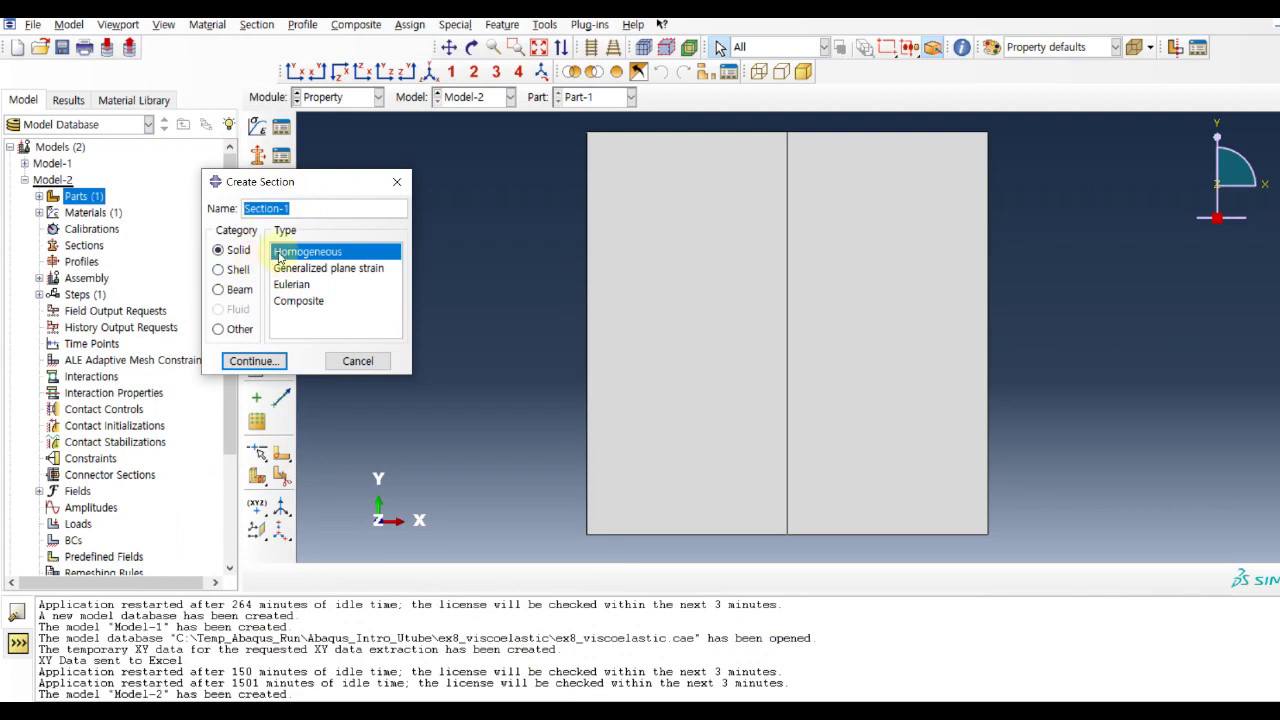
{"action": "left_click", "coordinate": [254, 361]}
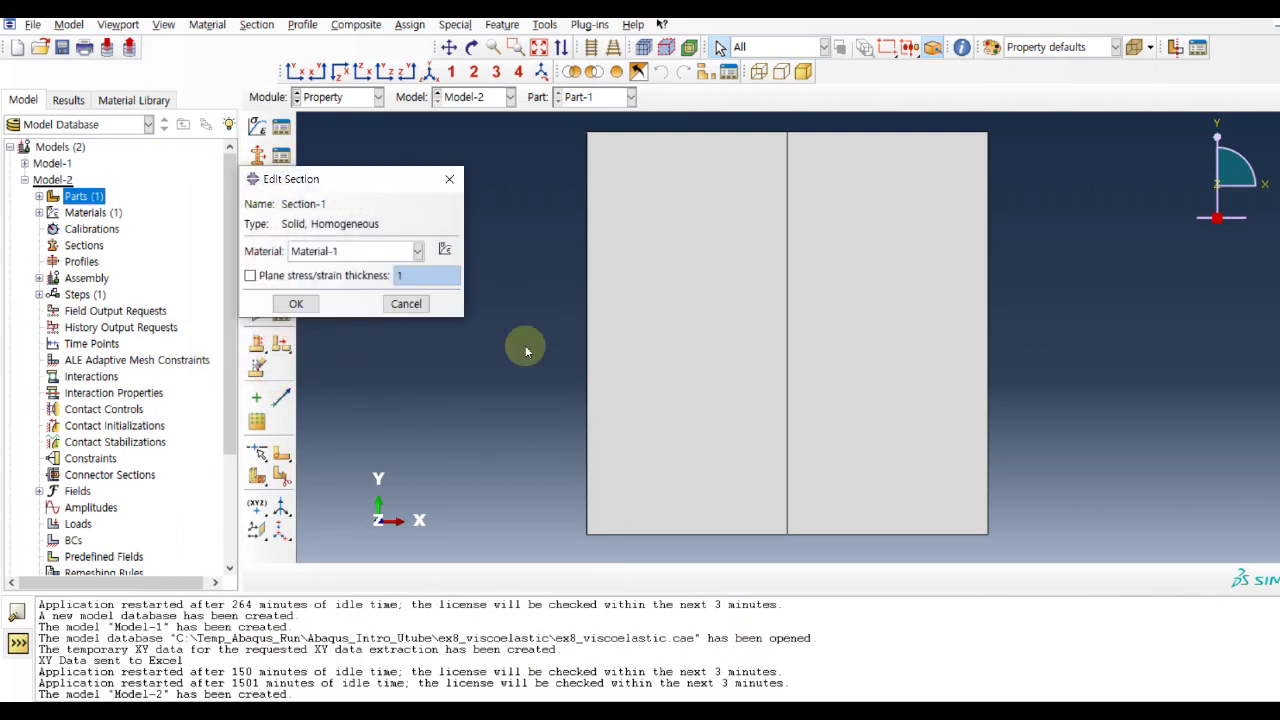
{"action": "left_click", "coordinate": [310, 278]}
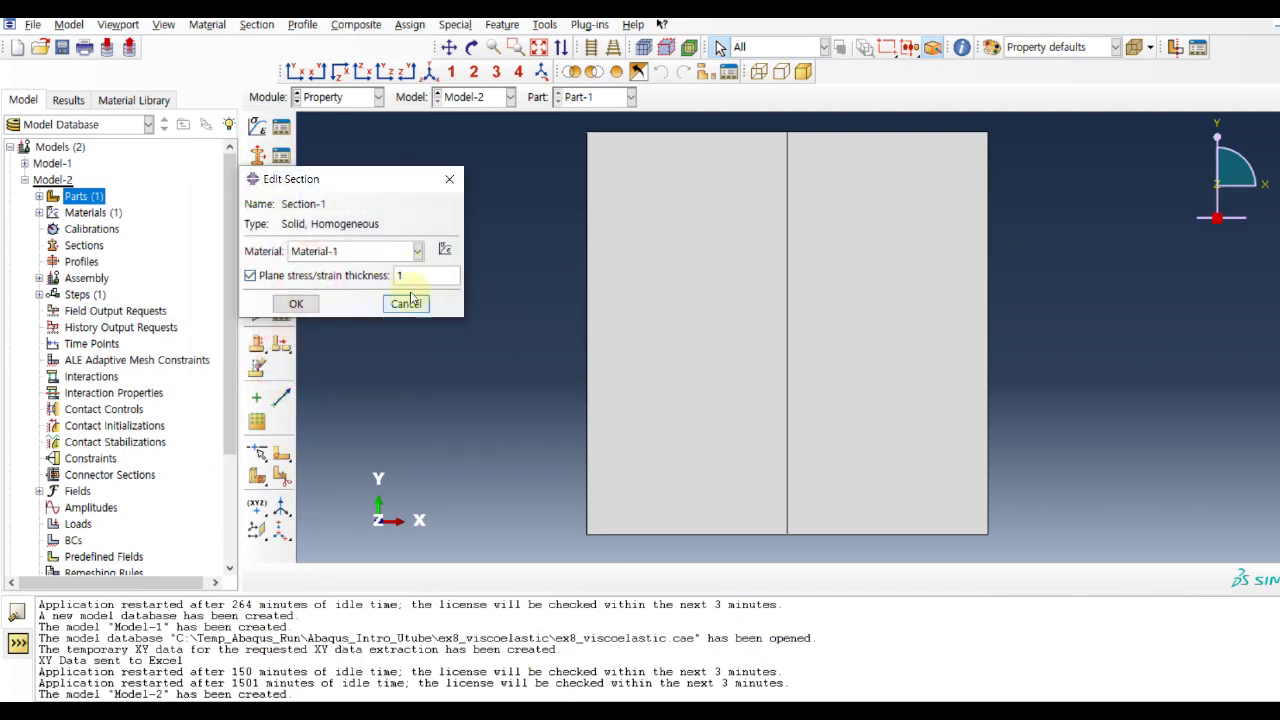
{"action": "left_click", "coordinate": [296, 304]}
Assign the section to both faces of the partitioned square, creating the set Set-1
{"action": "left_click", "coordinate": [259, 180]}
{"action": "left_click", "coordinate": [676, 330]}
{"action": "left_click", "coordinate": [877, 381], "text": "shift"}
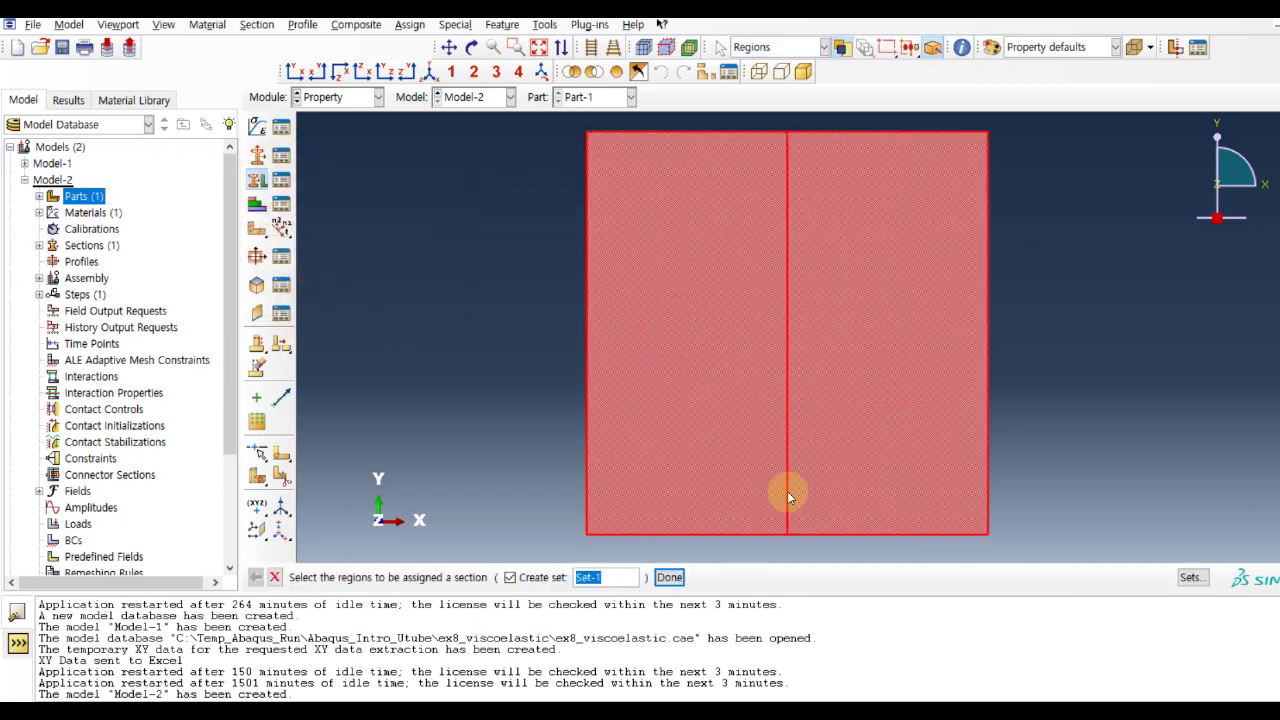
{"action": "left_click", "coordinate": [674, 578]}
{"action": "left_click", "coordinate": [224, 420]}
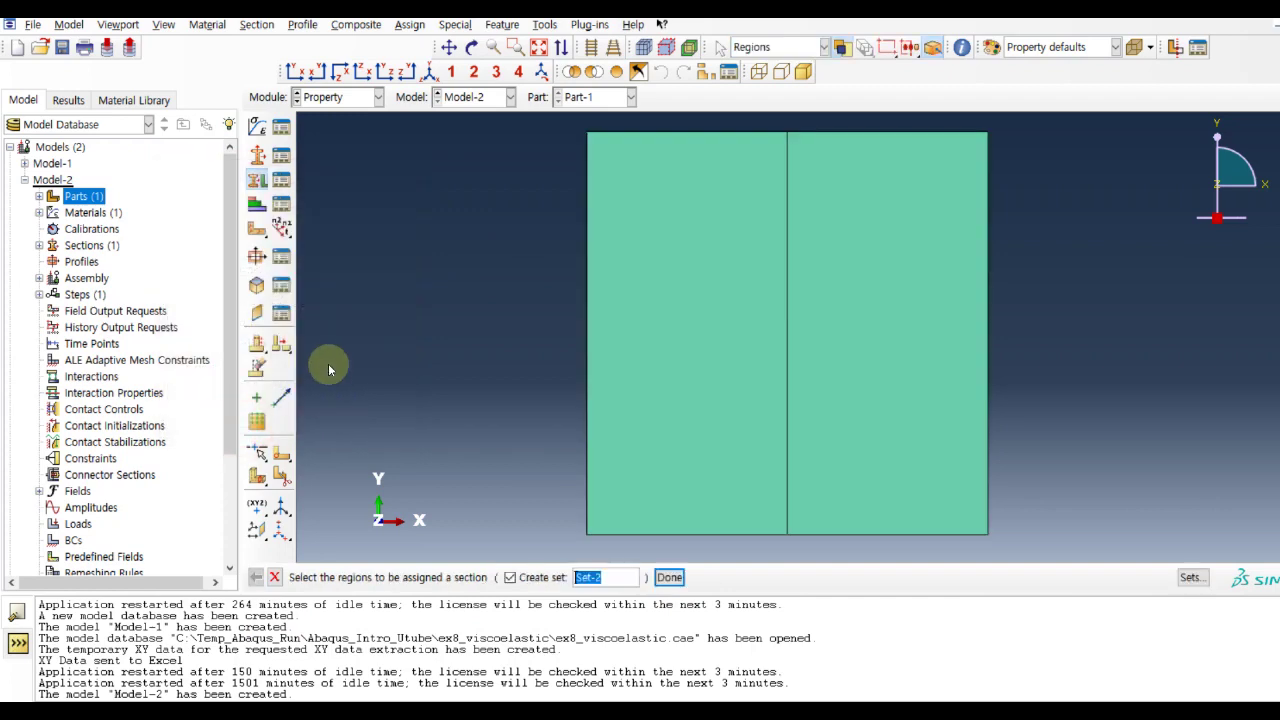
In the Assembly module, create a dependent instance of Part-1
{"action": "left_click", "coordinate": [378, 97]}
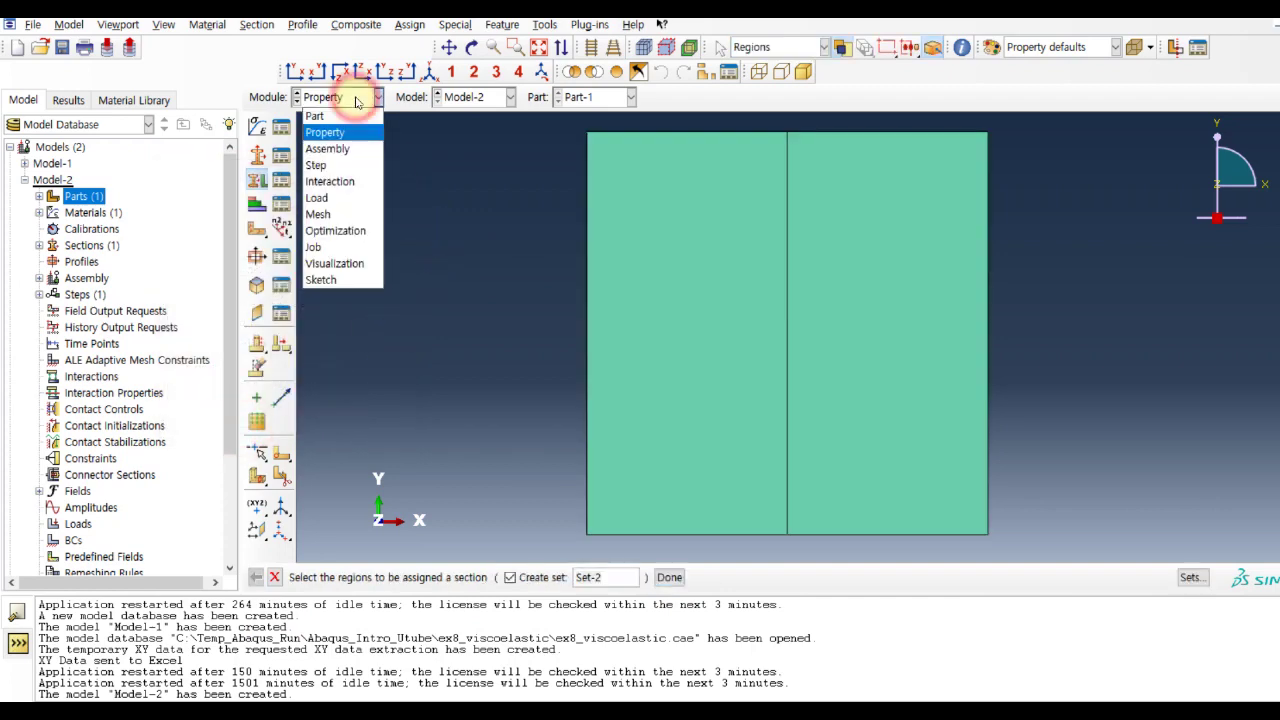
{"action": "left_click", "coordinate": [346, 149]}
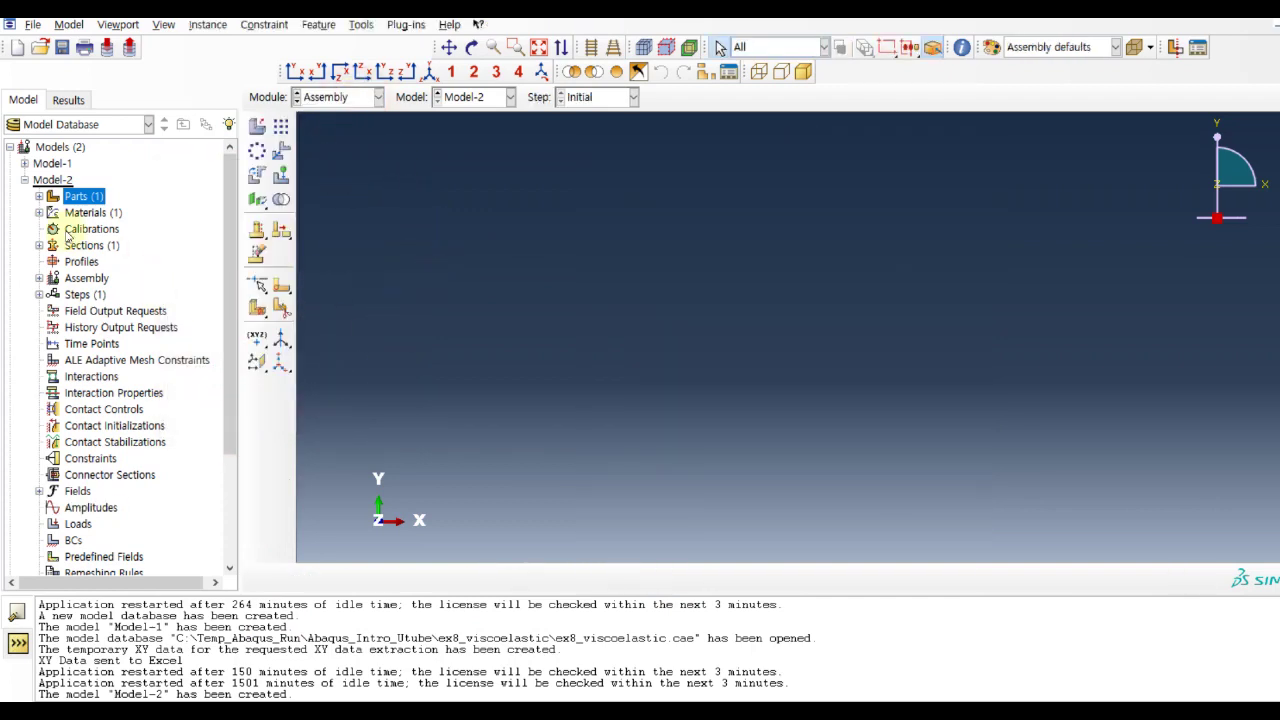
{"action": "left_click", "coordinate": [38, 278]}
{"action": "double_click", "coordinate": [100, 294]}
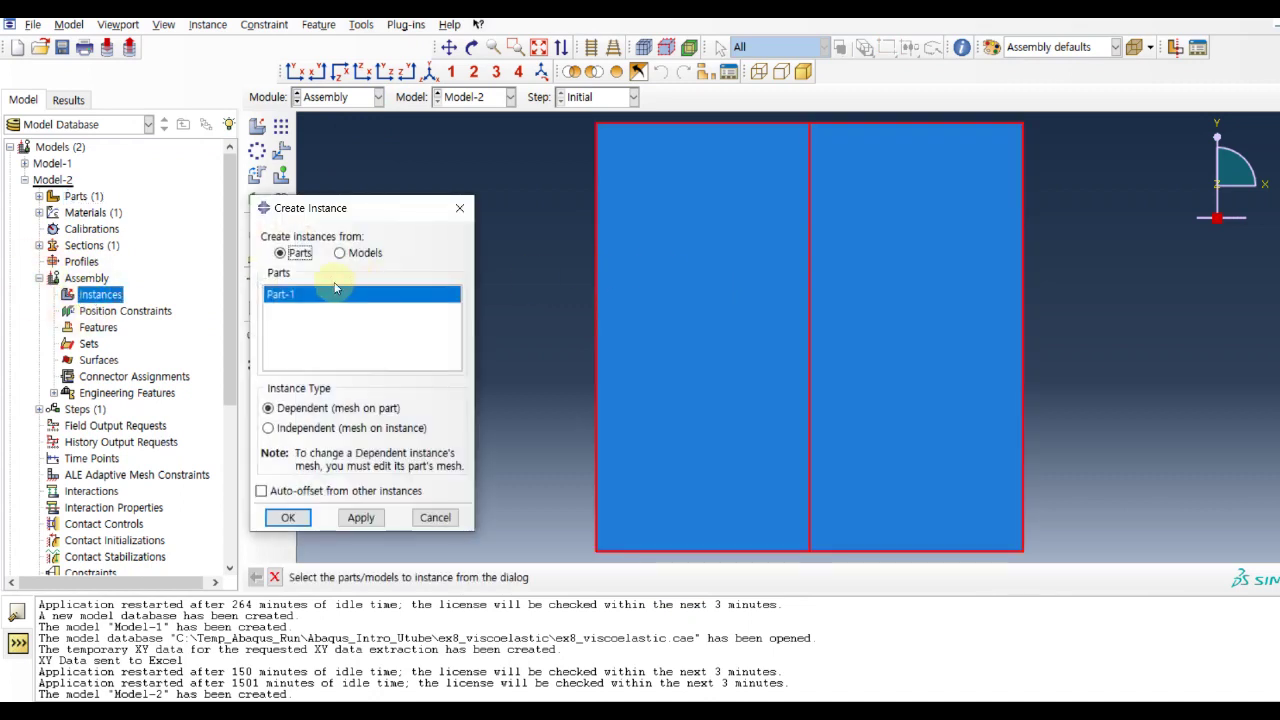
{"action": "left_click", "coordinate": [292, 519]}
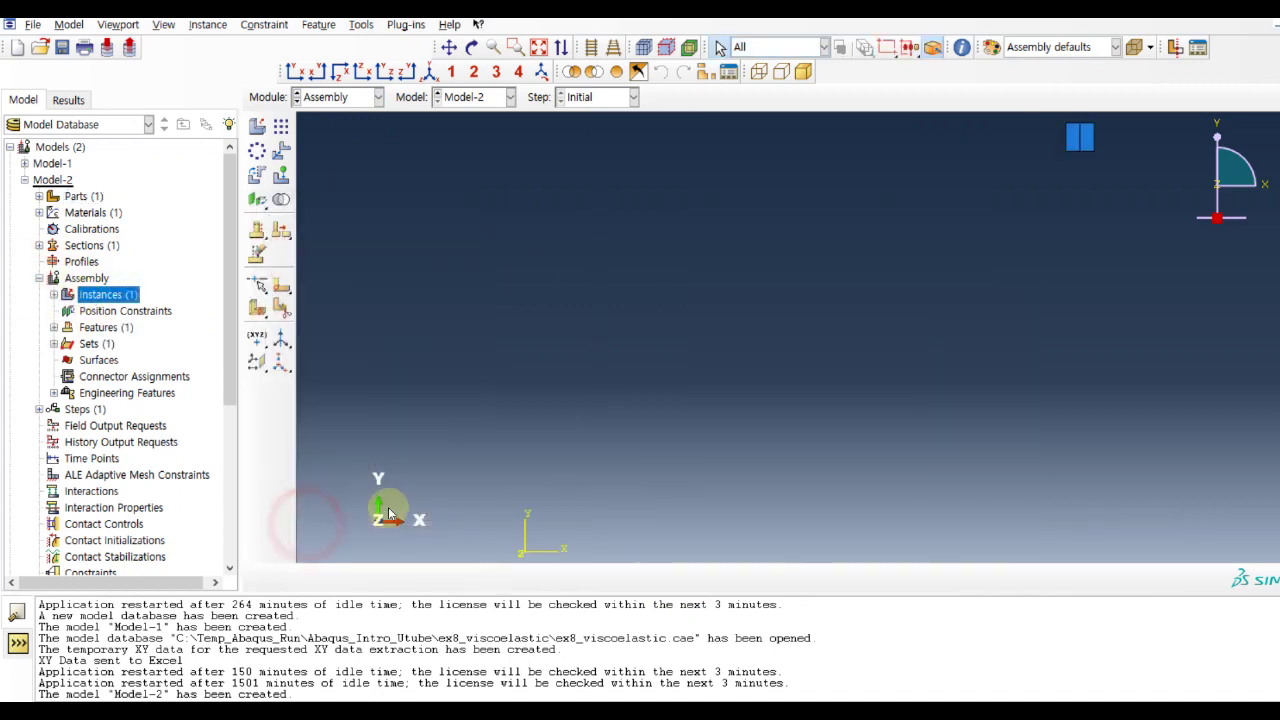
Translate the square instance from its lower-left corner to the coordinate system origin and fit it in the view
{"action": "left_click", "coordinate": [281, 150]}
{"action": "left_click_drag", "start_coordinate": [1128, 186], "coordinate": [1035, 116]}
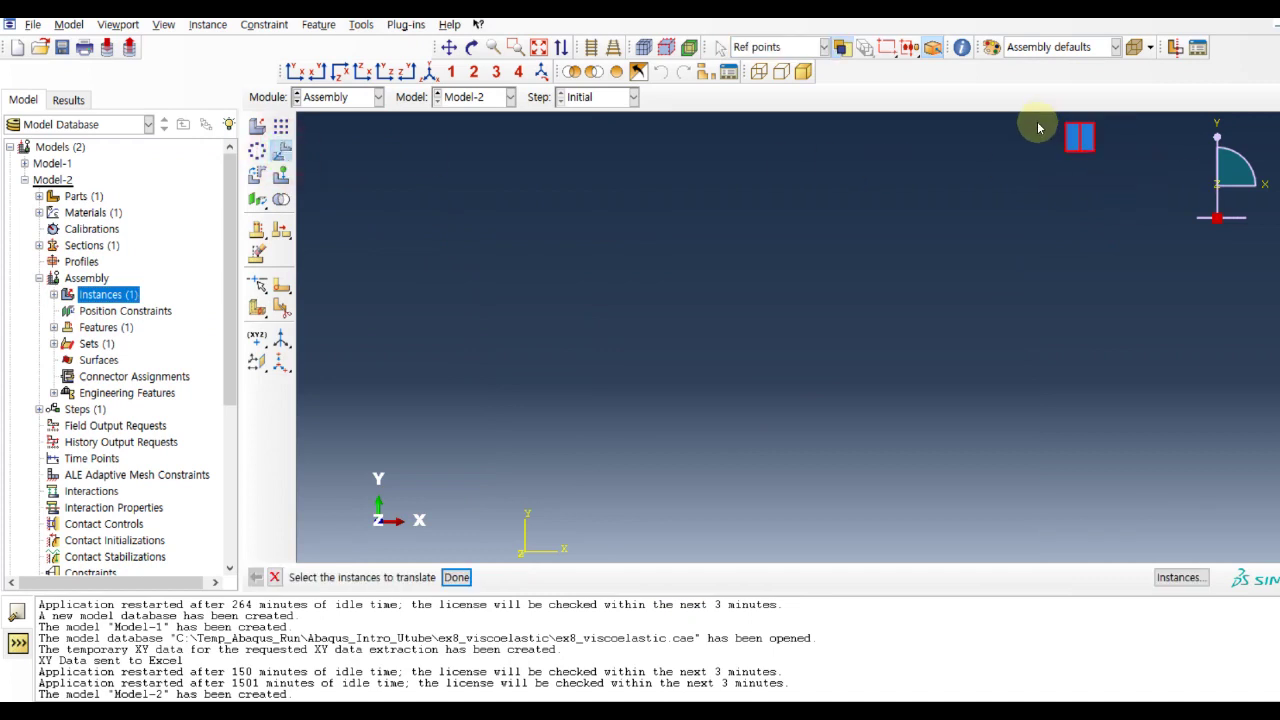
{"action": "left_click", "coordinate": [456, 577]}
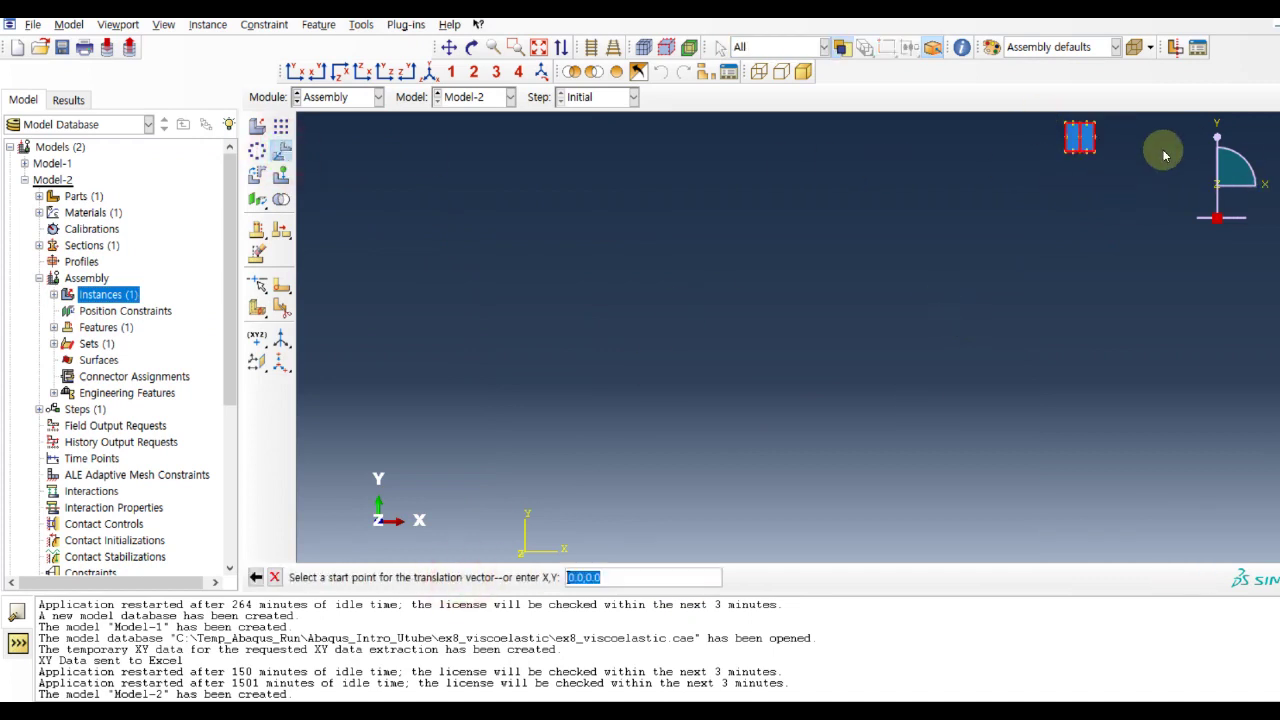
{"action": "left_click", "coordinate": [1066, 157]}
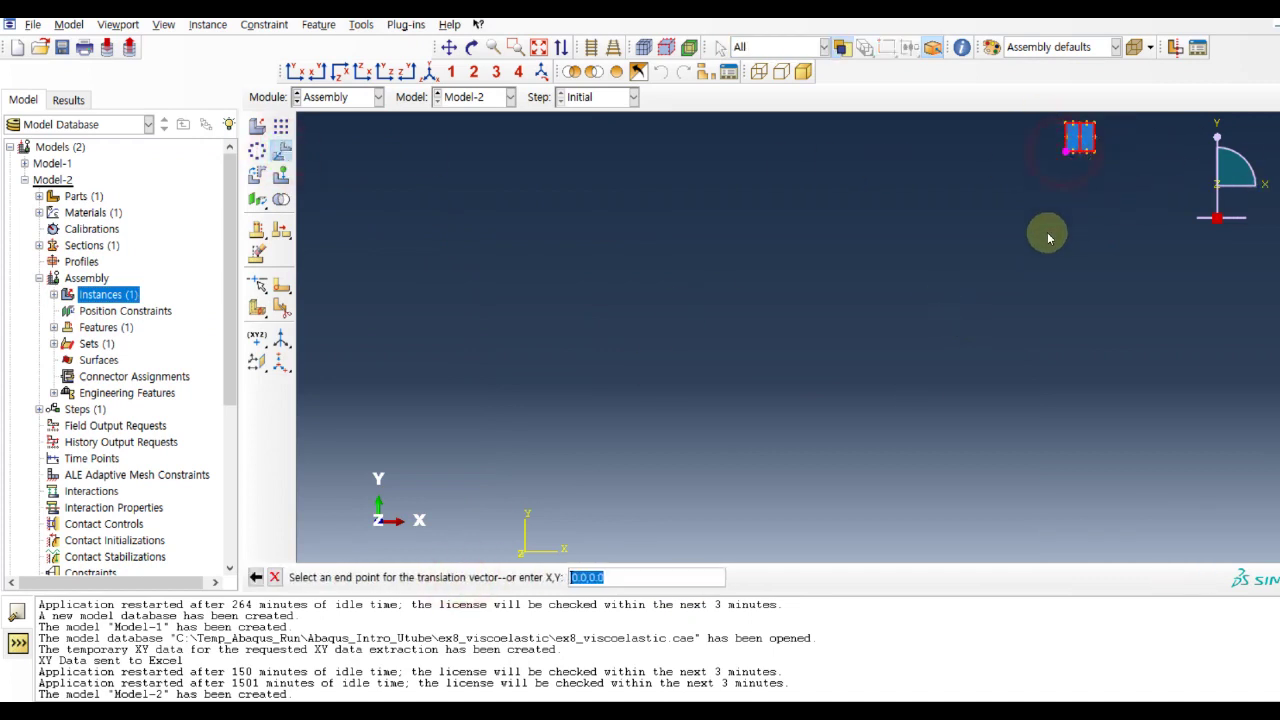
{"action": "left_click", "coordinate": [521, 551]}
{"action": "left_click", "coordinate": [398, 577]}
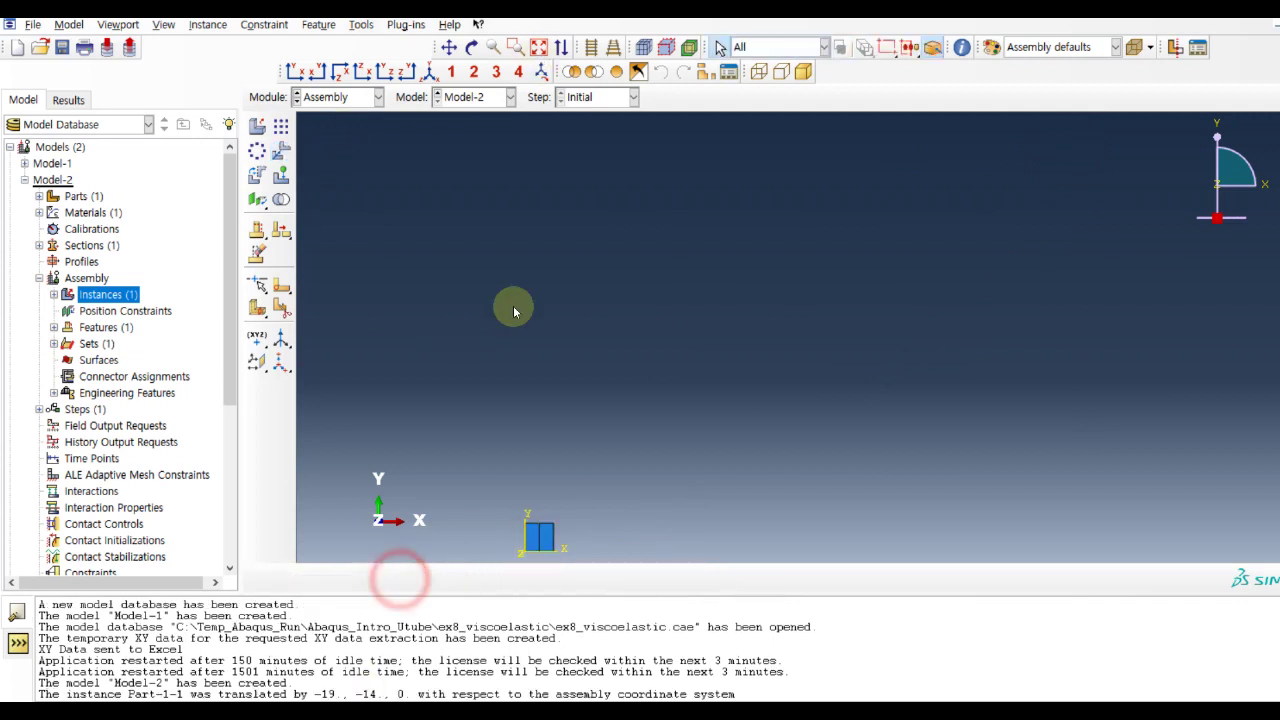
{"action": "left_click", "coordinate": [538, 47]}
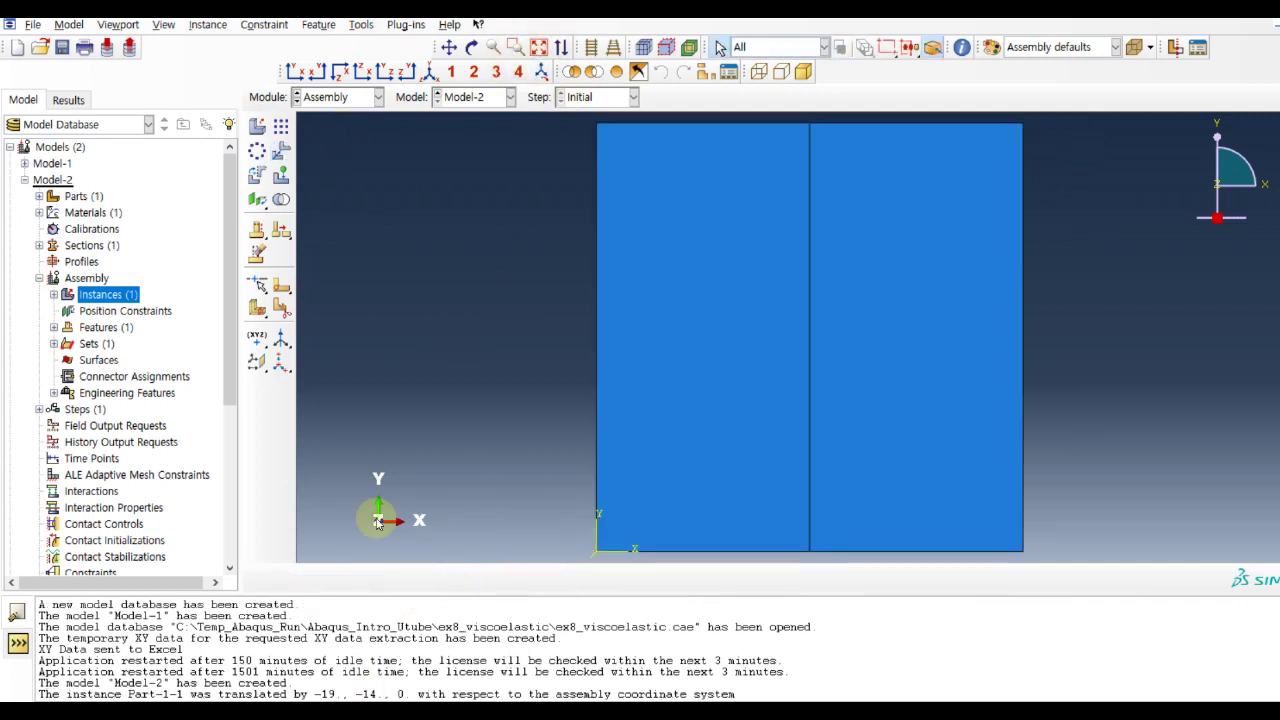
In the Step module, create Step-1 after Initial as a Dynamic, Implicit procedure
{"action": "left_click", "coordinate": [335, 97]}
{"action": "left_click", "coordinate": [333, 165]}
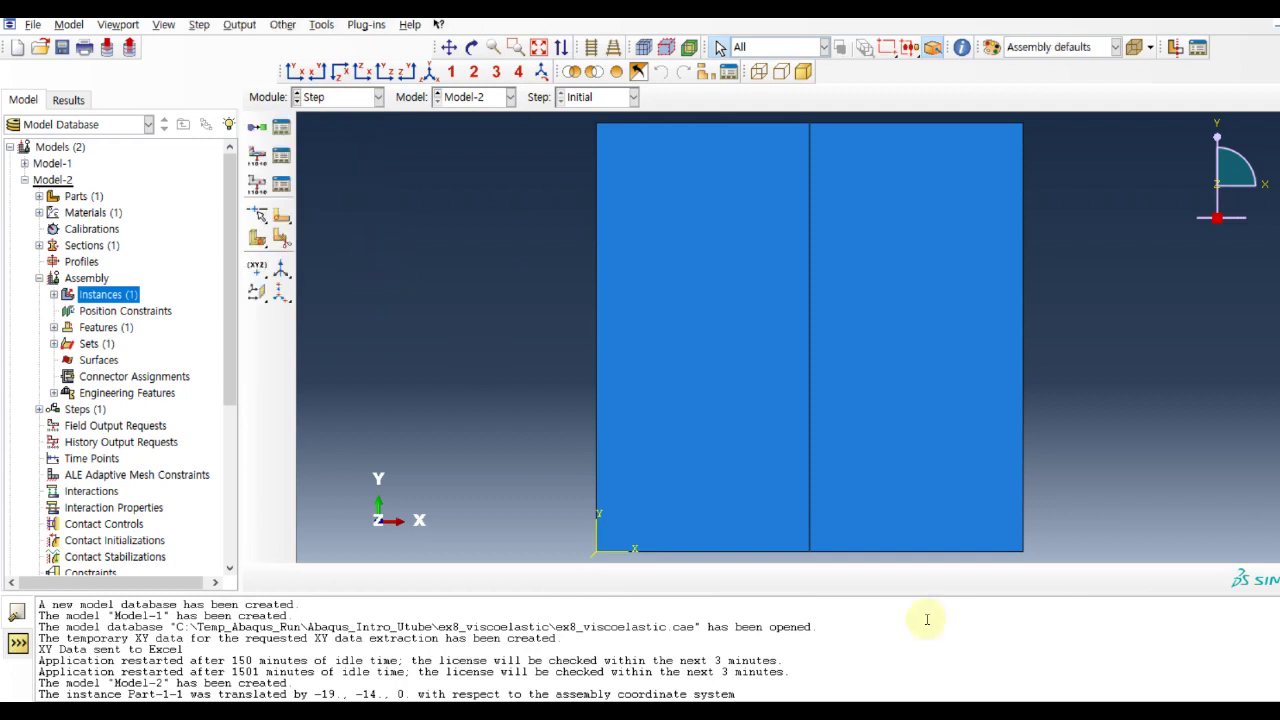
{"action": "left_click", "coordinate": [39, 409]}
{"action": "double_click", "coordinate": [84, 409]}
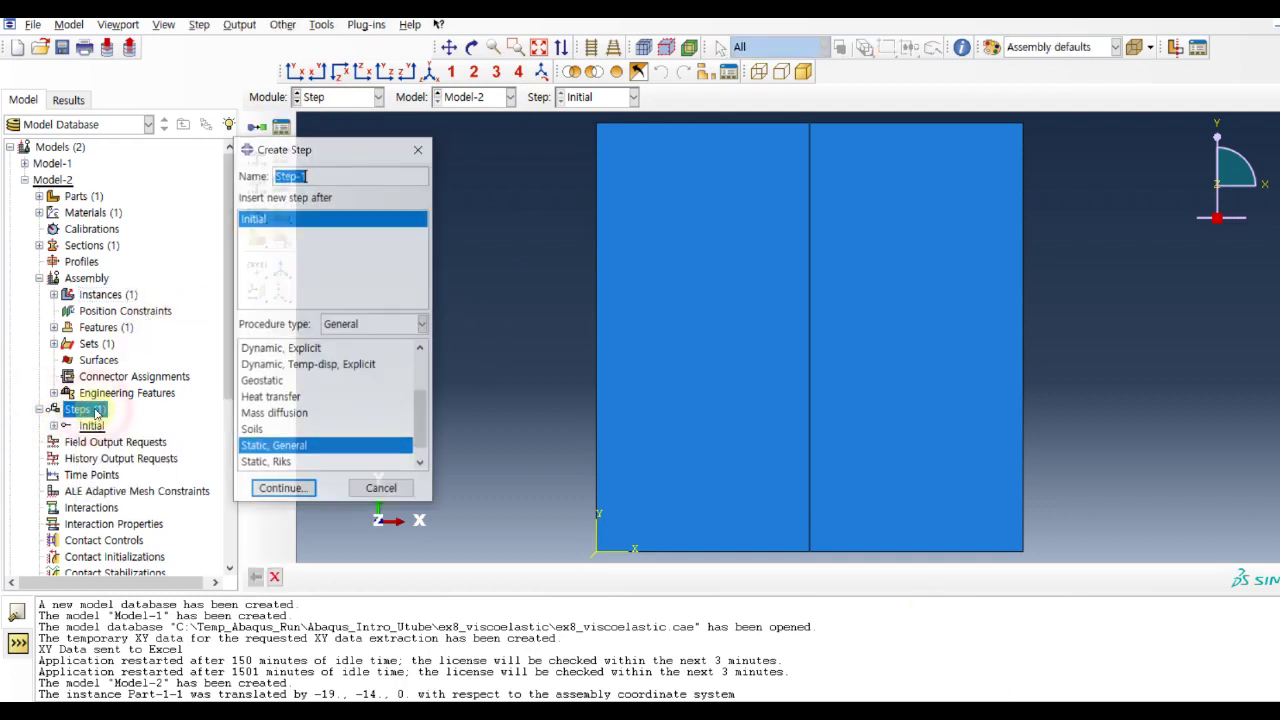
{"action": "left_click_drag", "start_coordinate": [418, 428], "coordinate": [421, 405]}
{"action": "left_click", "coordinate": [297, 363]}
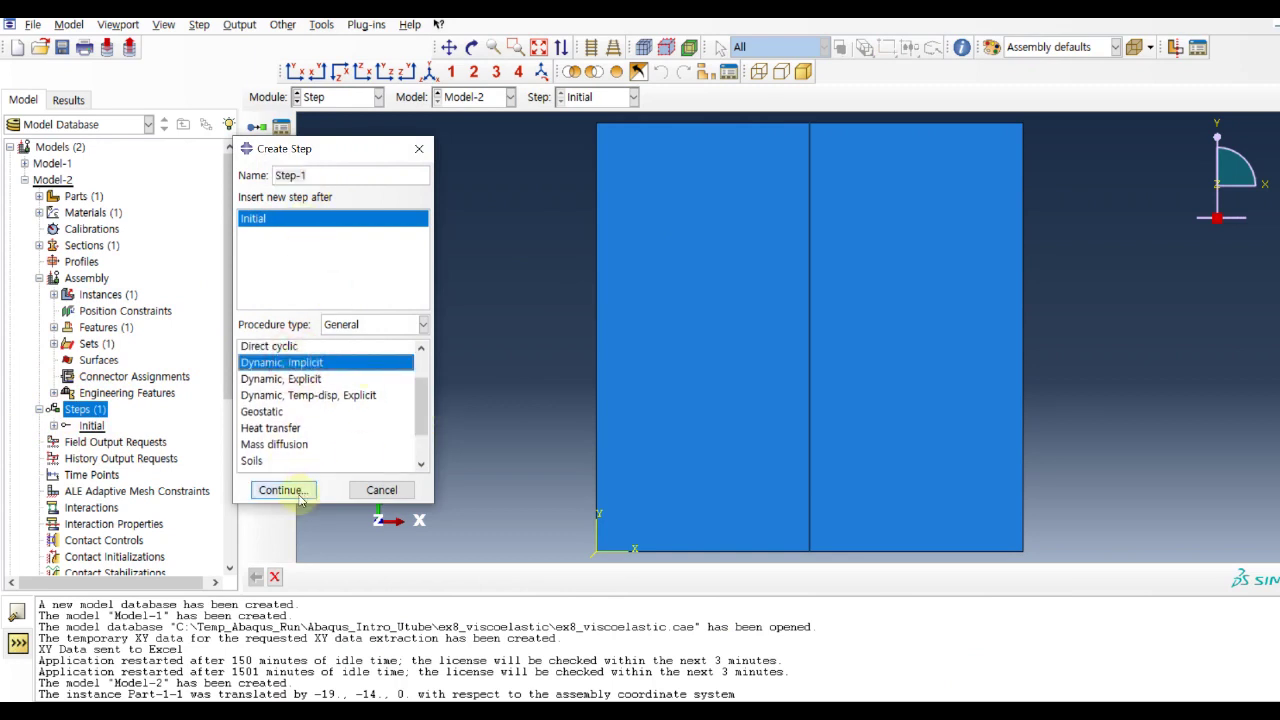
{"action": "left_click", "coordinate": [281, 490]}
Give Step-1 the description rising, a time period of 5, and turn Nlgeom on
{"action": "type", "text": "ris"}
{"action": "left_click", "coordinate": [326, 240]}
{"action": "key", "text": "BackSpace"}
{"action": "left_click", "coordinate": [276, 288]}
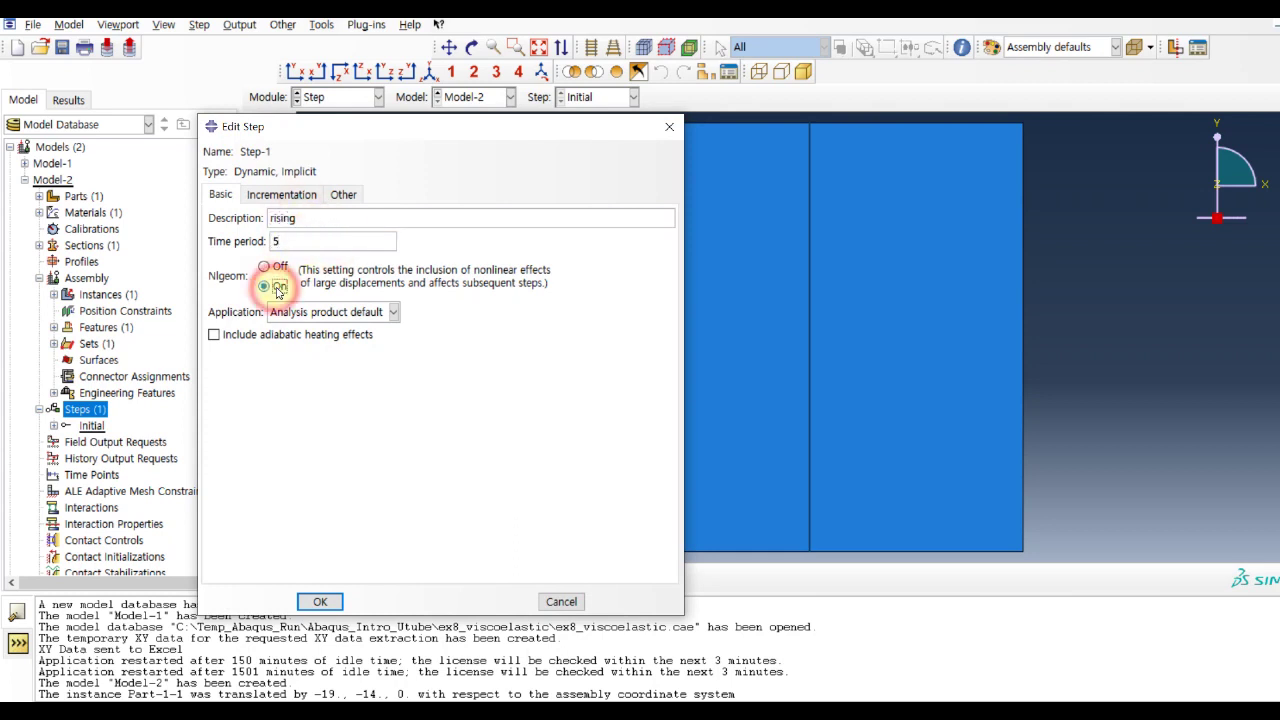
{"action": "left_click", "coordinate": [320, 602]}
Set Step-1's incrementation to 1000 maximum increments, an initial size of 0.1 and a smaller minimum size, and save the step
{"action": "left_click", "coordinate": [288, 195]}
{"action": "left_click", "coordinate": [396, 238]}
{"action": "type", "text": "0"}
{"action": "left_click", "coordinate": [320, 283]}
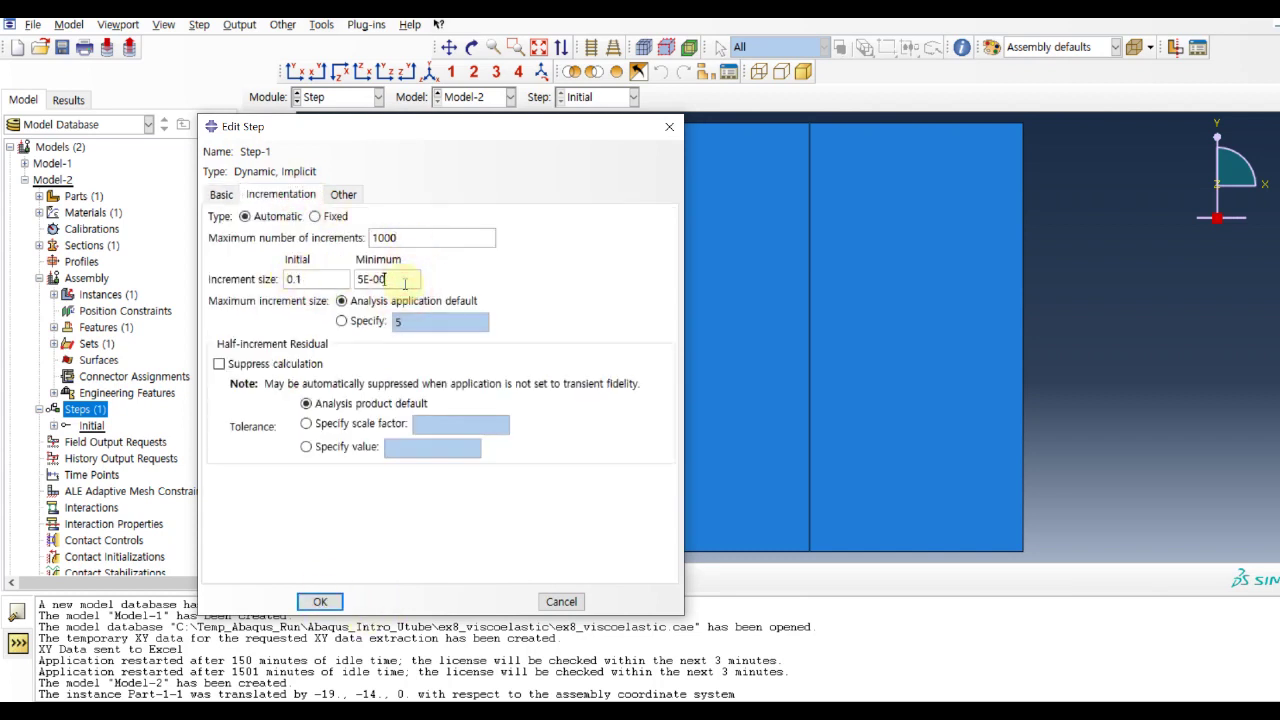
{"action": "left_click", "coordinate": [320, 601]}
Rename Step-1 to Step-1-rise
{"action": "right_click", "coordinate": [94, 441]}
{"action": "left_click", "coordinate": [175, 530]}
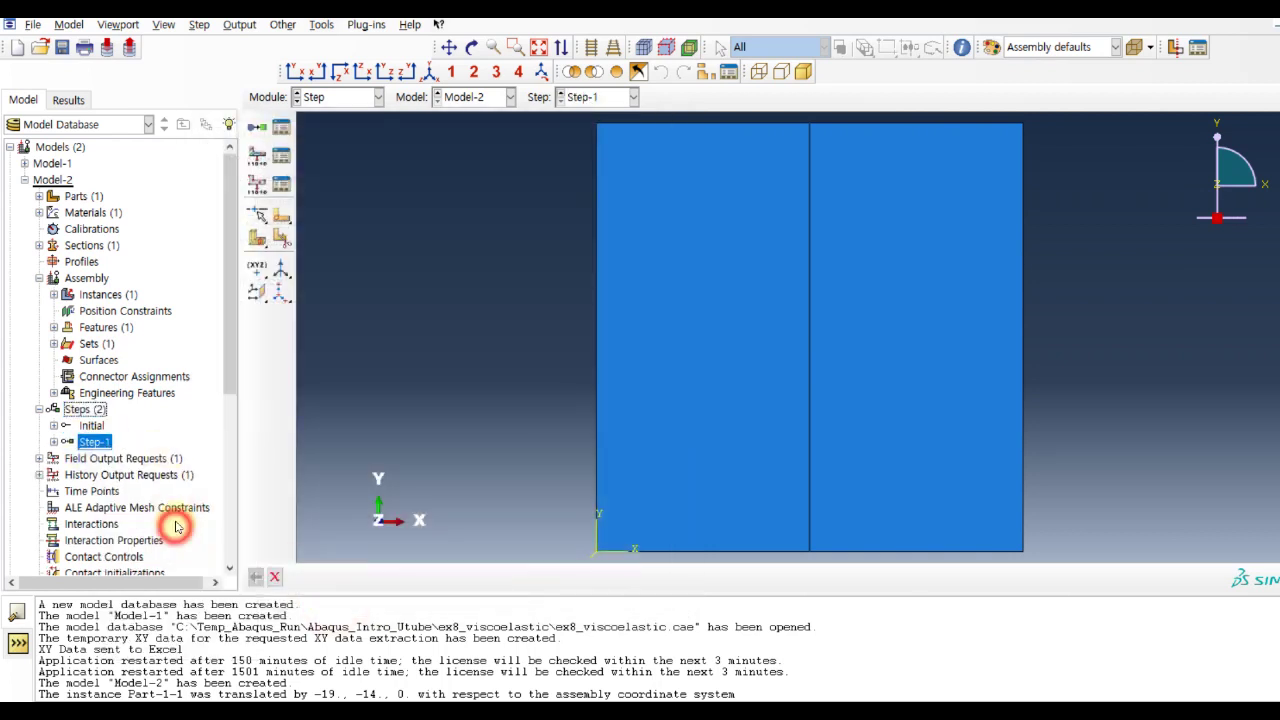
{"action": "left_click", "coordinate": [129, 155]}
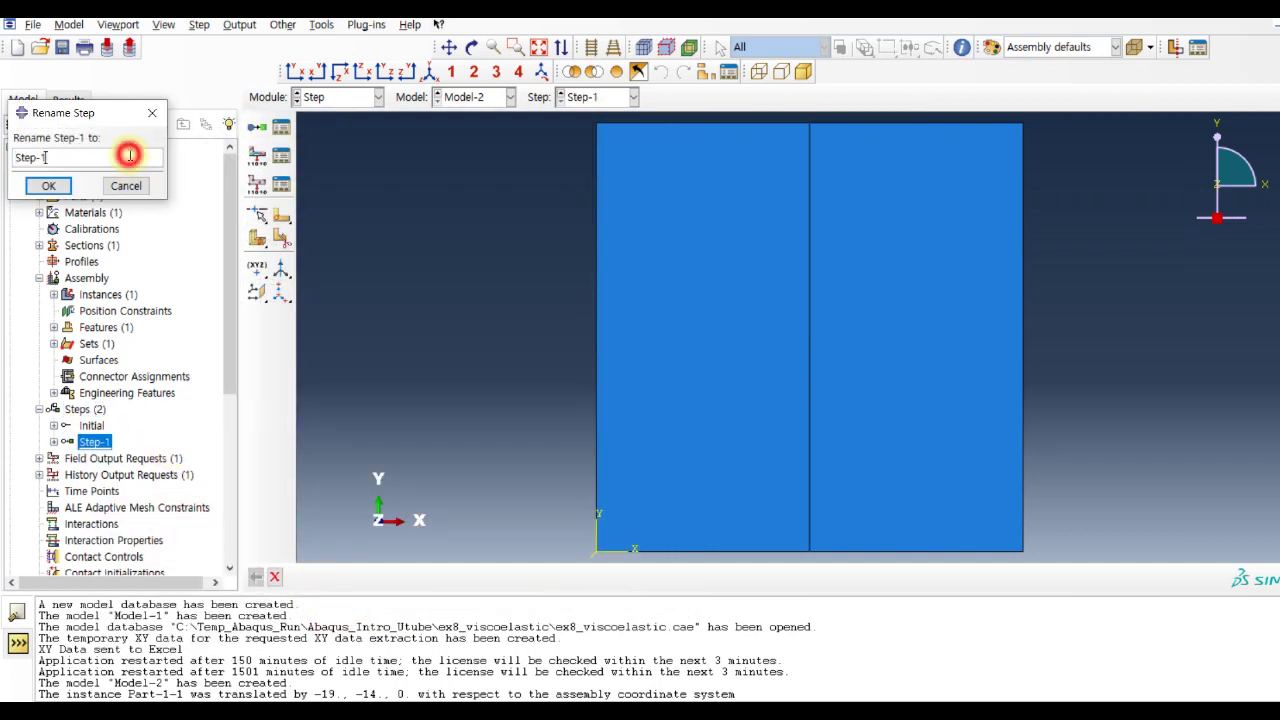
{"action": "left_click", "coordinate": [47, 185]}
Create a Dynamic, Implicit step named Step-2-sustain after Step-1-rise, with time period 50 and description const
{"action": "double_click", "coordinate": [85, 409]}
{"action": "type", "text": "-2-sustain"}
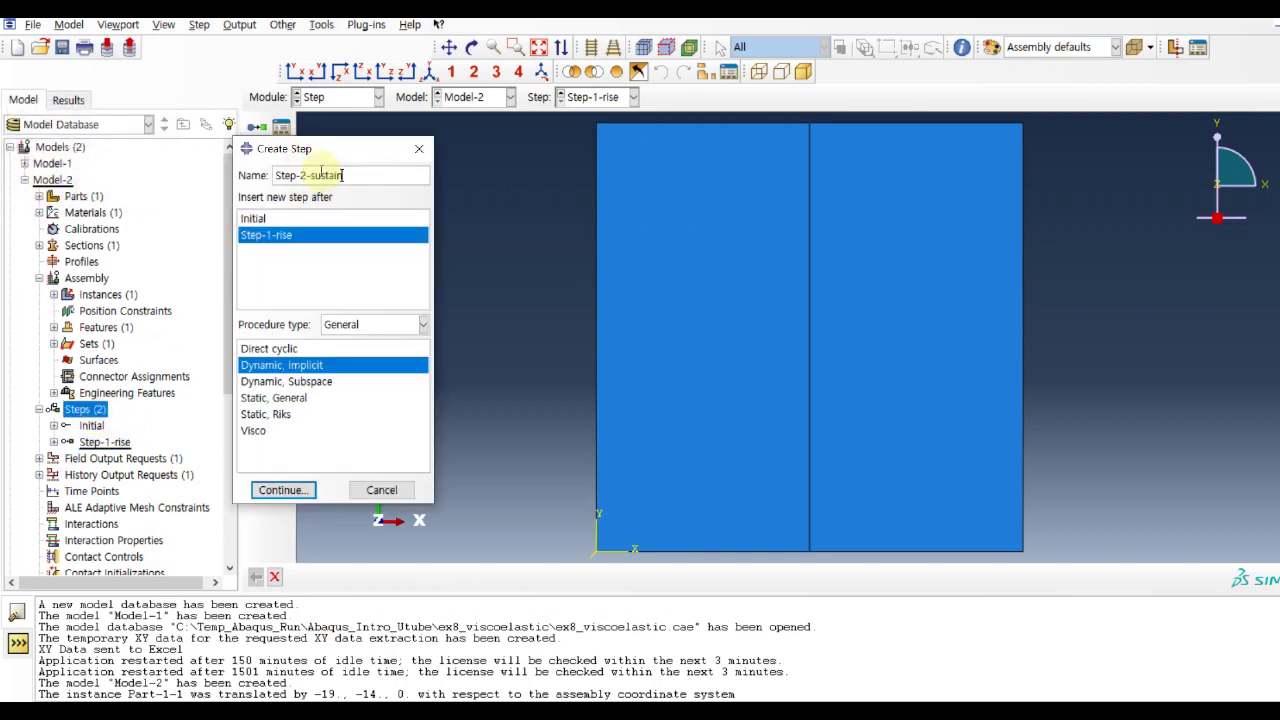
{"action": "left_click", "coordinate": [281, 490]}
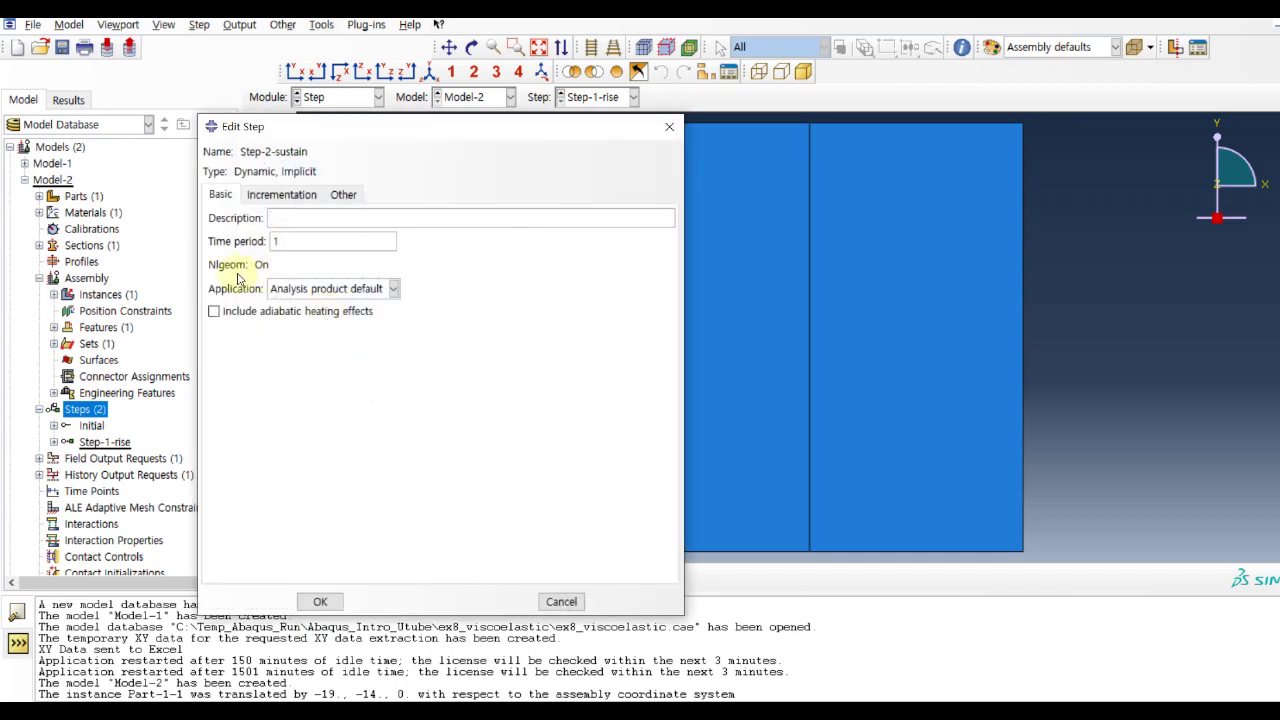
{"action": "left_click", "coordinate": [286, 245]}
{"action": "key", "text": "BackSpace"}
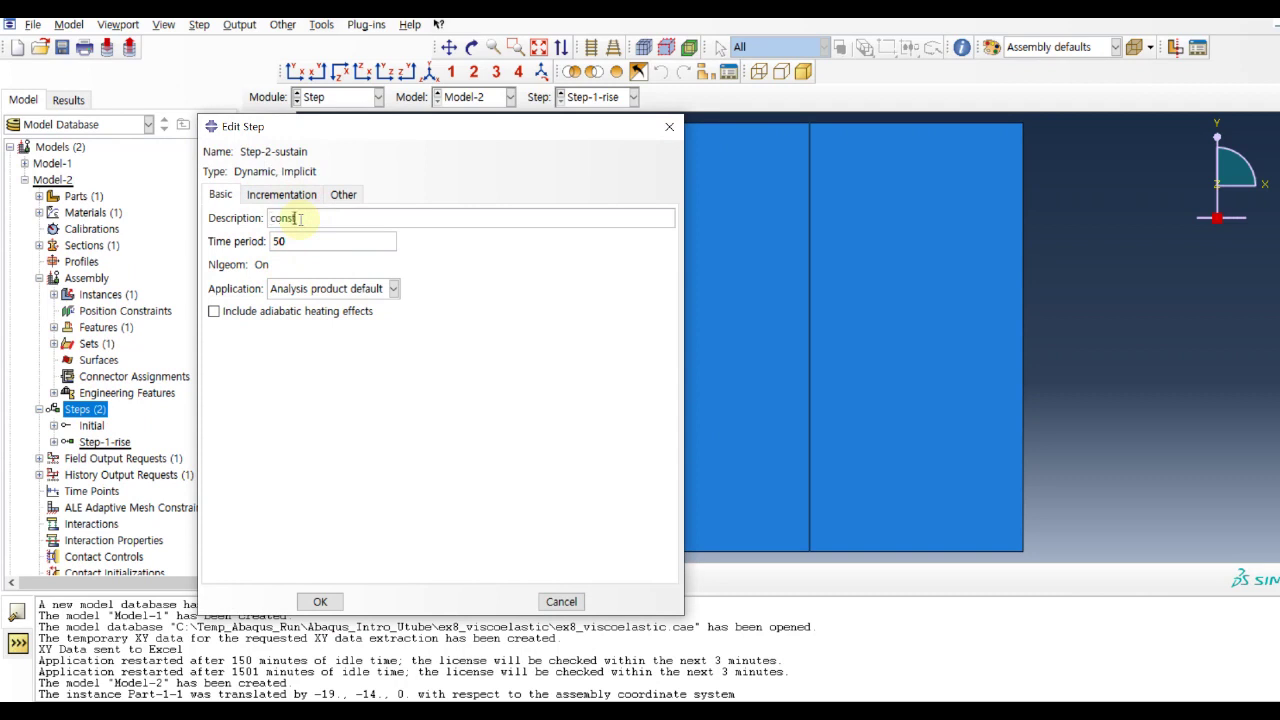
Set Step-2-sustain's incrementation to 1000 maximum increments, initial size 0.1 and minimum size 1e-10, and save the step
{"action": "left_click", "coordinate": [281, 194]}
{"action": "left_click", "coordinate": [450, 238]}
{"action": "type", "text": "000"}
{"action": "left_click_drag", "start_coordinate": [330, 279], "coordinate": [258, 276]}
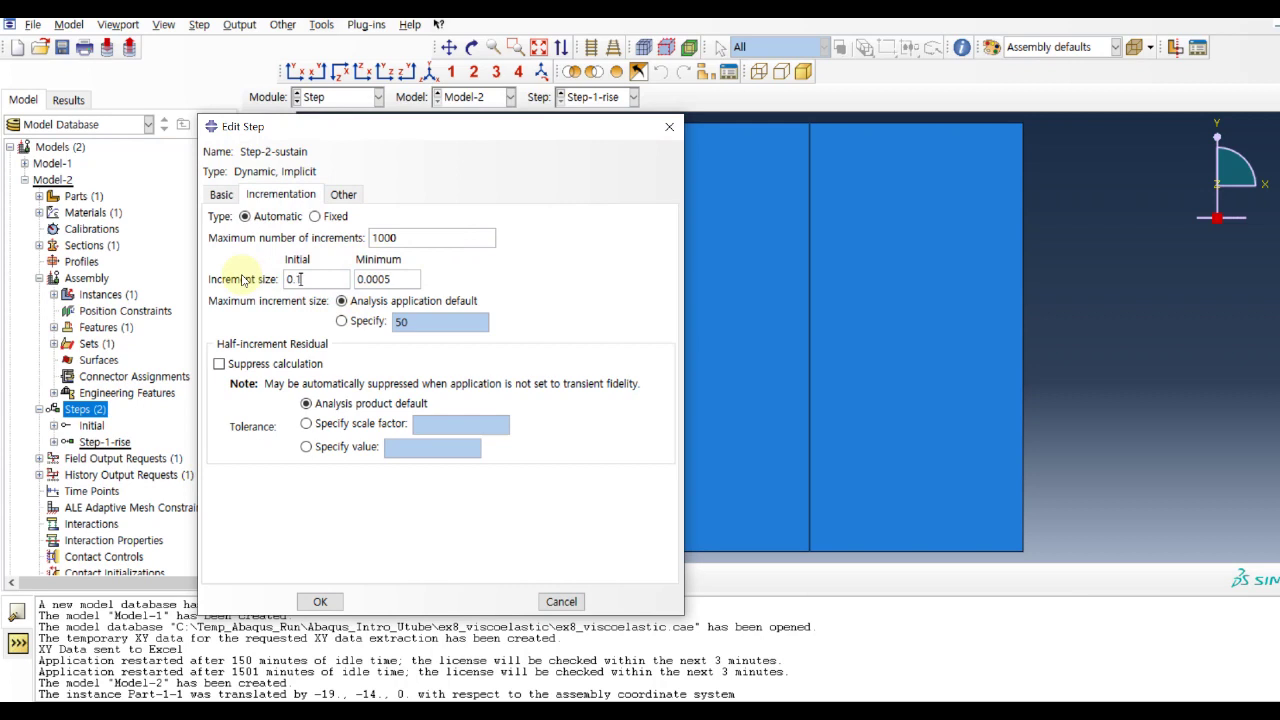
{"action": "left_click_drag", "start_coordinate": [409, 279], "coordinate": [358, 279]}
{"action": "type", "text": "1e-10"}
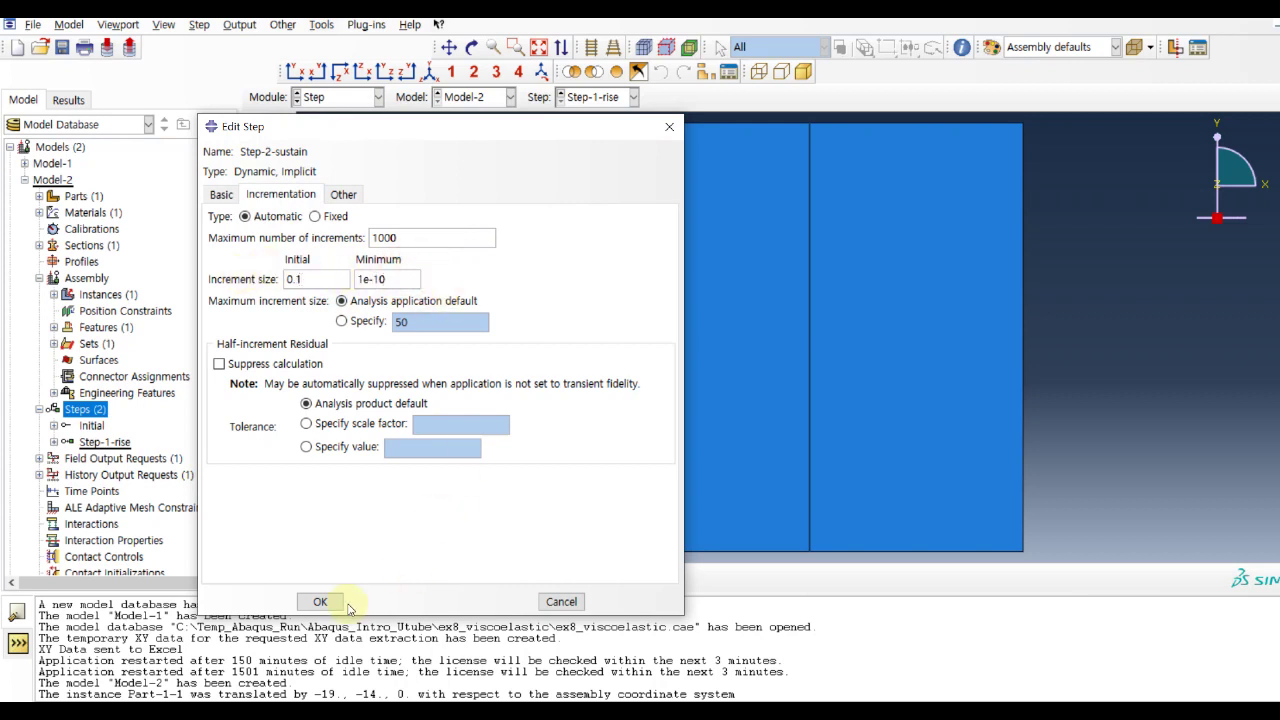
{"action": "left_click", "coordinate": [320, 601]}
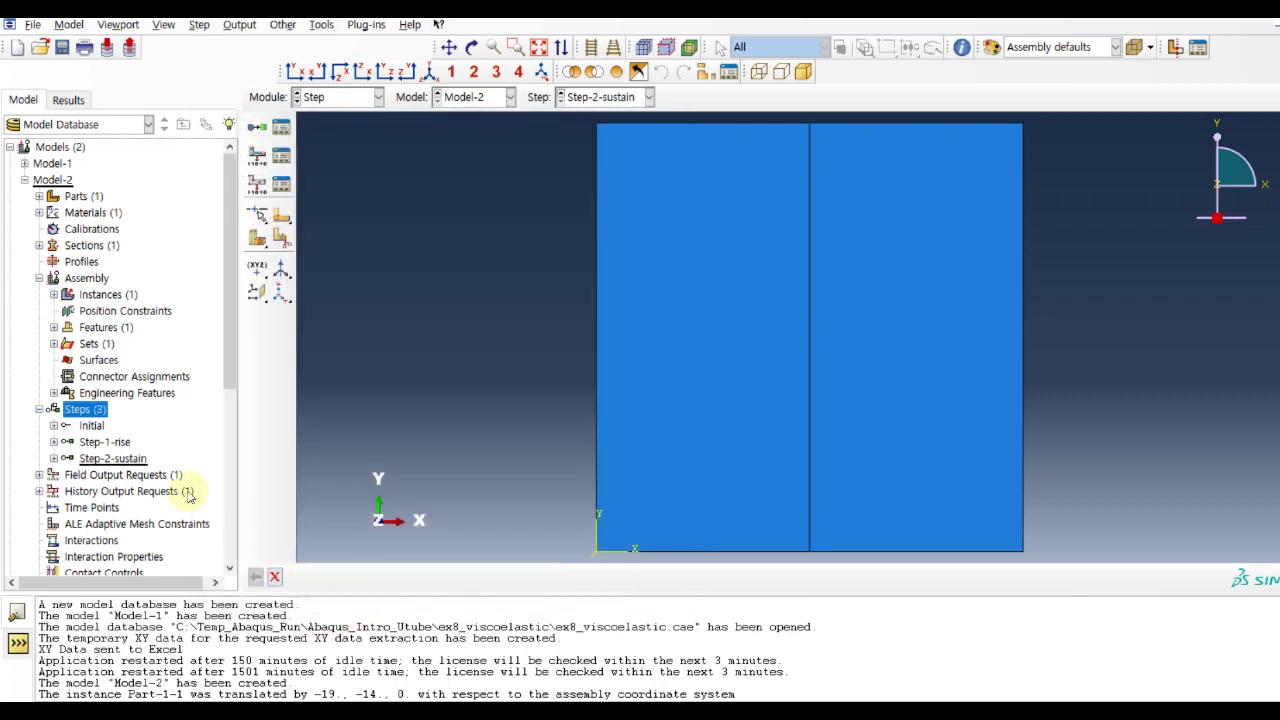
Create a Dynamic, Implicit step named Step-3-fall after Step-2-sustain with a time period of 5
{"action": "right_click", "coordinate": [86, 409]}
{"action": "left_click", "coordinate": [92, 415]}
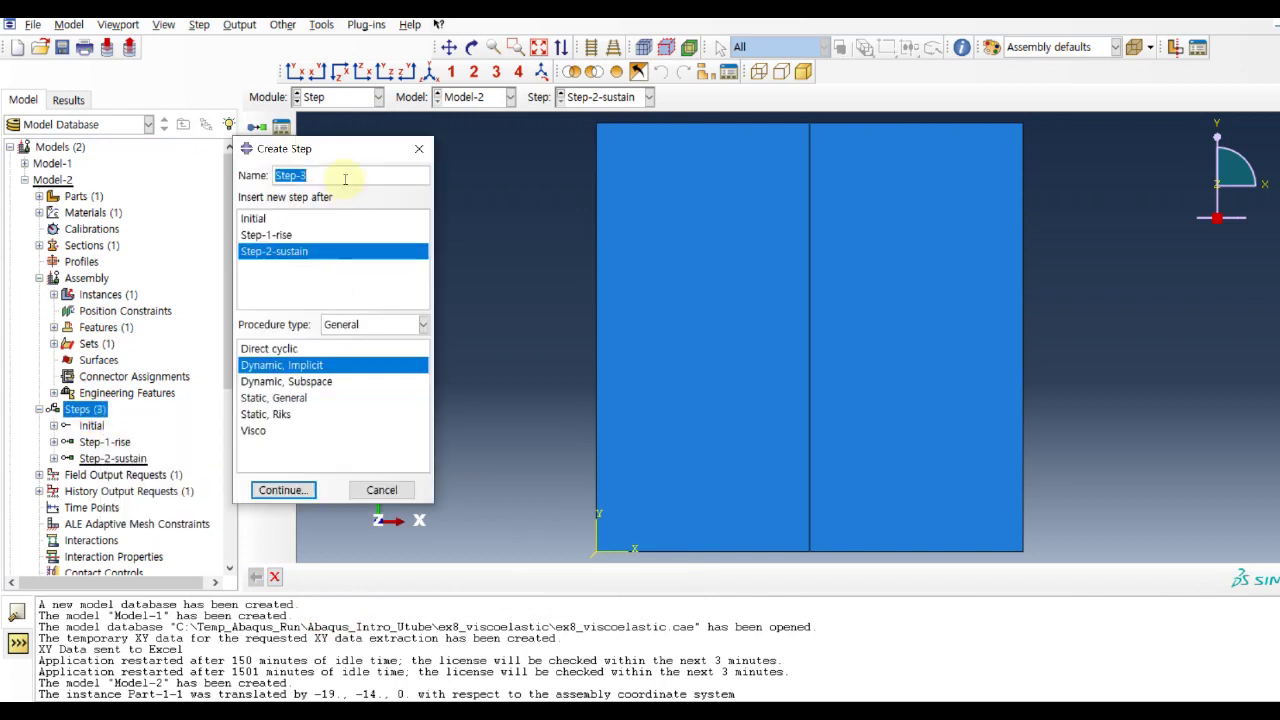
{"action": "left_click", "coordinate": [344, 178]}
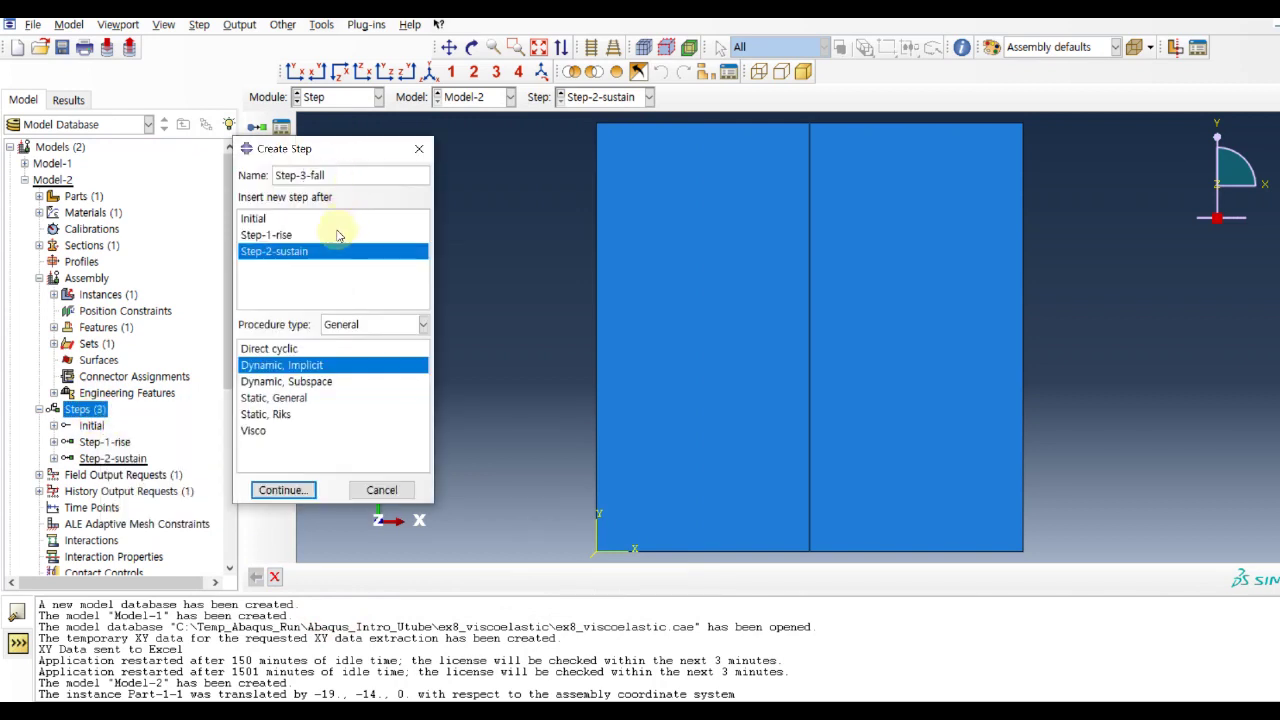
{"action": "left_click", "coordinate": [284, 490]}
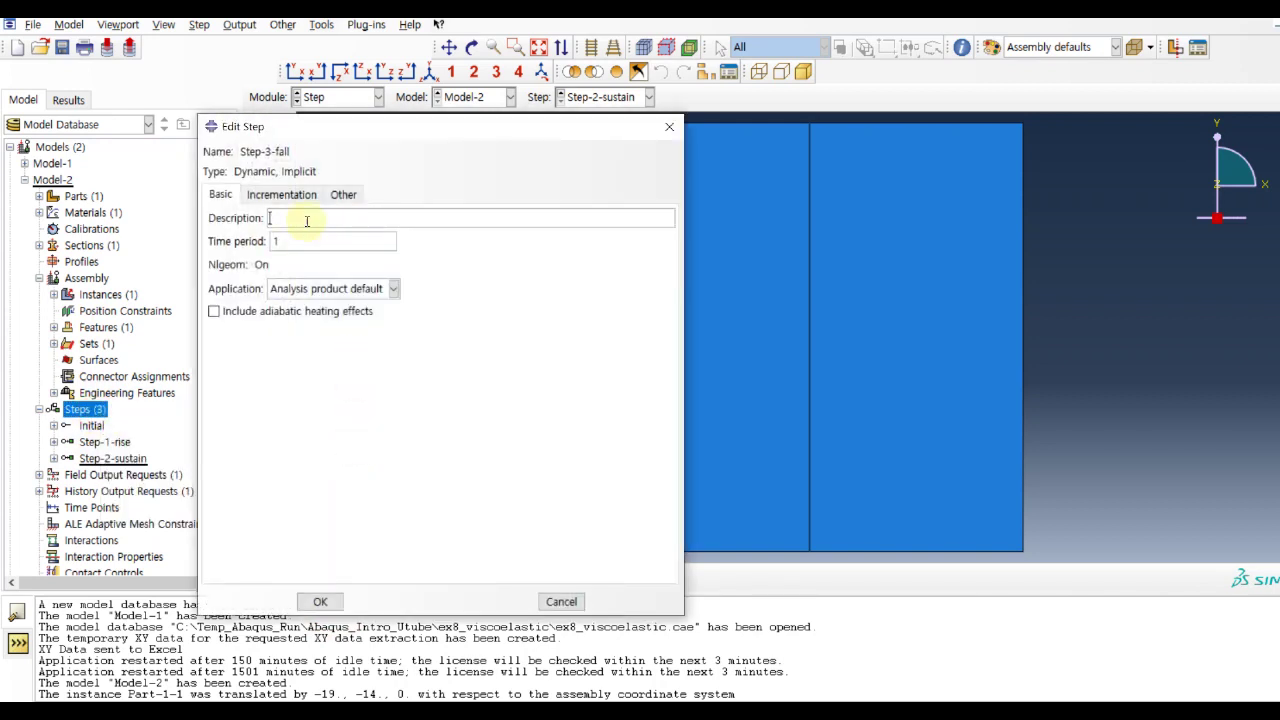
{"action": "left_click", "coordinate": [303, 219]}
{"action": "left_click", "coordinate": [323, 241]}
Set Step-3-fall's incrementation to 1000 maximum increments, initial size 0.1 and minimum size 5E-010, and save the step
{"action": "left_click", "coordinate": [281, 194]}
{"action": "left_click", "coordinate": [422, 238]}
{"action": "type", "text": "0"}
{"action": "double_click", "coordinate": [298, 279]}
{"action": "type", "text": "0.1"}
{"action": "left_click", "coordinate": [414, 279]}
{"action": "key", "text": "BackSpace"}
{"action": "key", "text": "BackSpace"}
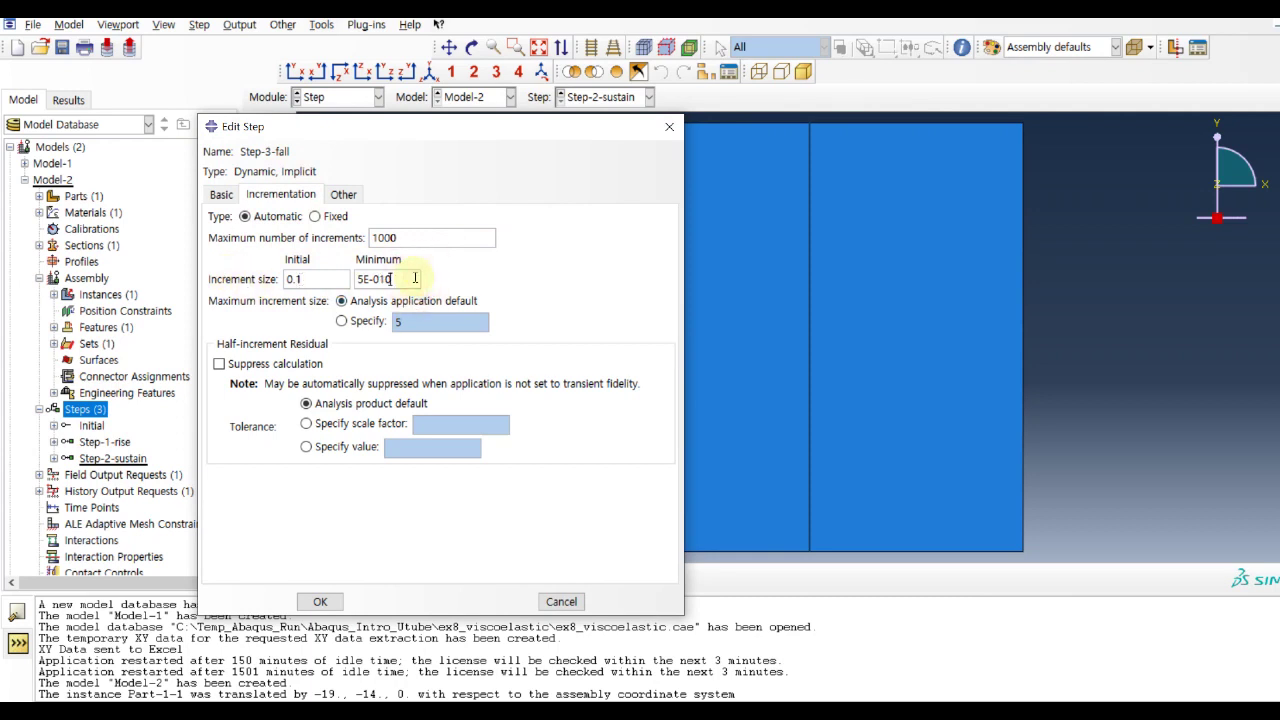
{"action": "type", "text": "10"}
{"action": "left_click", "coordinate": [320, 601]}
Create a Dynamic, Implicit step named Step-4-sustain after Step-3-fall with a time period of 50
{"action": "double_click", "coordinate": [75, 409]}
{"action": "left_click", "coordinate": [337, 174]}
{"action": "left_click", "coordinate": [285, 490]}
{"action": "double_click", "coordinate": [318, 241]}
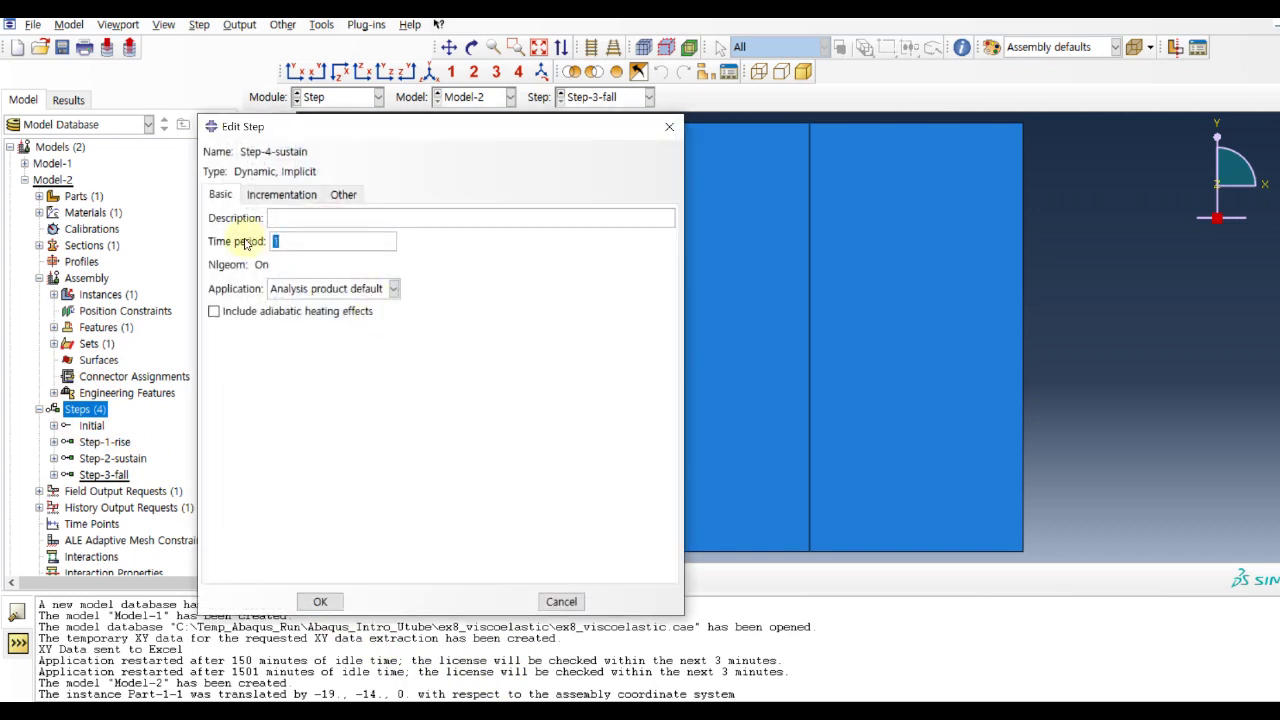
Set Step-4-sustain's incrementation to 1000 maximum increments, initial size 0.1 and a smaller minimum size, and save the step
{"action": "left_click", "coordinate": [281, 194]}
{"action": "left_click", "coordinate": [397, 237]}
{"action": "type", "text": "000"}
{"action": "double_click", "coordinate": [300, 279]}
{"action": "type", "text": "00"}
{"action": "double_click", "coordinate": [390, 279]}
{"action": "type", "text": "0.0"}
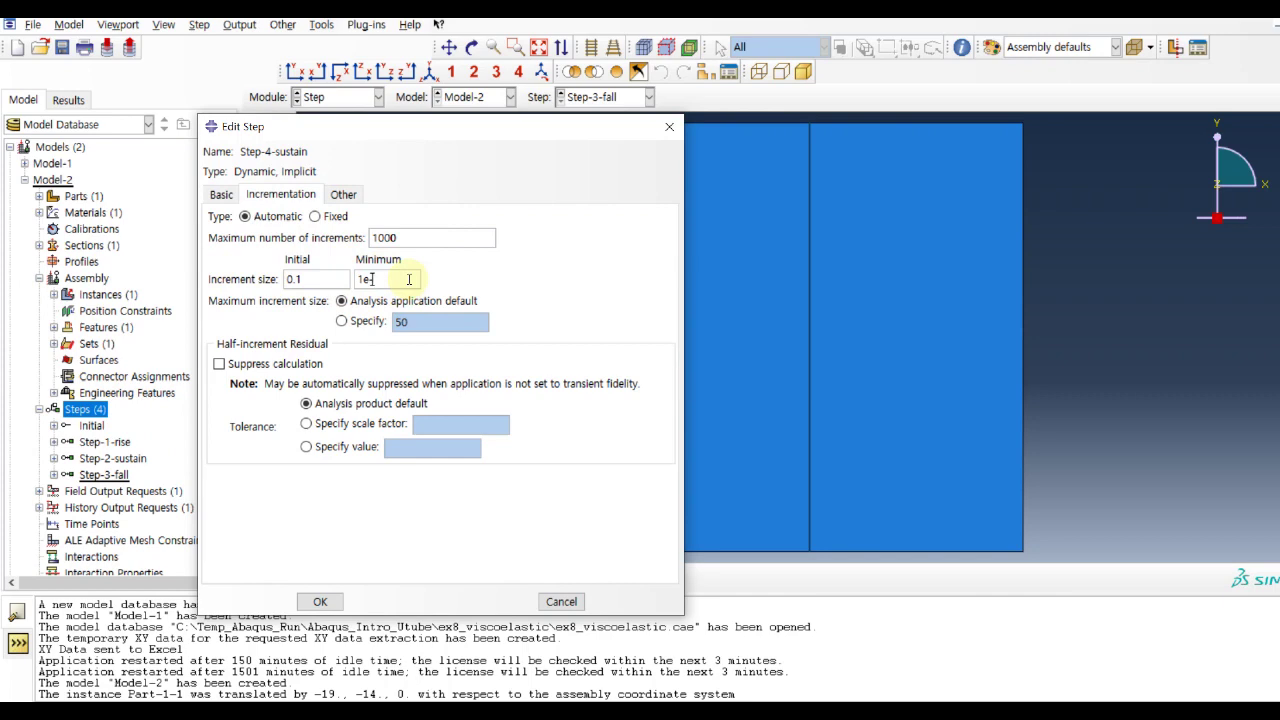
{"action": "left_click", "coordinate": [320, 601]}
Review the incrementation settings of Step-3-fall and Step-2-sustain
{"action": "double_click", "coordinate": [104, 474]}
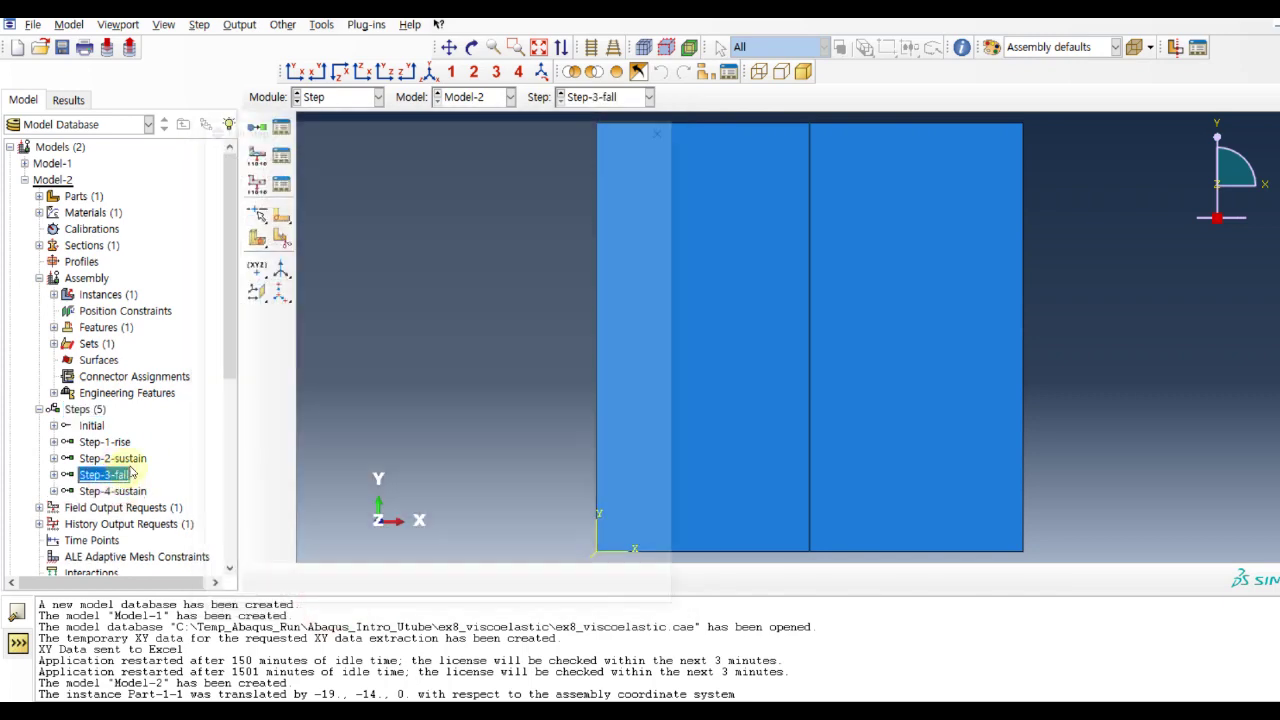
{"action": "left_click", "coordinate": [302, 194]}
{"action": "left_click", "coordinate": [320, 601]}
{"action": "double_click", "coordinate": [112, 458]}
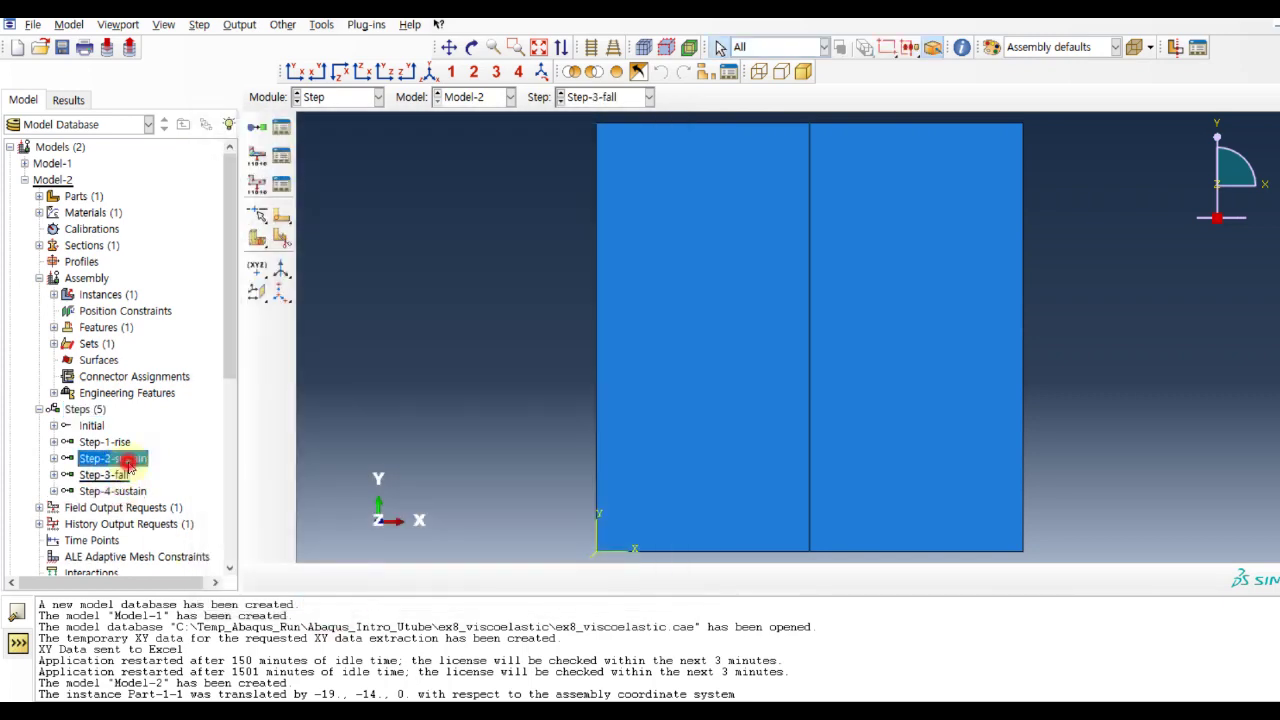
{"action": "left_click", "coordinate": [282, 195]}
{"action": "left_click", "coordinate": [320, 600]}
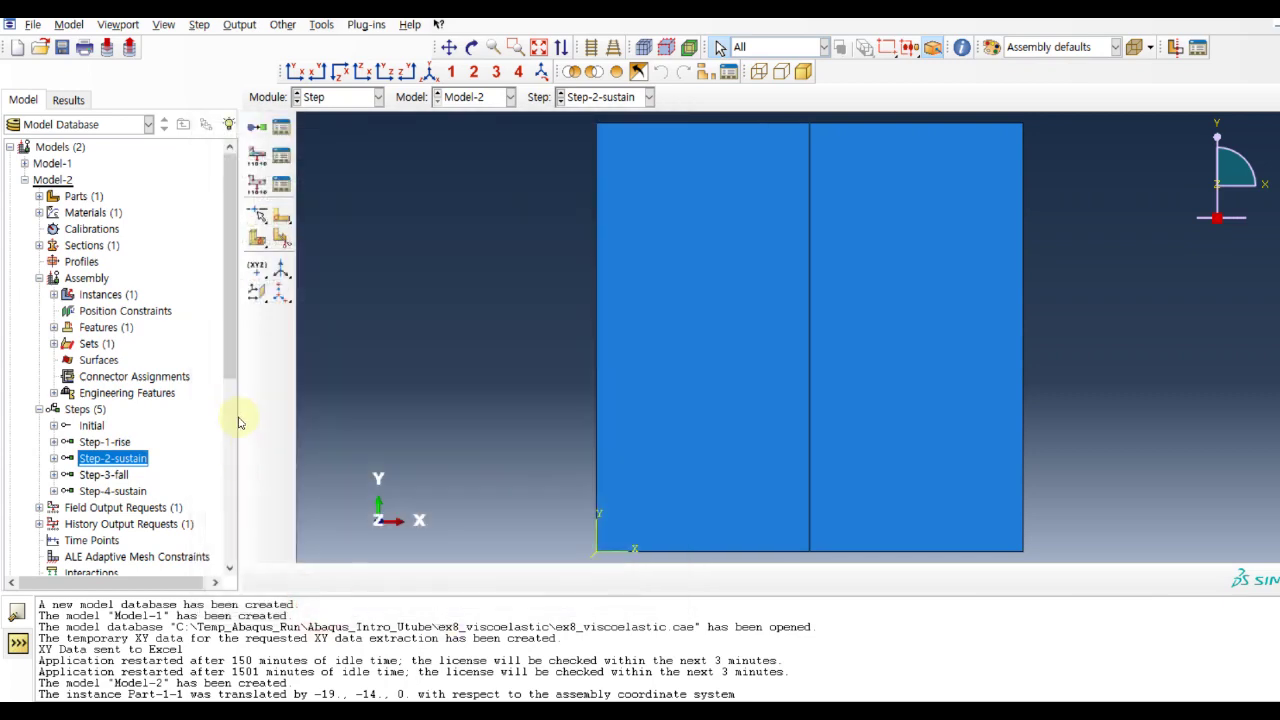
{"action": "left_click", "coordinate": [337, 97]}
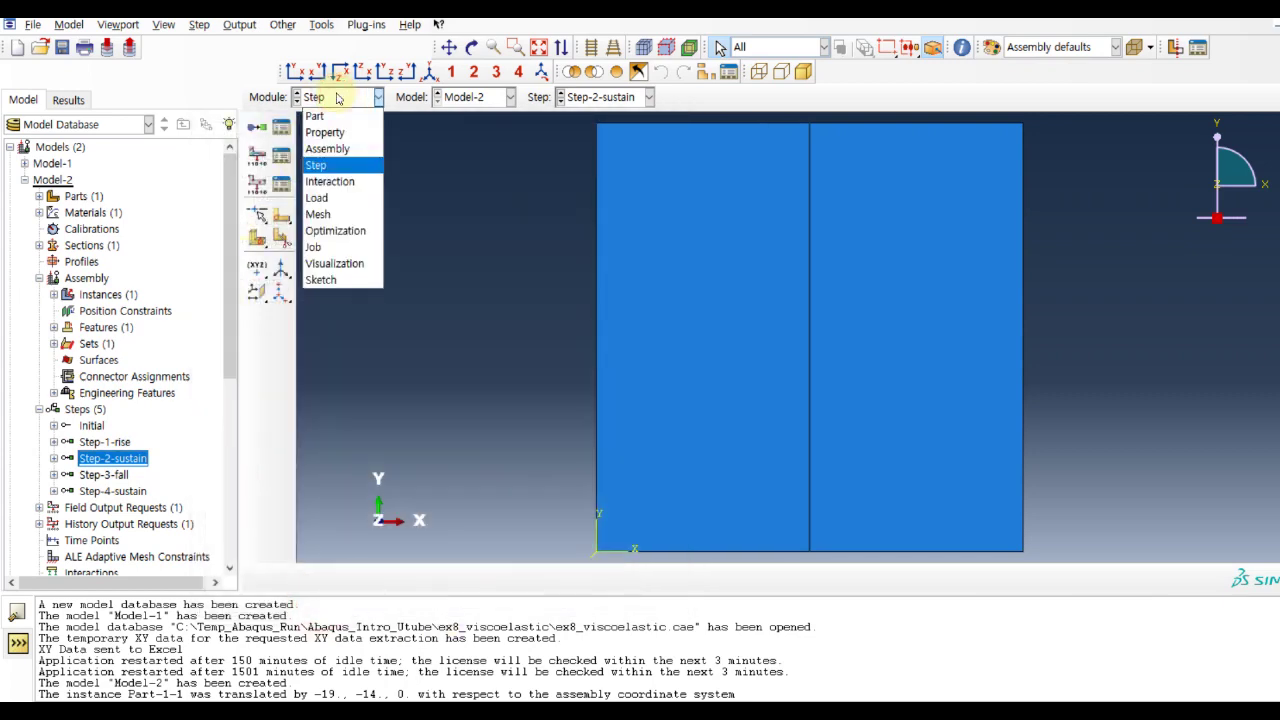
{"action": "left_click", "coordinate": [343, 197]}
{"action": "left_click_drag", "start_coordinate": [233, 230], "coordinate": [230, 345]}
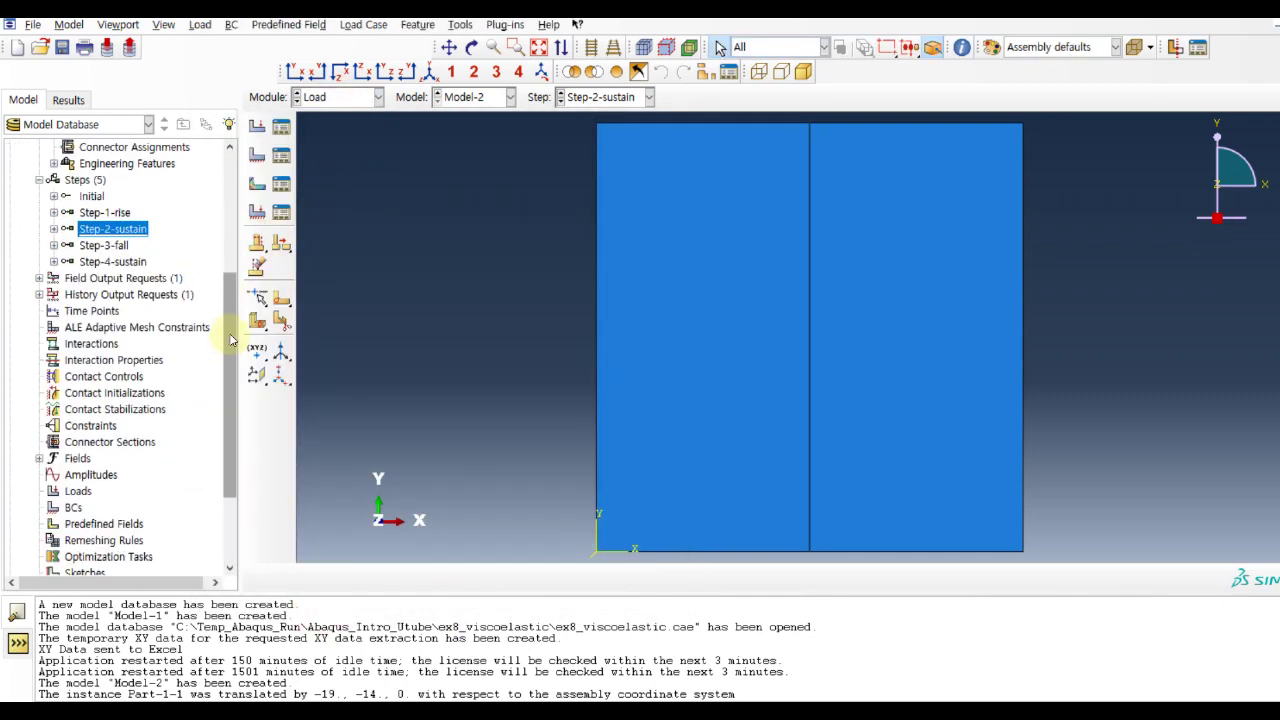
{"action": "scroll", "coordinate": [508, 405], "scroll_direction": "down", "scroll_amount": 1}
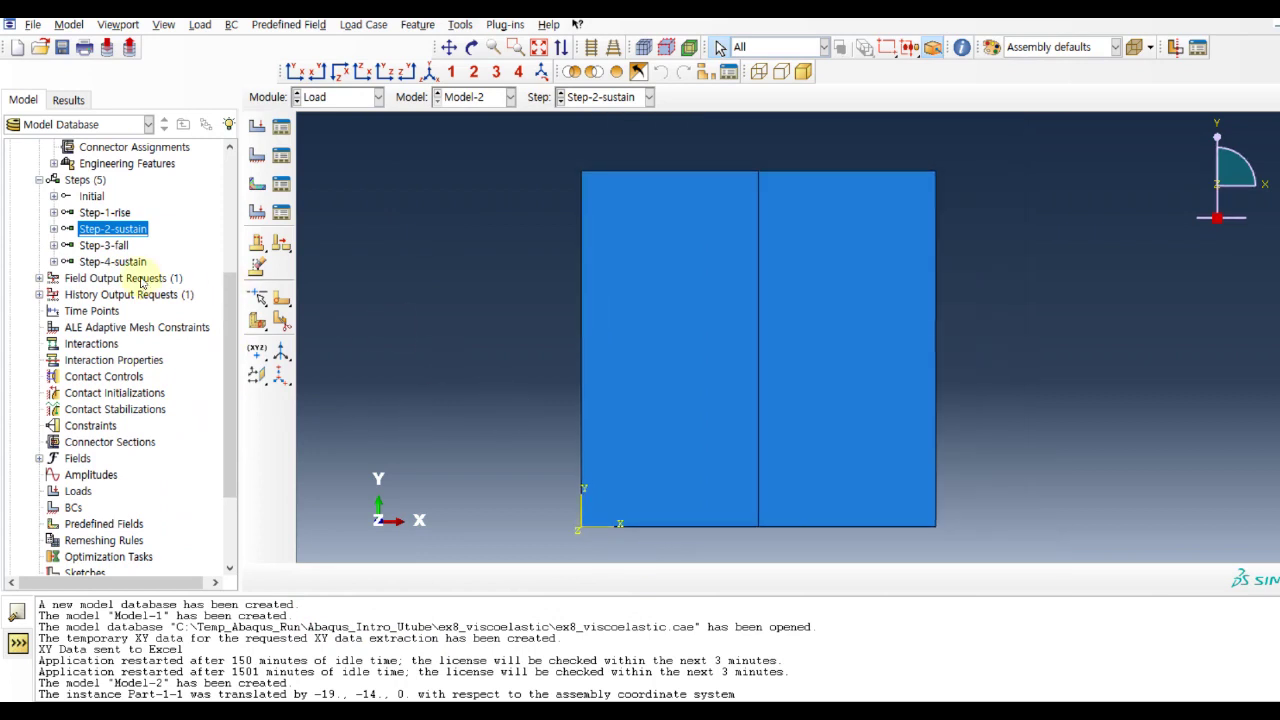
Switch to the Mesh module
{"action": "left_click", "coordinate": [320, 97]}
{"action": "left_click", "coordinate": [330, 212]}
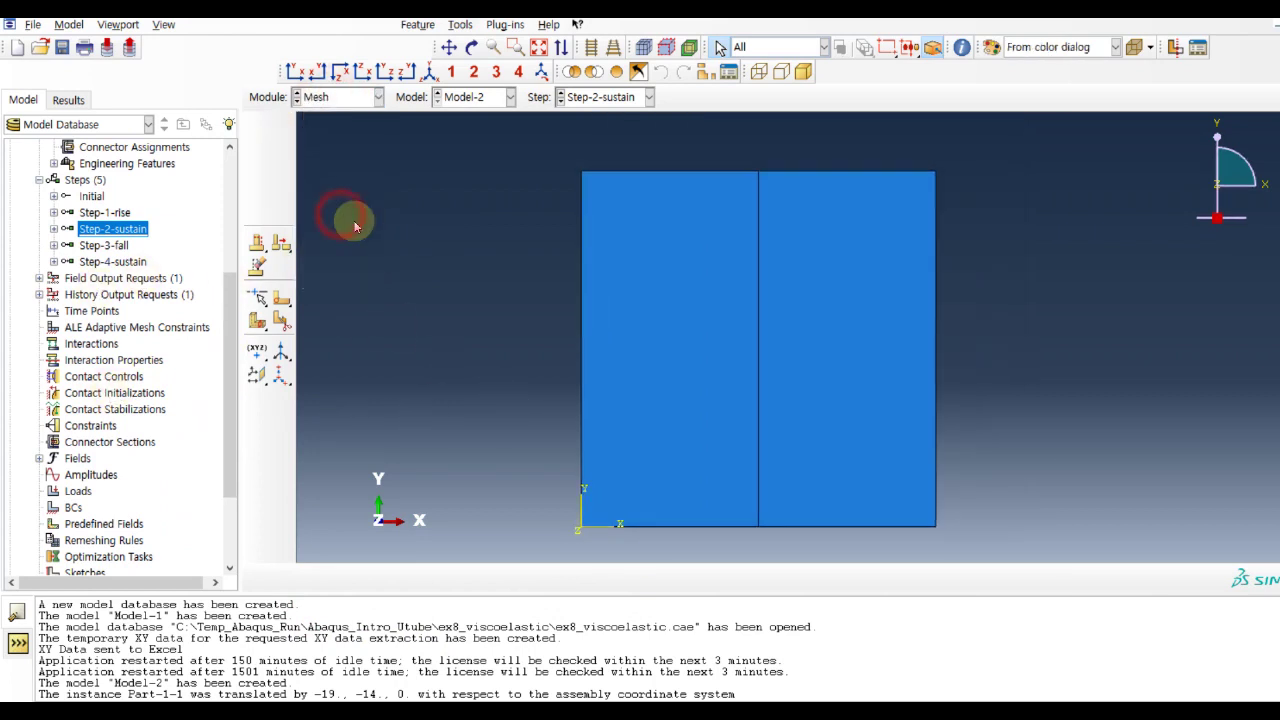
Make Part-1 the meshing object and seed it with an approximate global size of 0.1
{"action": "left_click", "coordinate": [651, 391]}
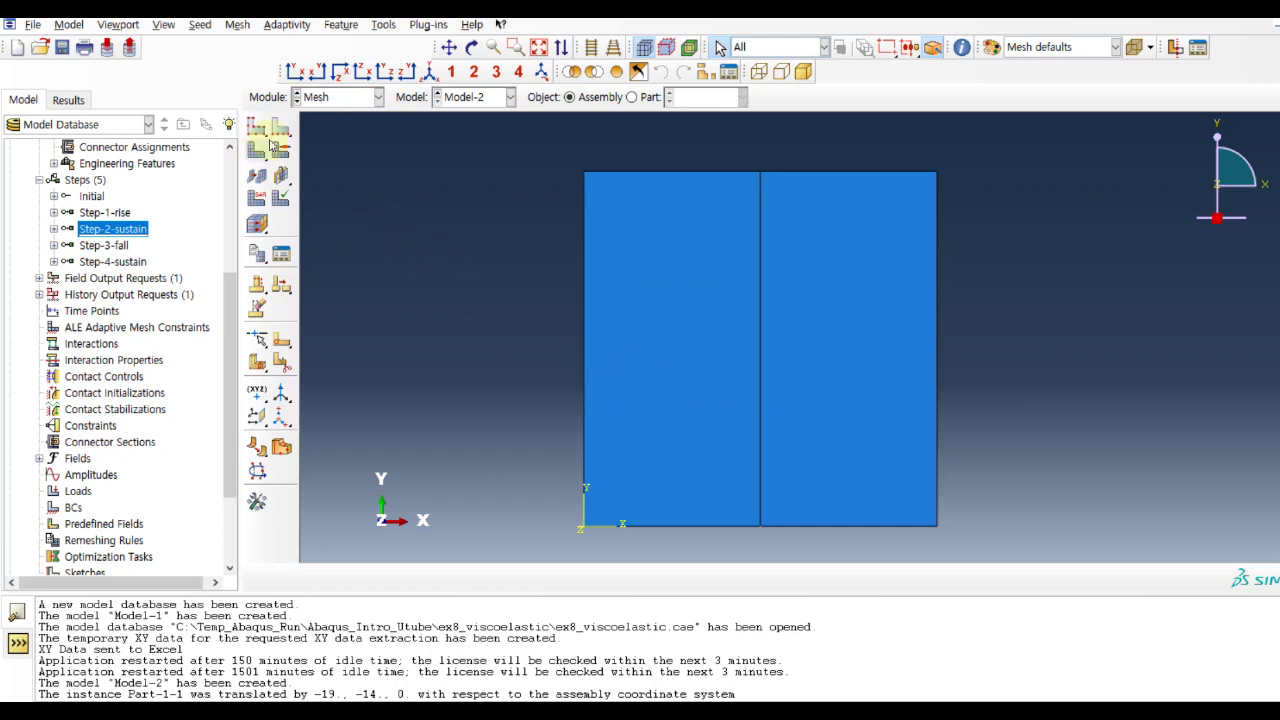
{"action": "left_click", "coordinate": [631, 97]}
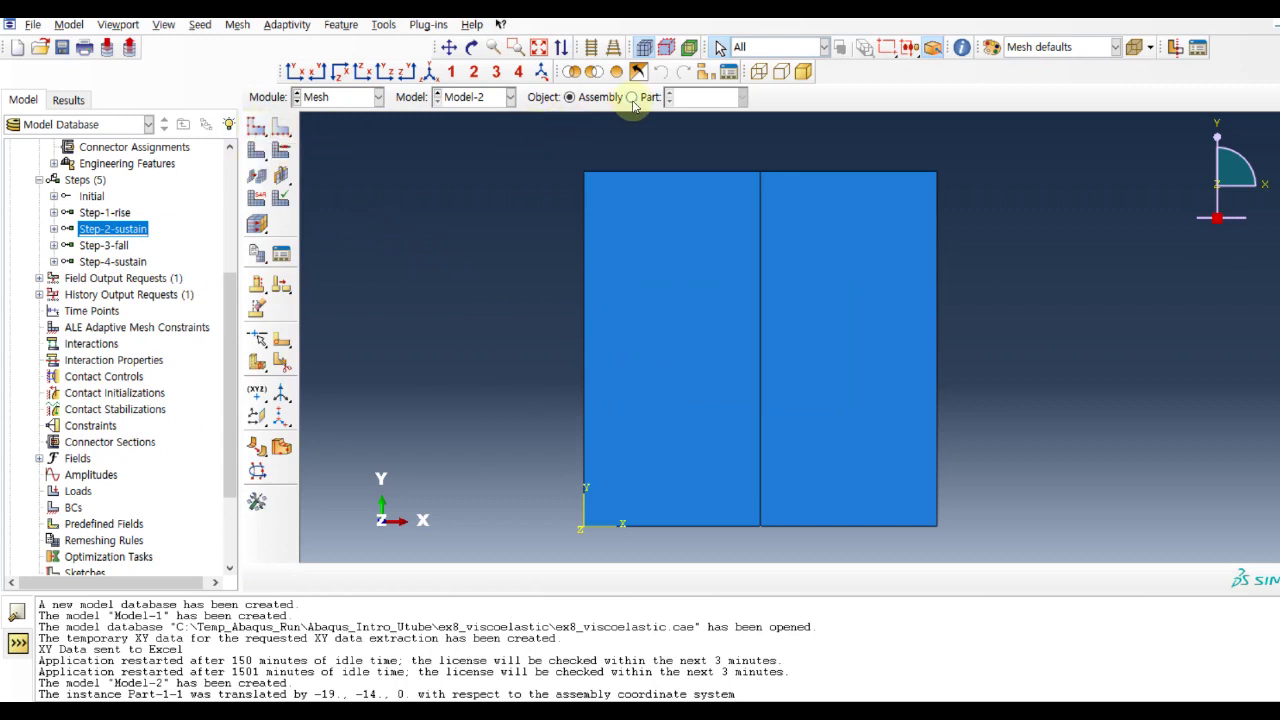
{"action": "left_click", "coordinate": [257, 126]}
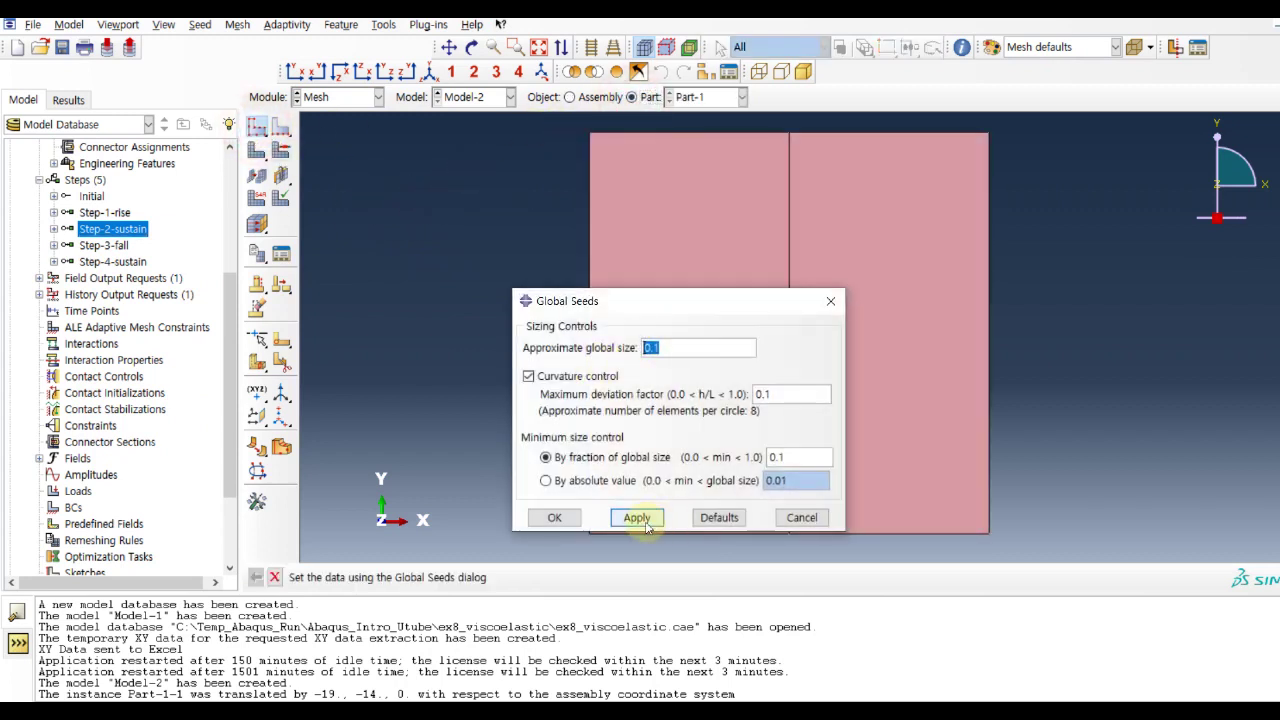
{"action": "left_click", "coordinate": [637, 517]}
{"action": "left_click", "coordinate": [554, 517]}
Assign both faces of the part quadratic Plane Strain elements from the Standard library, without hybrid formulation or reduced integration
{"action": "left_click", "coordinate": [257, 198]}
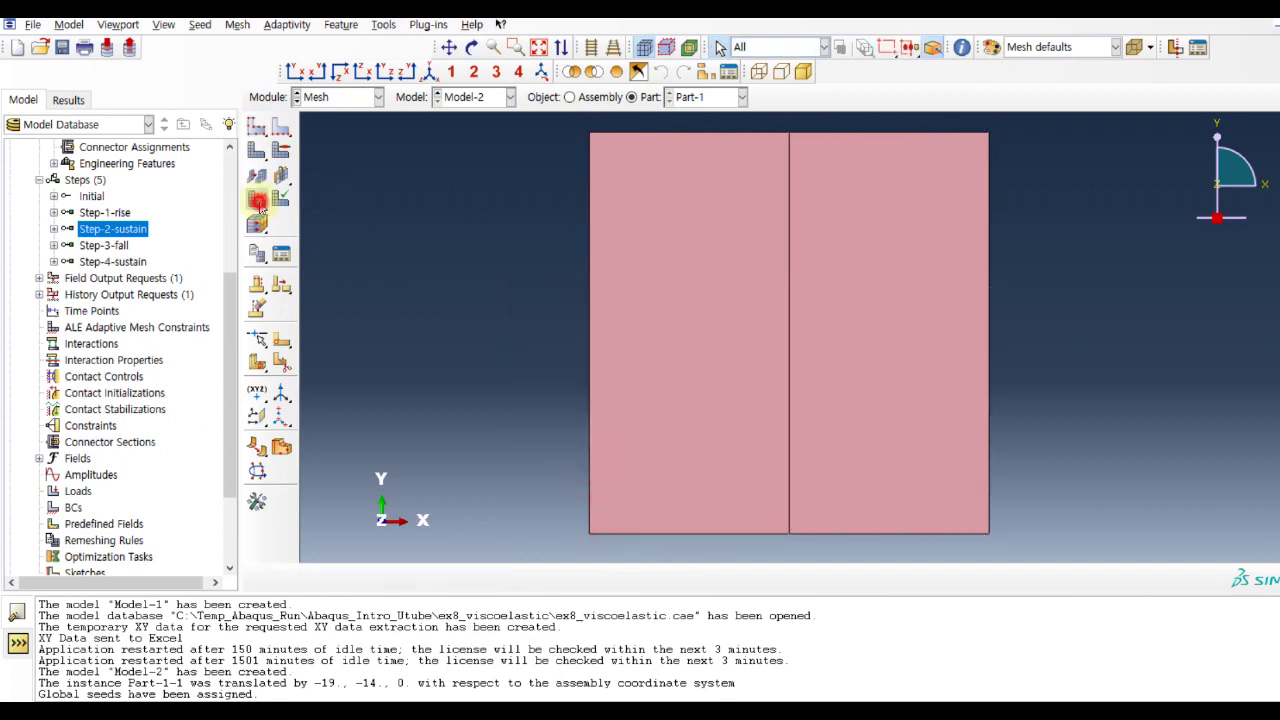
{"action": "left_click", "coordinate": [679, 496]}
{"action": "left_click", "coordinate": [840, 477], "text": "shift"}
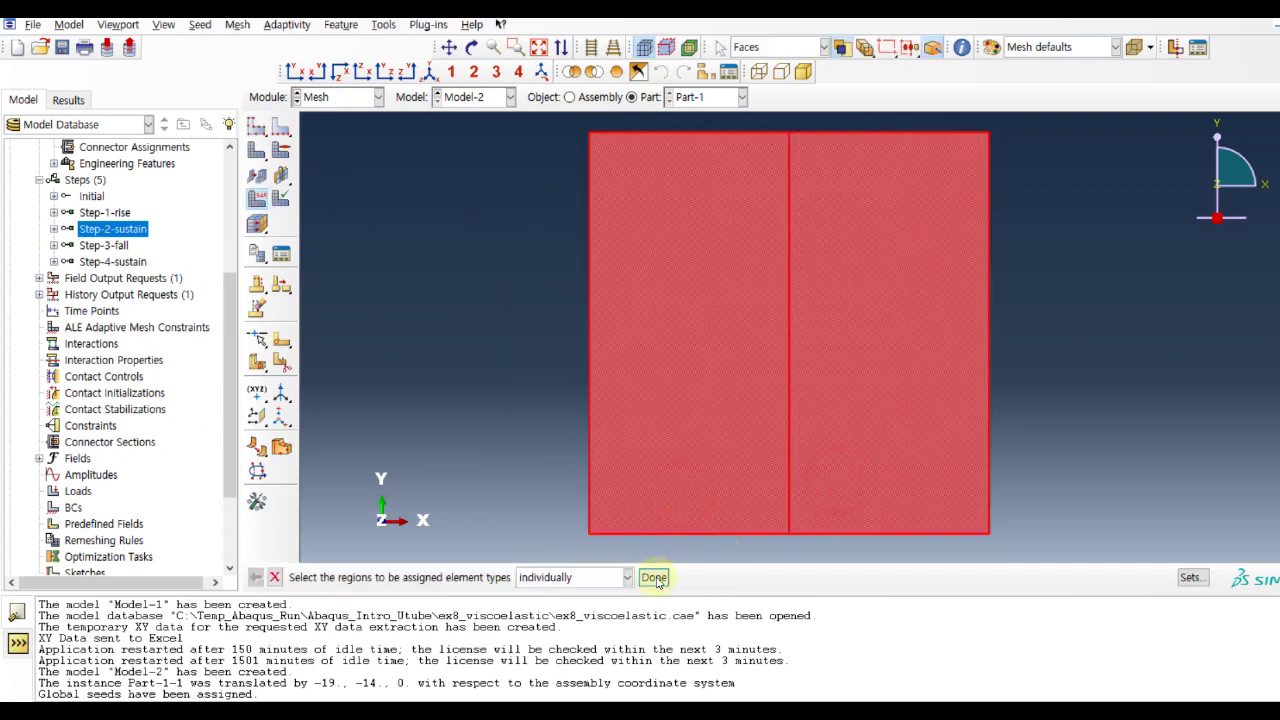
{"action": "left_click", "coordinate": [654, 577]}
{"action": "left_click", "coordinate": [334, 245]}
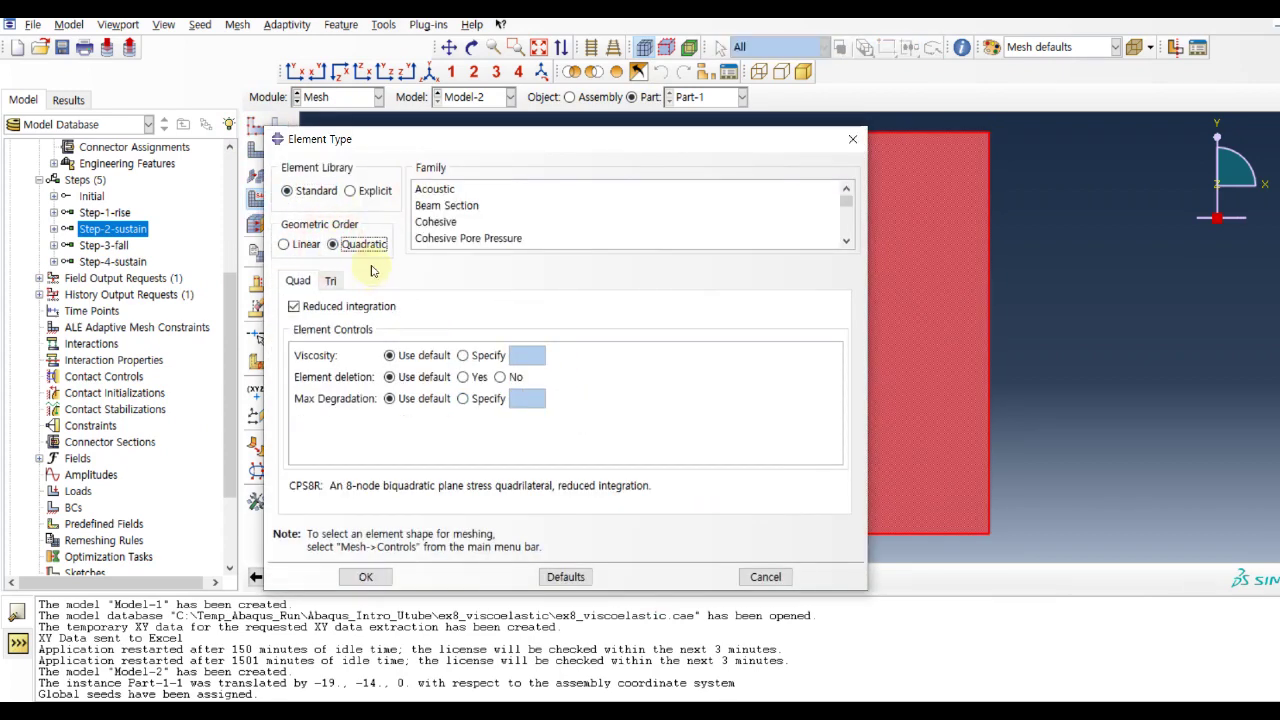
{"action": "left_click", "coordinate": [341, 308]}
{"action": "left_click_drag", "start_coordinate": [845, 200], "coordinate": [843, 224]}
{"action": "left_click", "coordinate": [478, 202]}
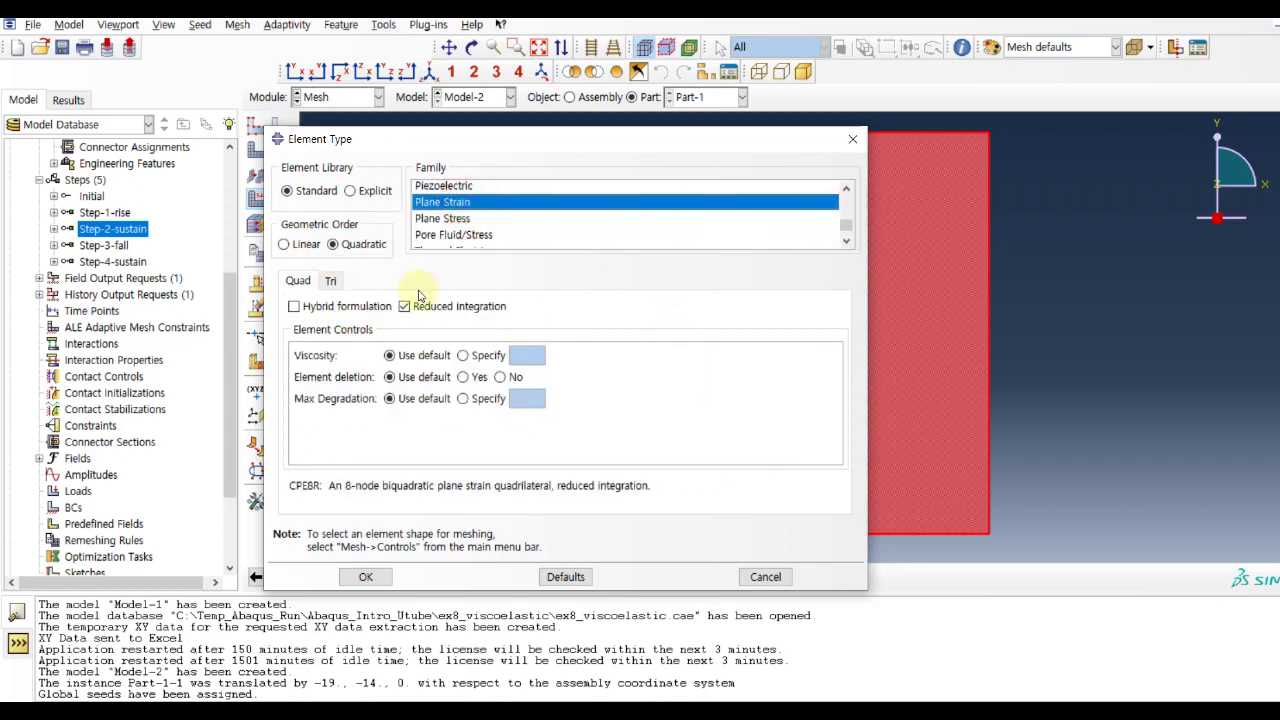
{"action": "left_click", "coordinate": [404, 306]}
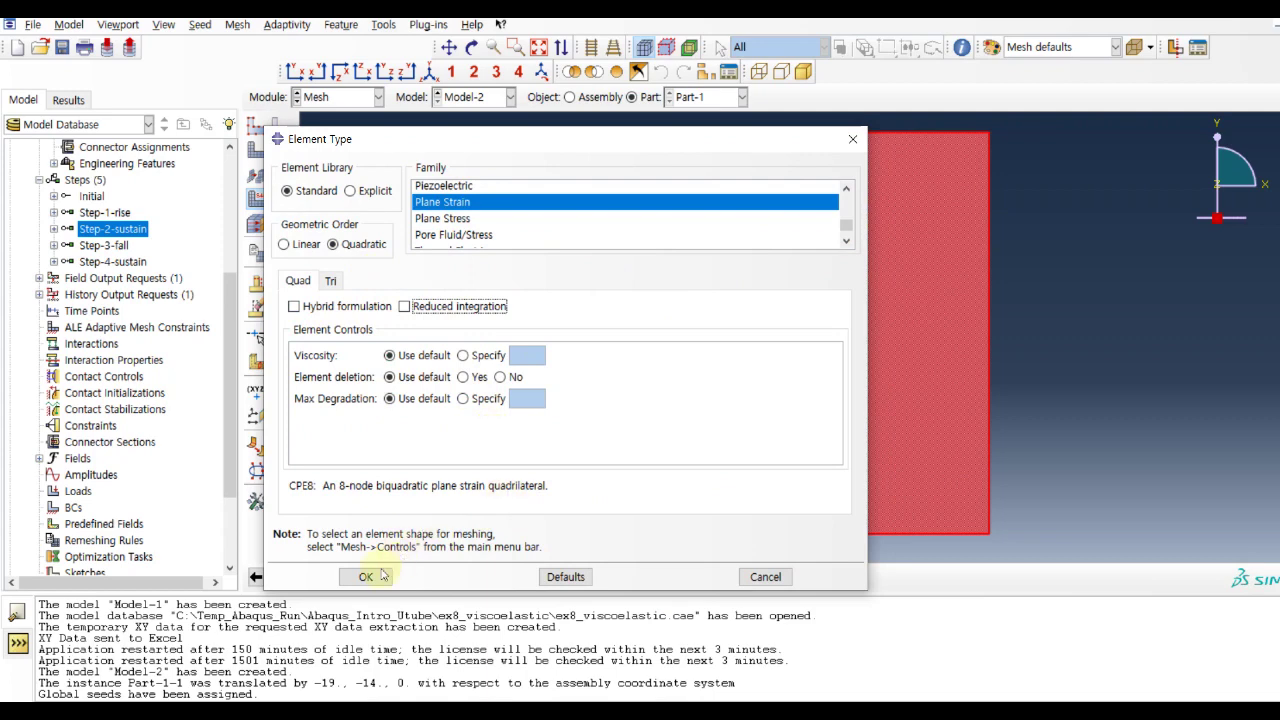
{"action": "left_click", "coordinate": [366, 577]}
Generate the mesh on Part-1 and switch to the Load module
{"action": "left_click", "coordinate": [256, 150]}
{"action": "left_click", "coordinate": [404, 577]}
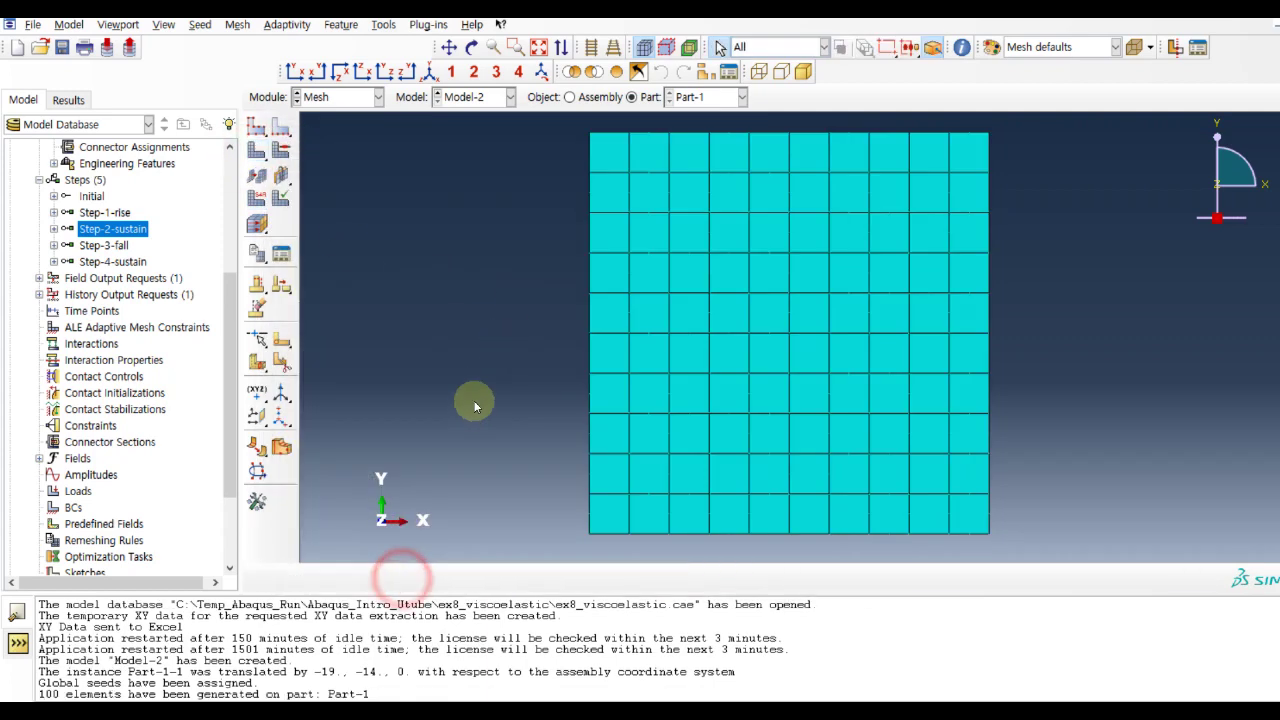
{"action": "left_click", "coordinate": [340, 96]}
{"action": "left_click", "coordinate": [337, 197]}
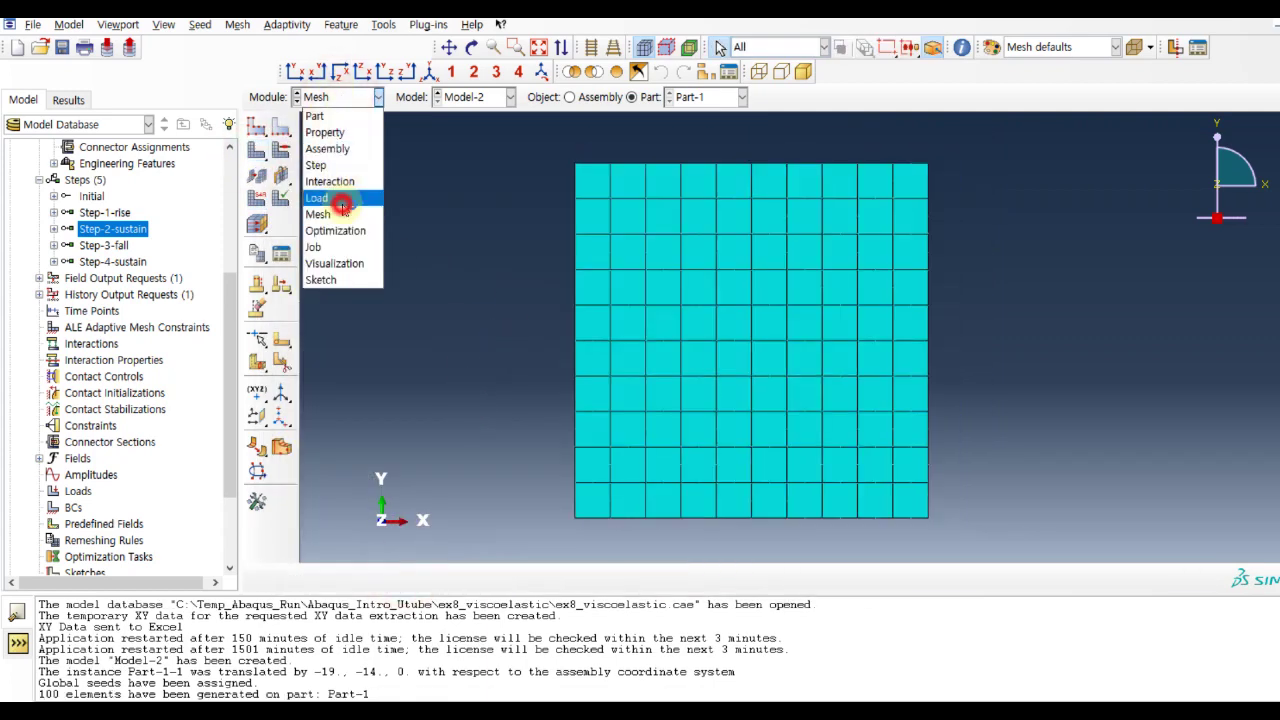
Create a Displacement/Rotation boundary condition named BC-fixed in the Initial step
{"action": "scroll", "coordinate": [229, 318], "scroll_direction": "down", "scroll_amount": 3}
{"action": "double_click", "coordinate": [73, 386]}
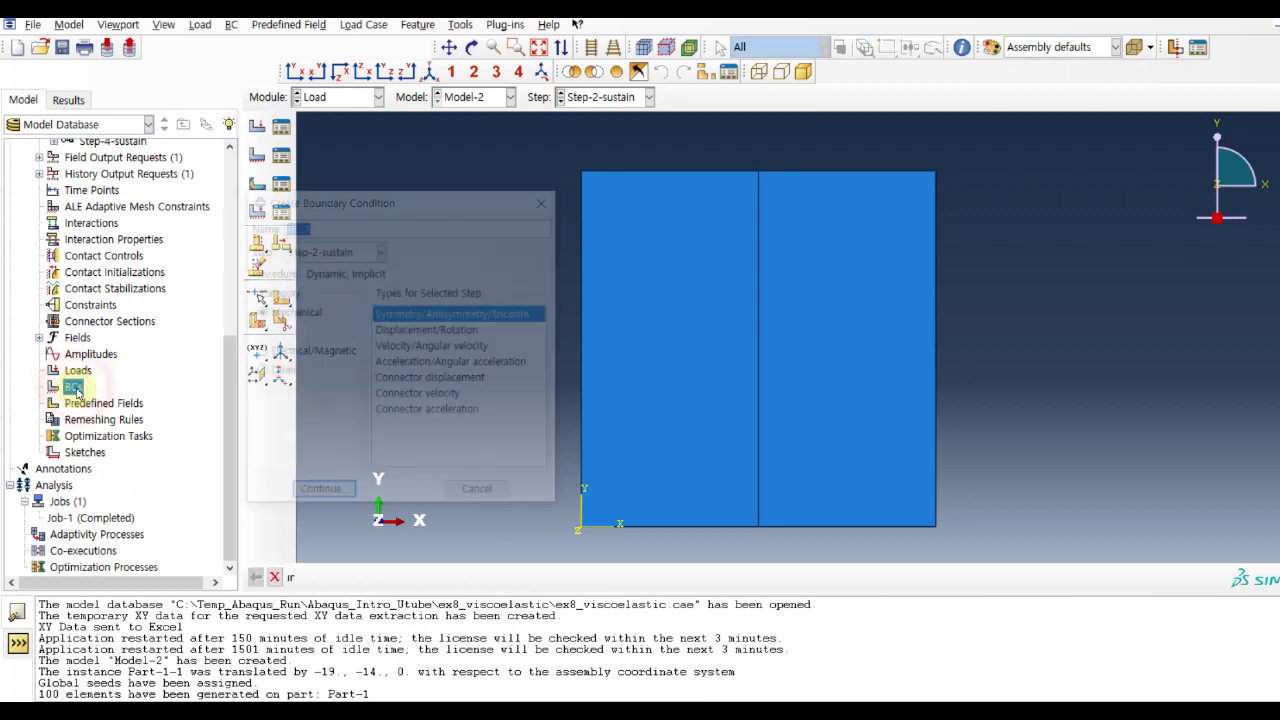
{"action": "left_click", "coordinate": [377, 228]}
{"action": "key", "text": "BackSpace"}
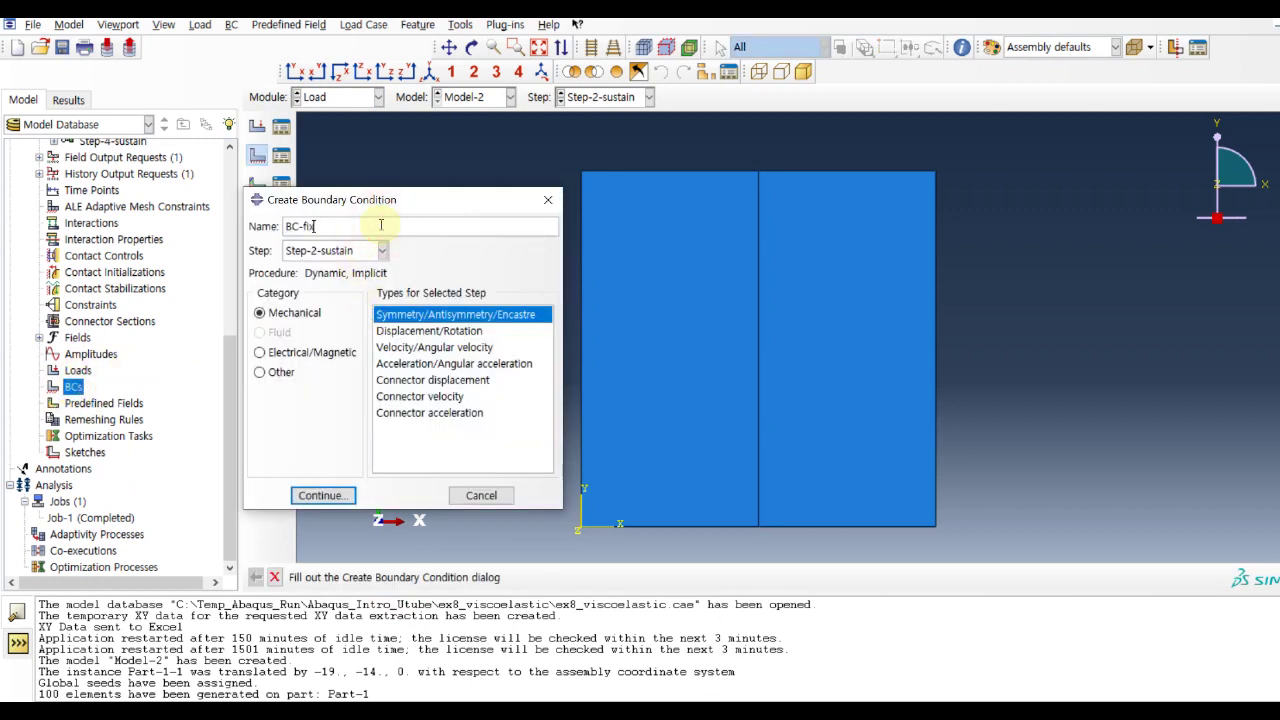
{"action": "left_click", "coordinate": [362, 253]}
{"action": "left_click", "coordinate": [338, 268]}
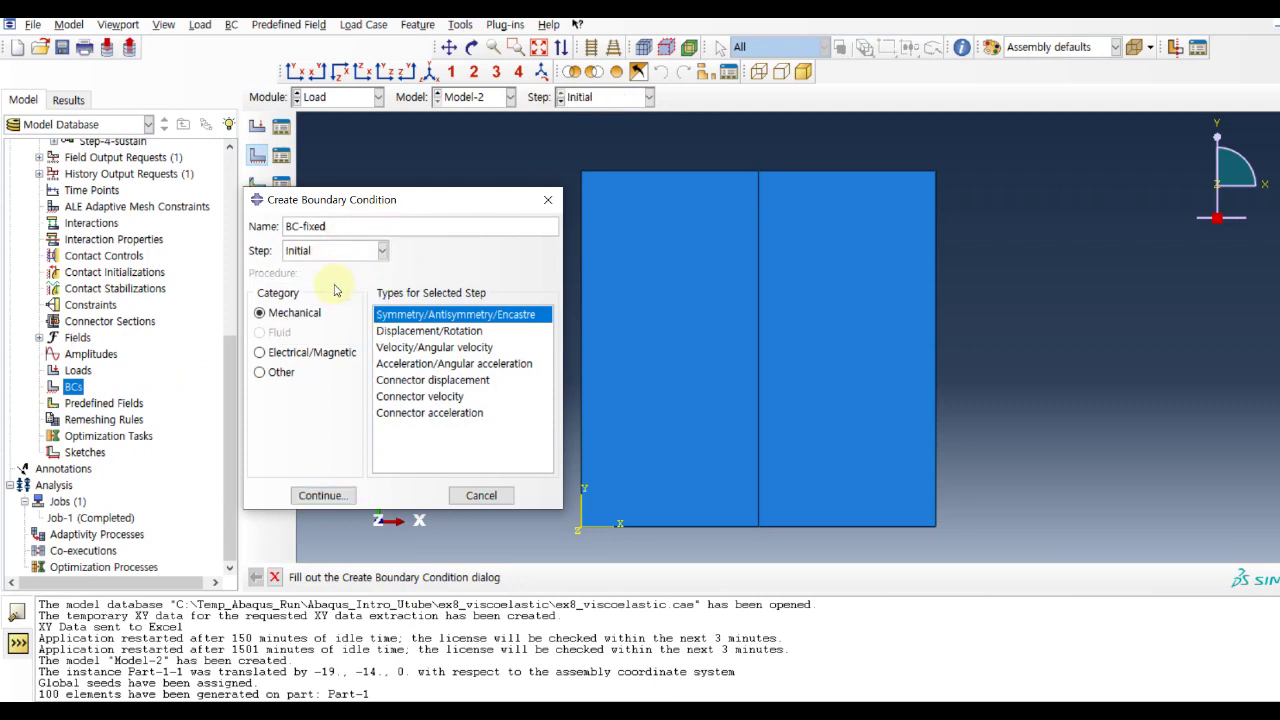
{"action": "left_click", "coordinate": [428, 331]}
{"action": "left_click", "coordinate": [320, 495]}
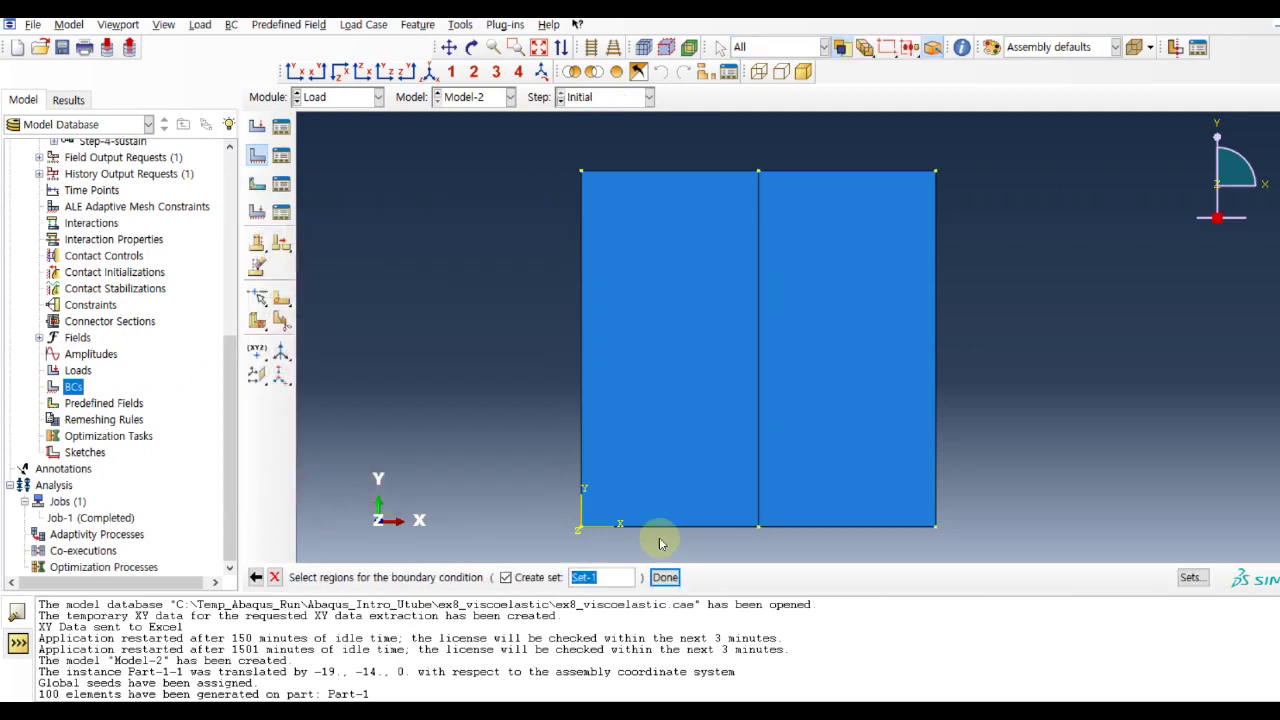
Apply BC-fixed to both bottom edges of the square and constrain U1, U2 and UR3
{"action": "left_click", "coordinate": [665, 535]}
{"action": "left_click", "coordinate": [824, 526], "text": "shift"}
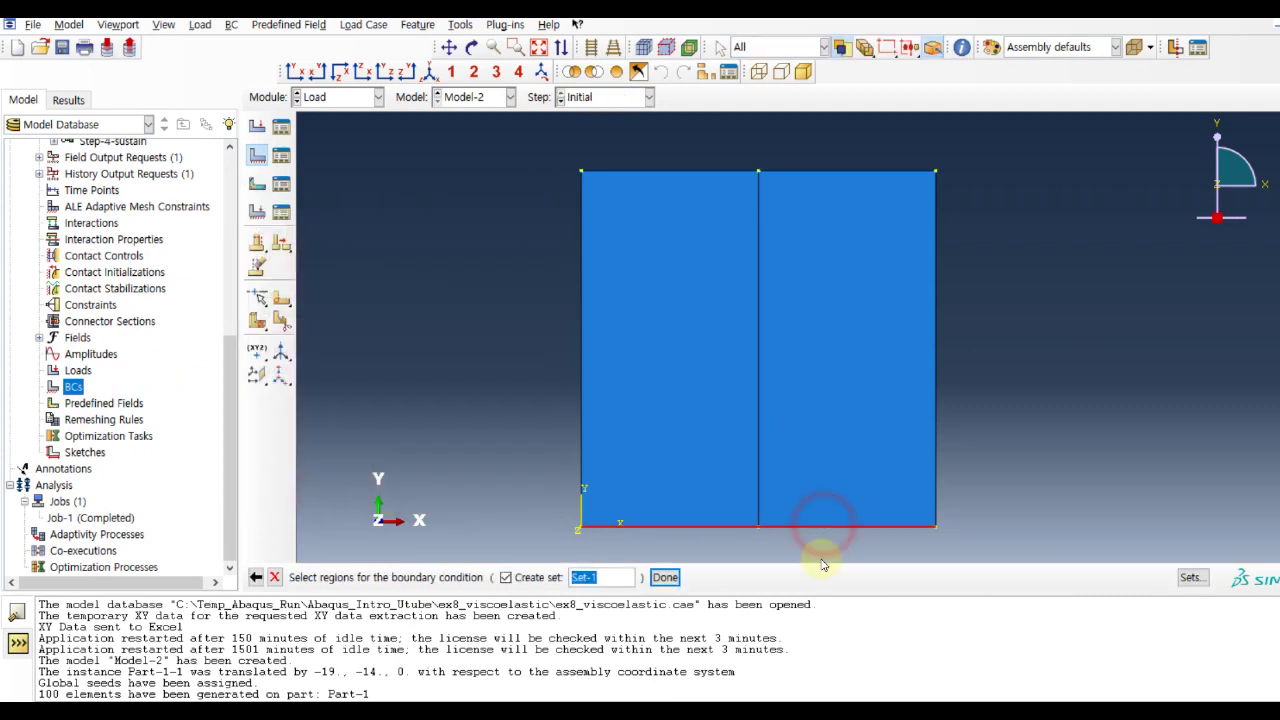
{"action": "left_click", "coordinate": [665, 577]}
{"action": "left_click", "coordinate": [282, 347]}
{"action": "left_click", "coordinate": [282, 367]}
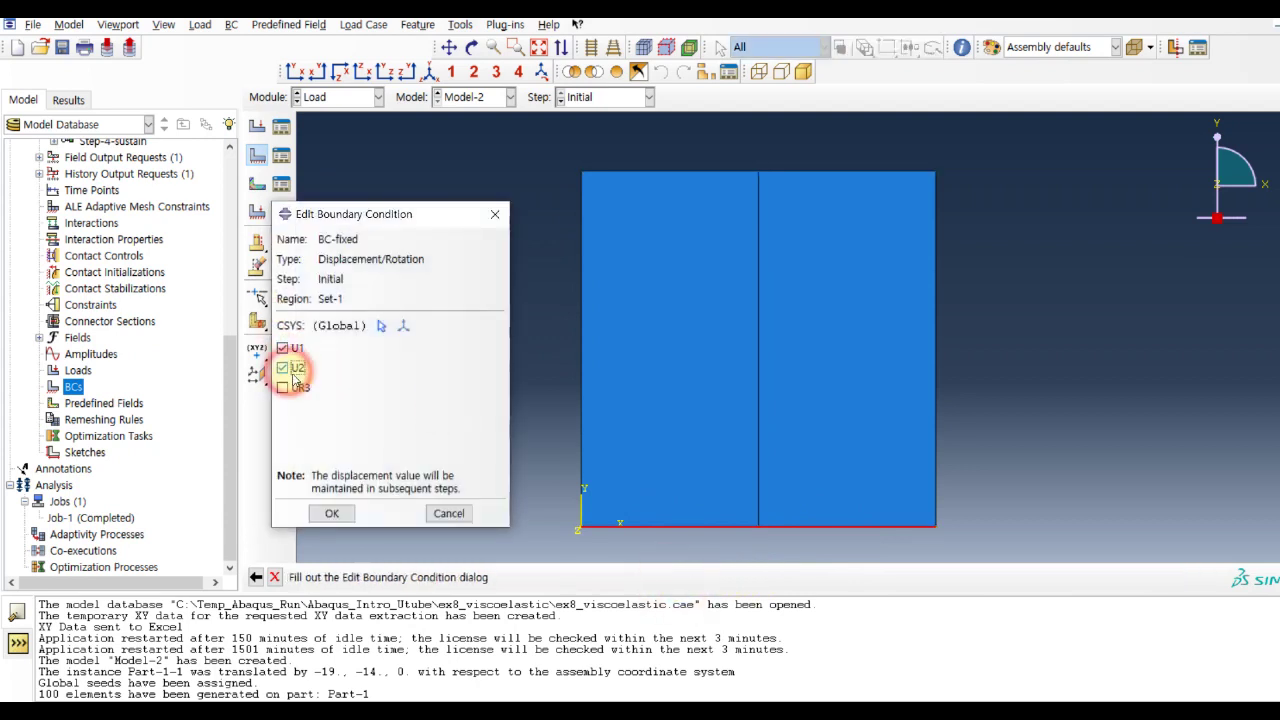
{"action": "left_click", "coordinate": [331, 513]}
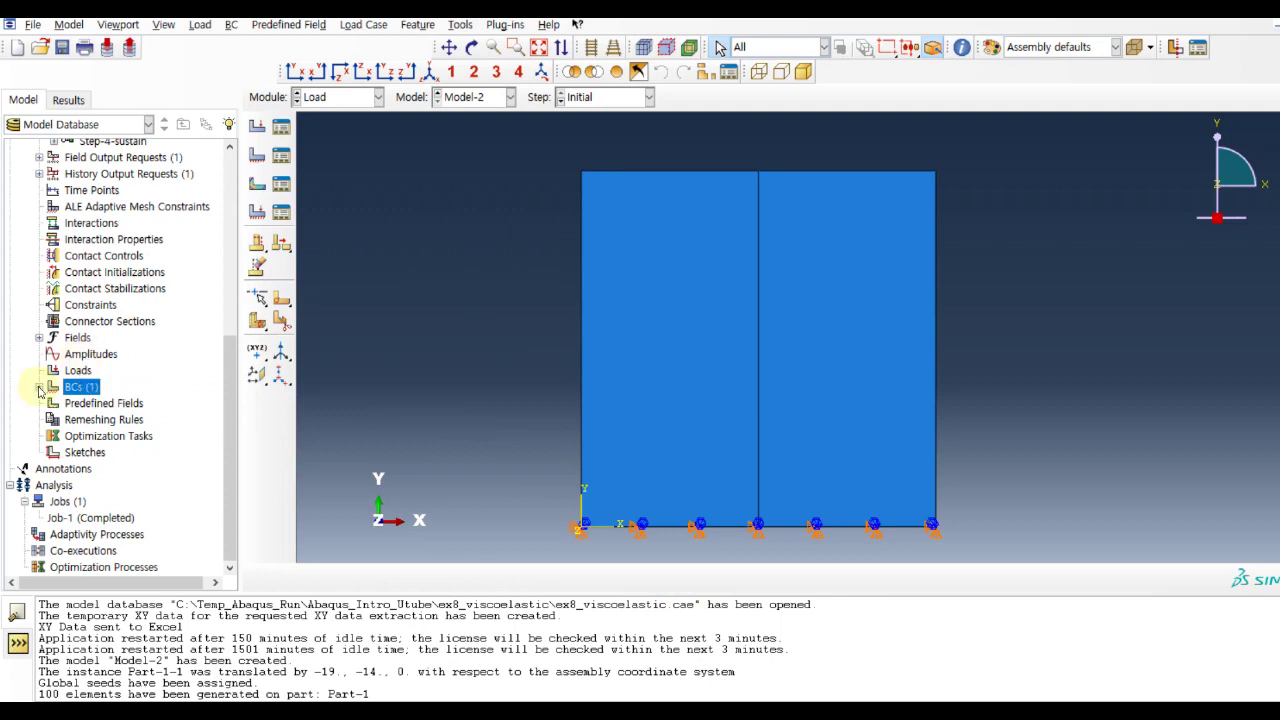
Create a Displacement/Rotation boundary condition named BC-2-rise in Step-1-rise
{"action": "double_click", "coordinate": [88, 389]}
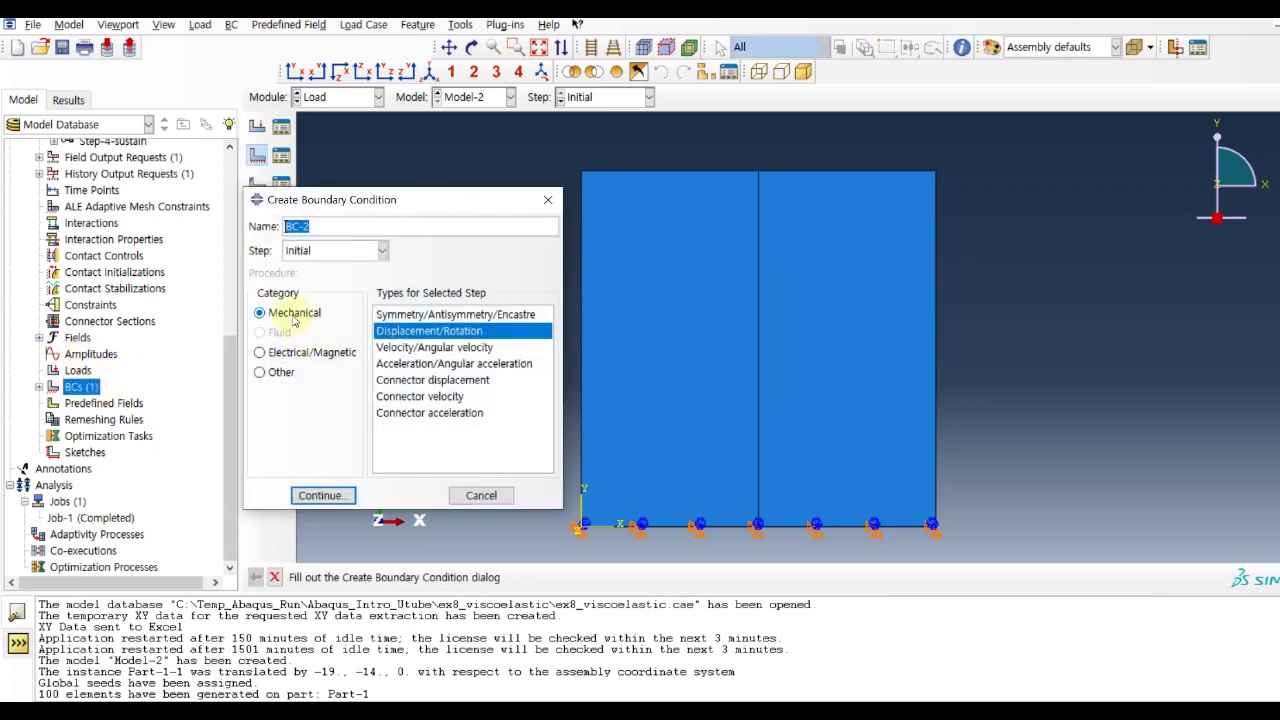
{"action": "left_click", "coordinate": [330, 251]}
{"action": "left_click", "coordinate": [310, 282]}
{"action": "left_click", "coordinate": [328, 227]}
{"action": "type", "text": "-rise"}
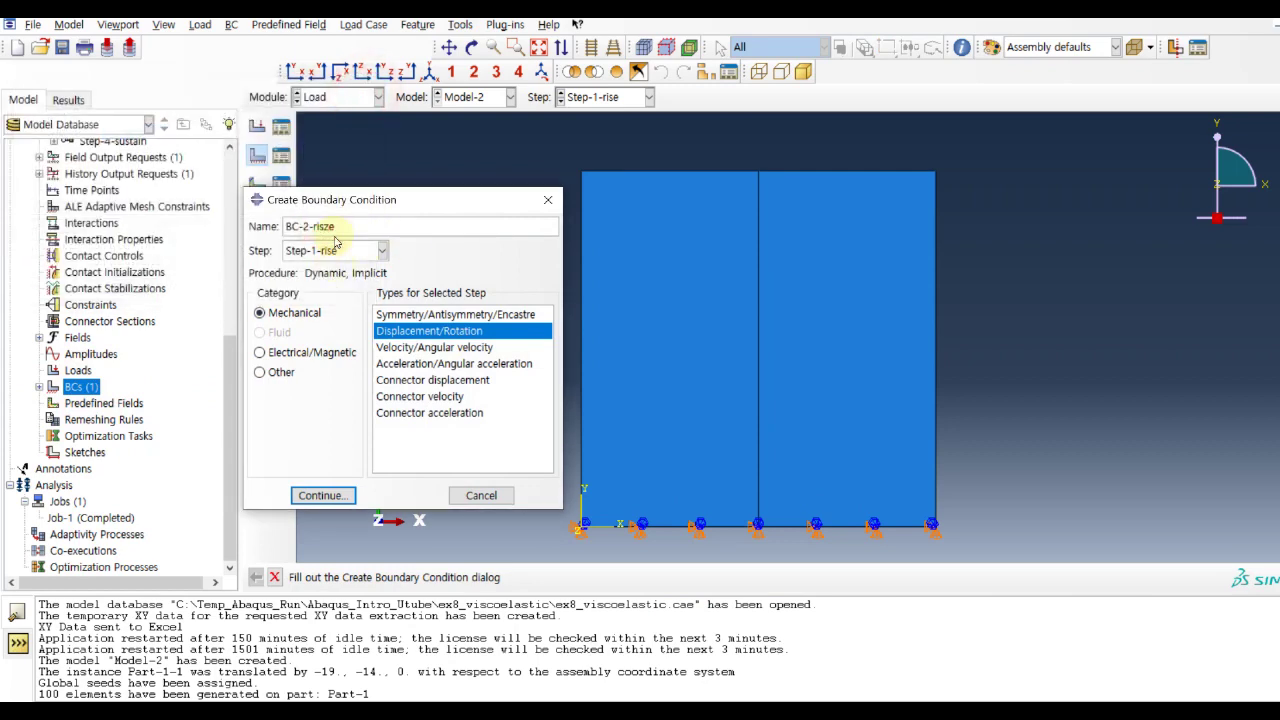
{"action": "left_click", "coordinate": [323, 495]}
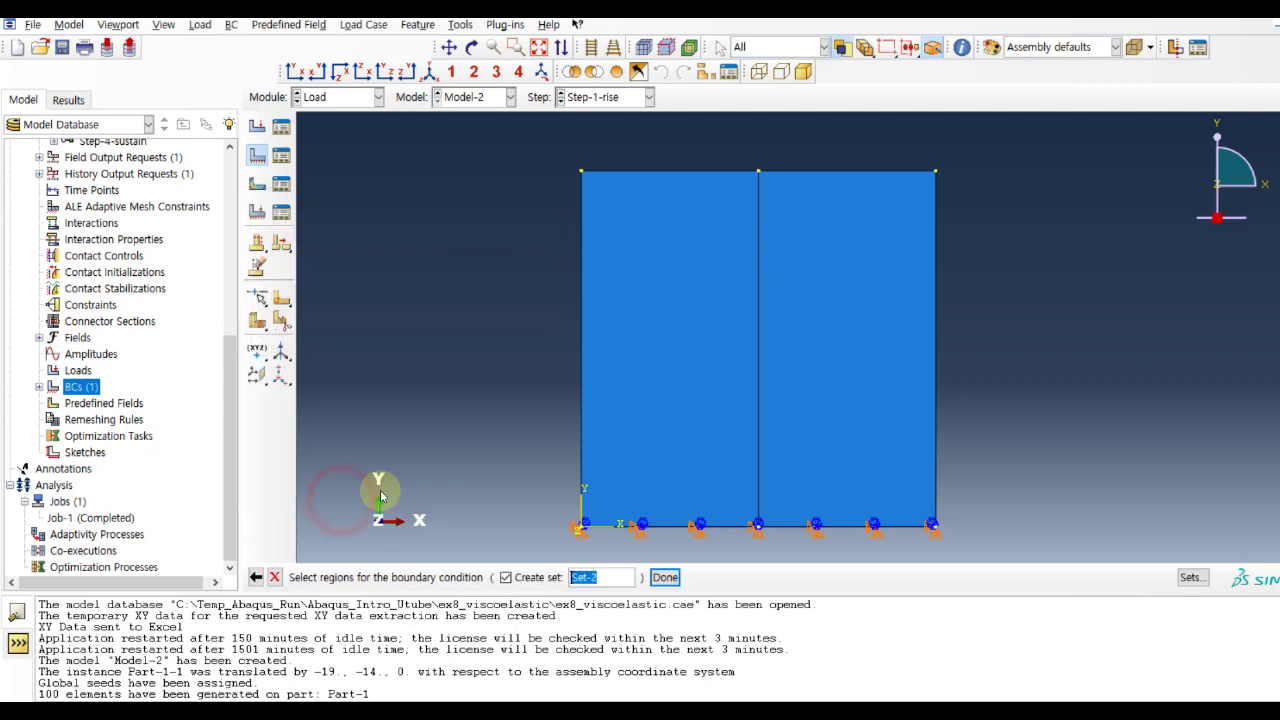
Apply BC-2-rise to both top edges of the square with a U2 displacement of 0.01
{"action": "left_click", "coordinate": [834, 172]}
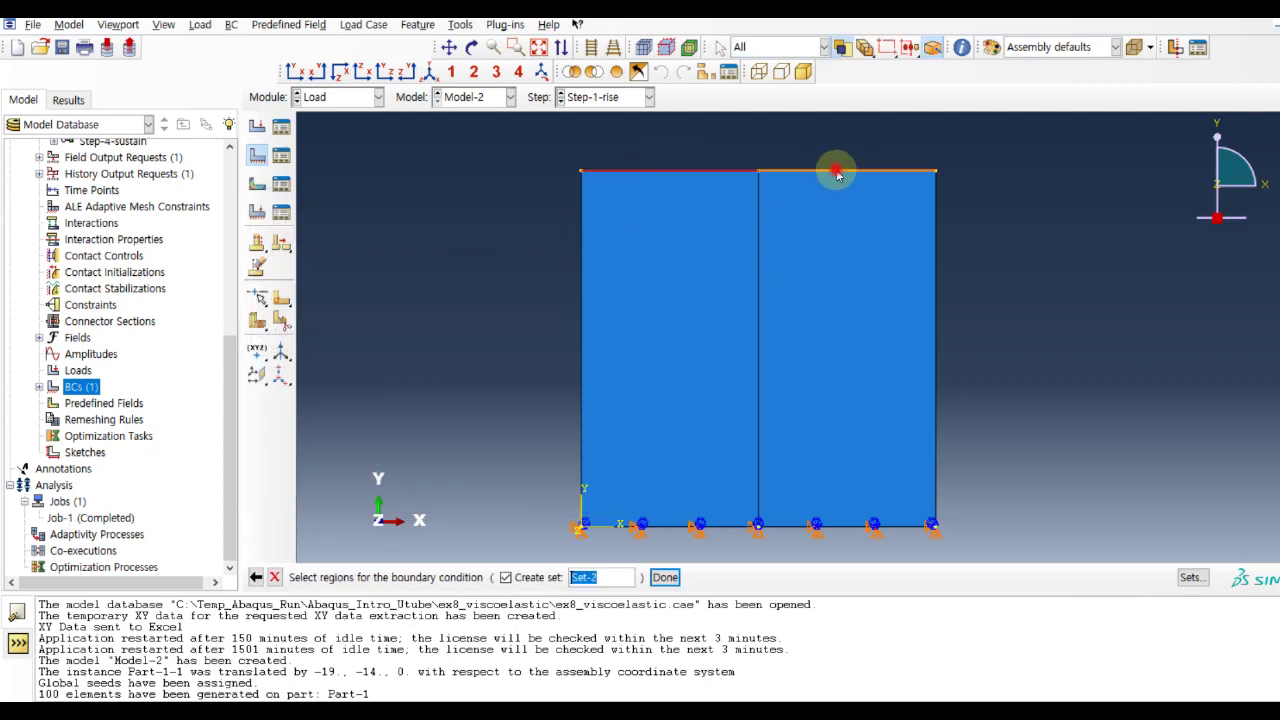
{"action": "left_click", "coordinate": [665, 577]}
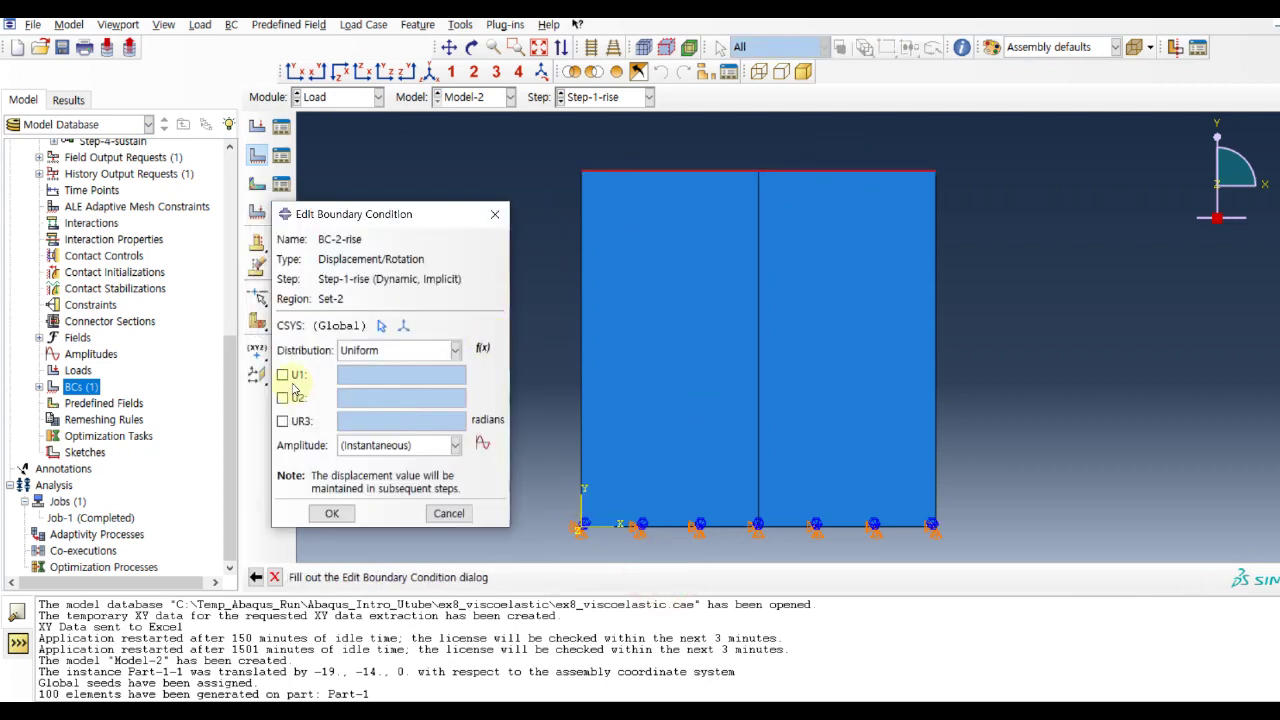
{"action": "left_click", "coordinate": [288, 399]}
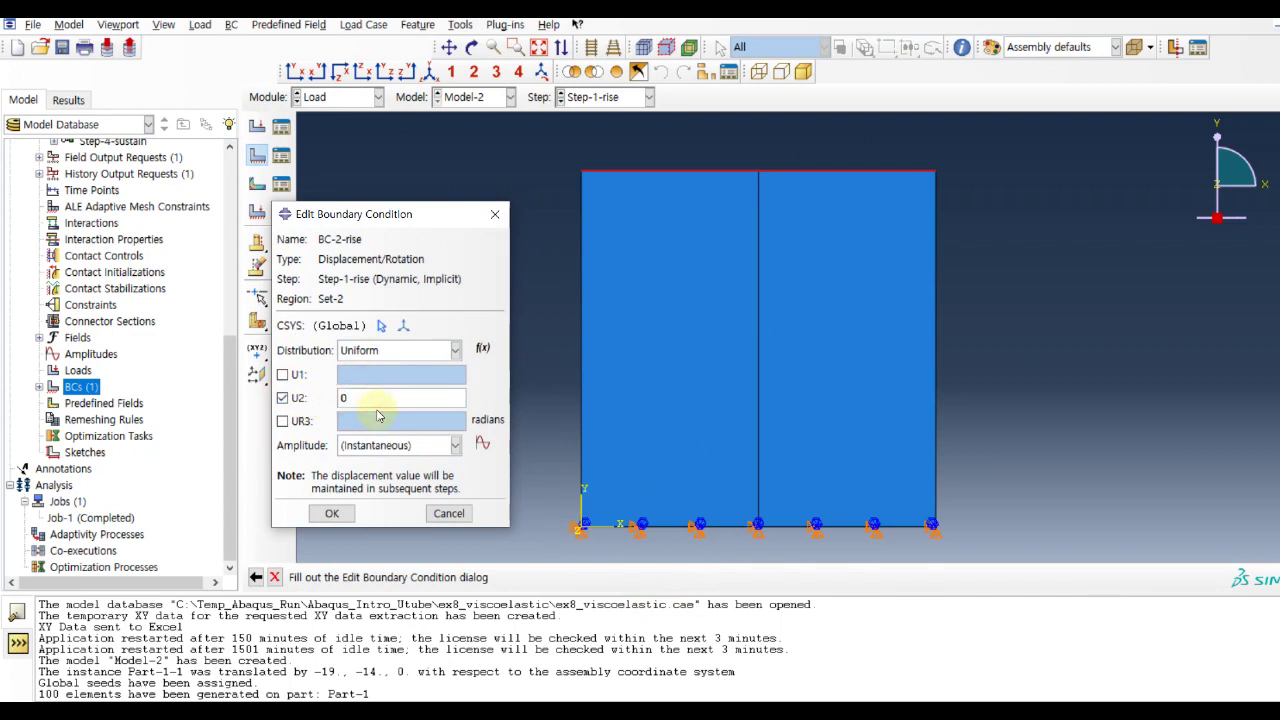
{"action": "type", "text": ".01"}
{"action": "left_click", "coordinate": [332, 515]}
Create a tabular amplitude named Amp-1-rise
{"action": "left_click", "coordinate": [39, 386]}
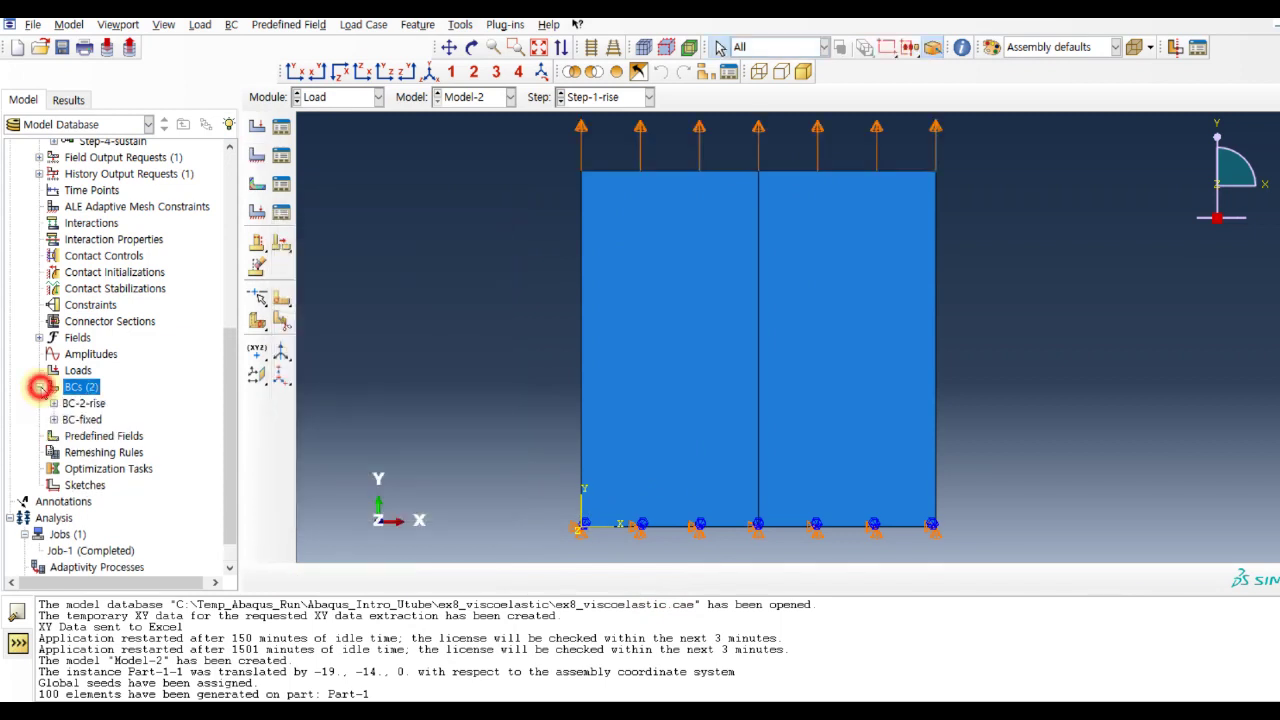
{"action": "double_click", "coordinate": [88, 354]}
{"action": "type", "text": "-rise"}
{"action": "left_click", "coordinate": [43, 385]}
Fill in Amp-1-rise with amplitude 0 at time 0 and 1 at time 5, and save it
{"action": "left_click", "coordinate": [297, 406]}
{"action": "type", "text": "0"}
{"action": "left_click", "coordinate": [297, 423]}
{"action": "type", "text": "5"}
{"action": "left_click", "coordinate": [389, 405]}
{"action": "type", "text": "0"}
{"action": "left_click", "coordinate": [389, 423]}
{"action": "type", "text": "1"}
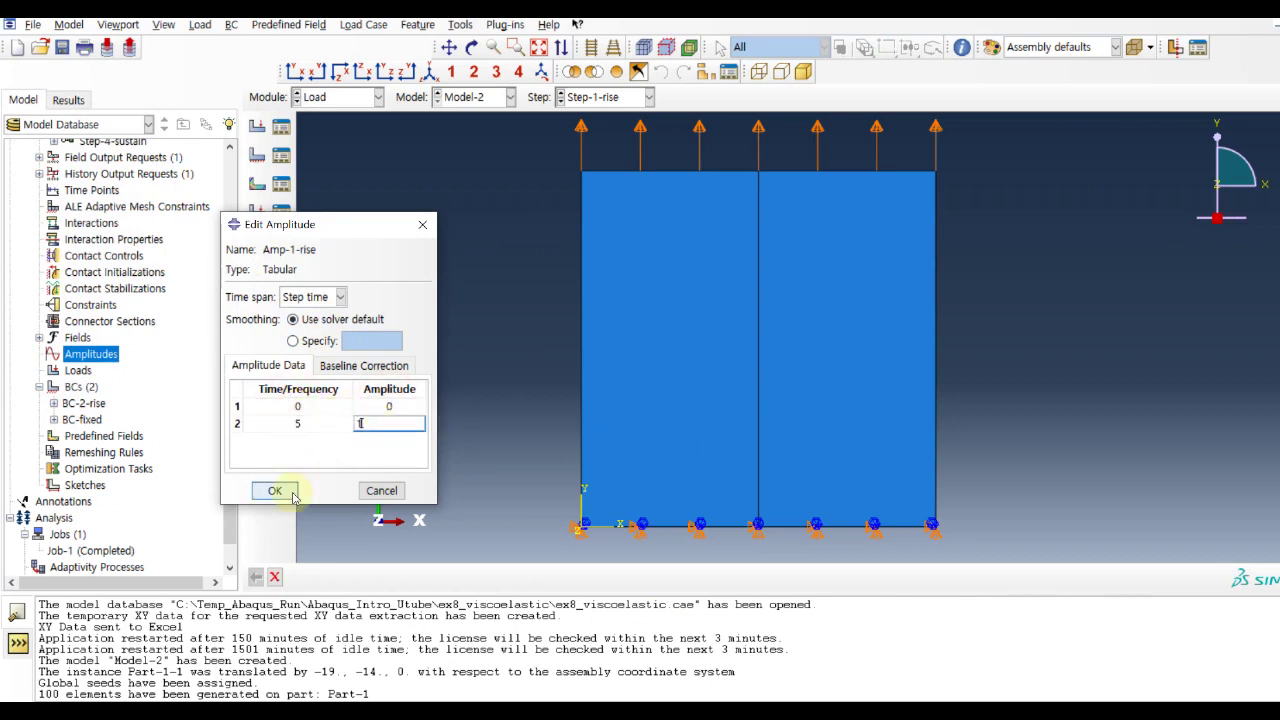
{"action": "left_click", "coordinate": [275, 490]}
Create a tabular amplitude named Amp-2-sustain
{"action": "double_click", "coordinate": [40, 355]}
{"action": "left_click", "coordinate": [97, 116]}
{"action": "type", "text": "-2-sustain"}
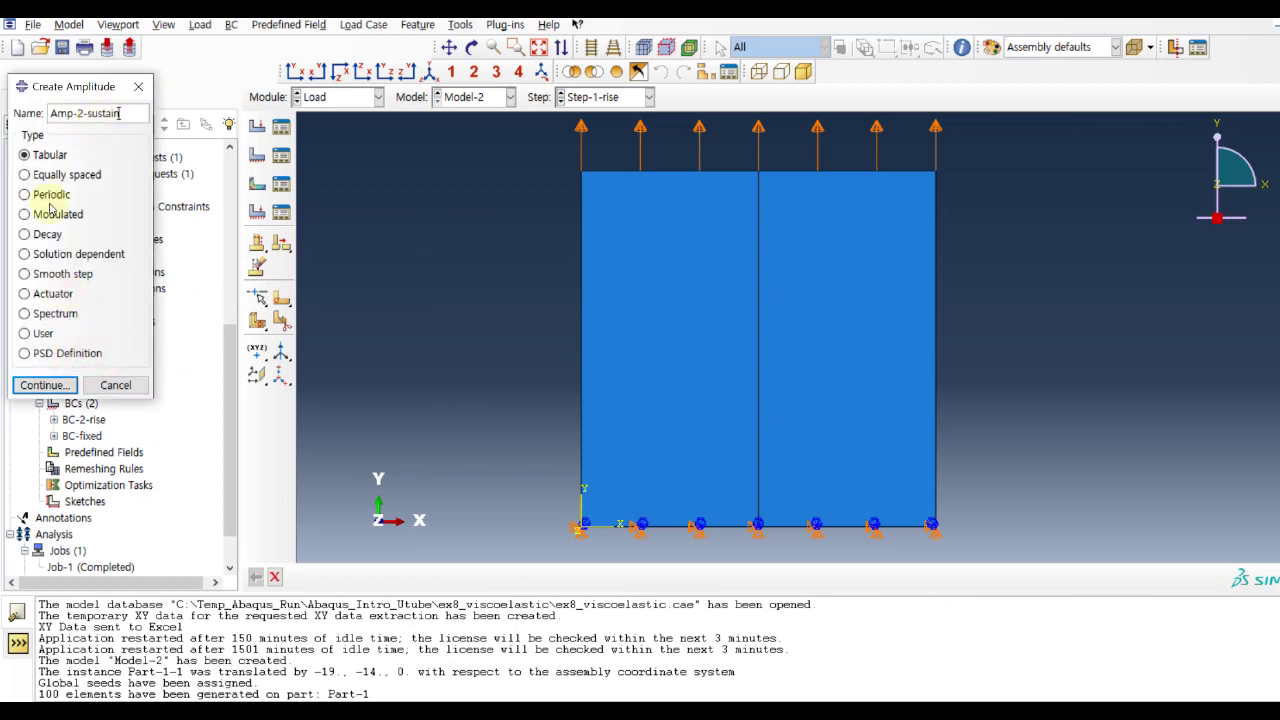
{"action": "left_click", "coordinate": [45, 385]}
Fill in Amp-2-sustain with amplitude 1 at time 0 and 1 at time 50, and save it
{"action": "type", "text": "0"}
{"action": "left_click", "coordinate": [276, 424]}
{"action": "type", "text": "50"}
{"action": "left_click", "coordinate": [418, 407]}
{"action": "type", "text": "1"}
{"action": "left_click", "coordinate": [400, 423]}
{"action": "type", "text": "1"}
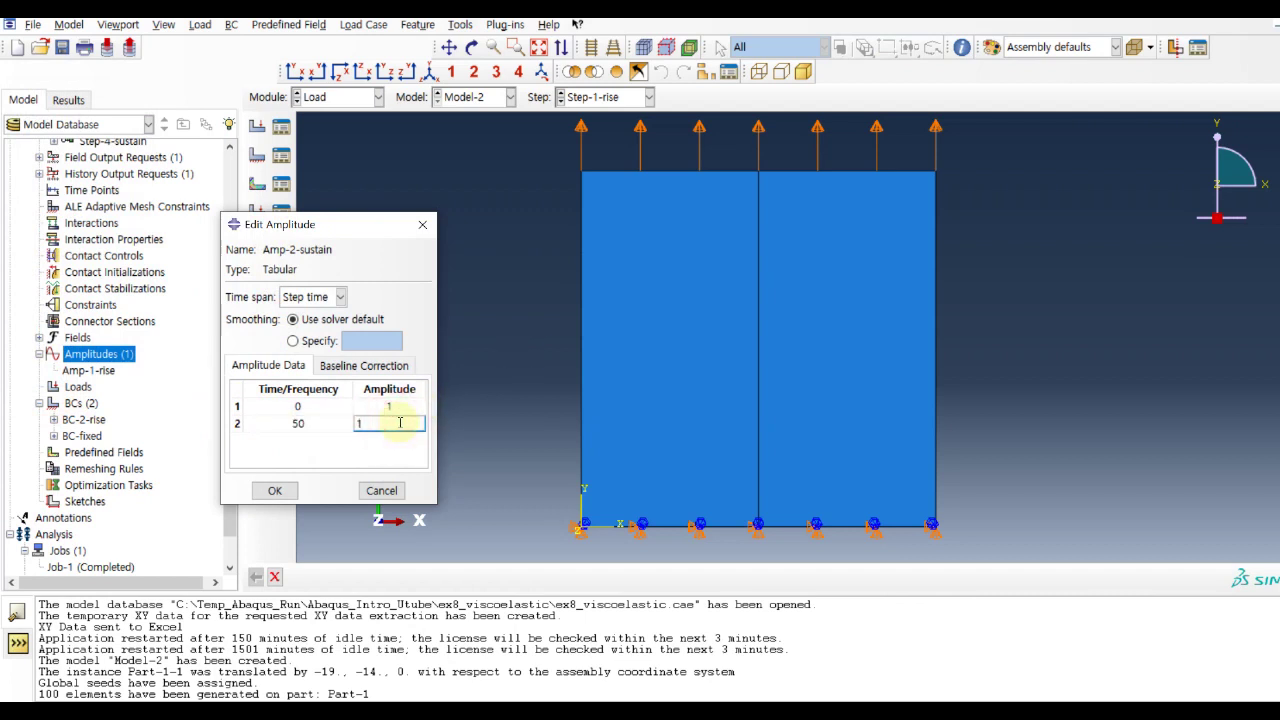
{"action": "left_click", "coordinate": [286, 490]}
Create a tabular amplitude named Amp-3-fall with amplitude 1 at time 0 and 0 at time 5
{"action": "double_click", "coordinate": [112, 354]}
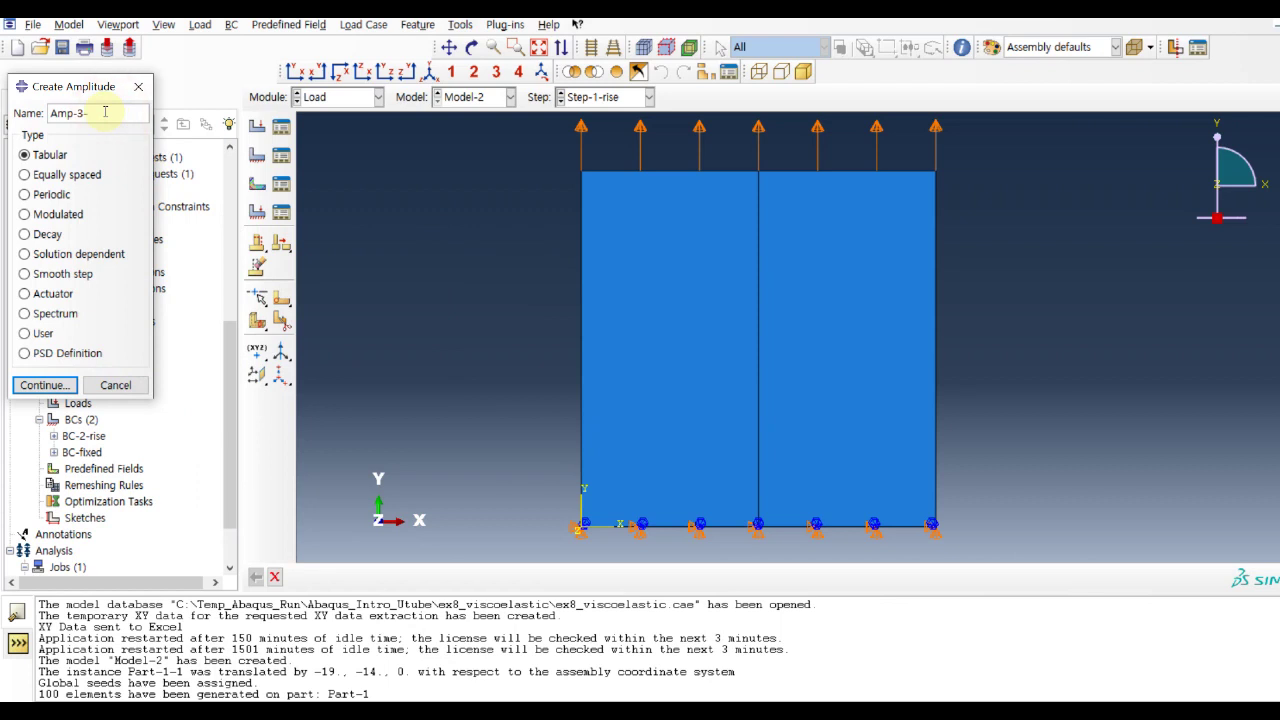
{"action": "left_click", "coordinate": [48, 388]}
{"action": "left_click", "coordinate": [287, 407]}
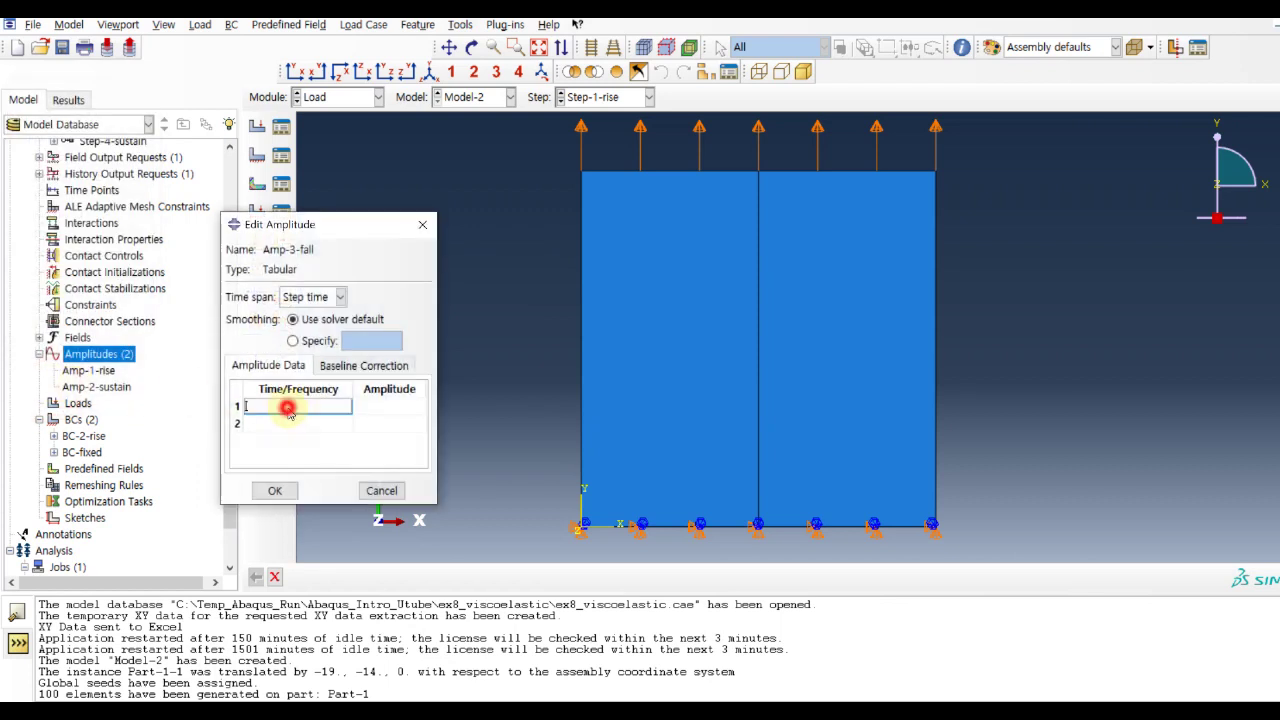
{"action": "type", "text": "0"}
{"action": "left_click", "coordinate": [274, 423]}
{"action": "type", "text": "5"}
{"action": "left_click", "coordinate": [389, 407]}
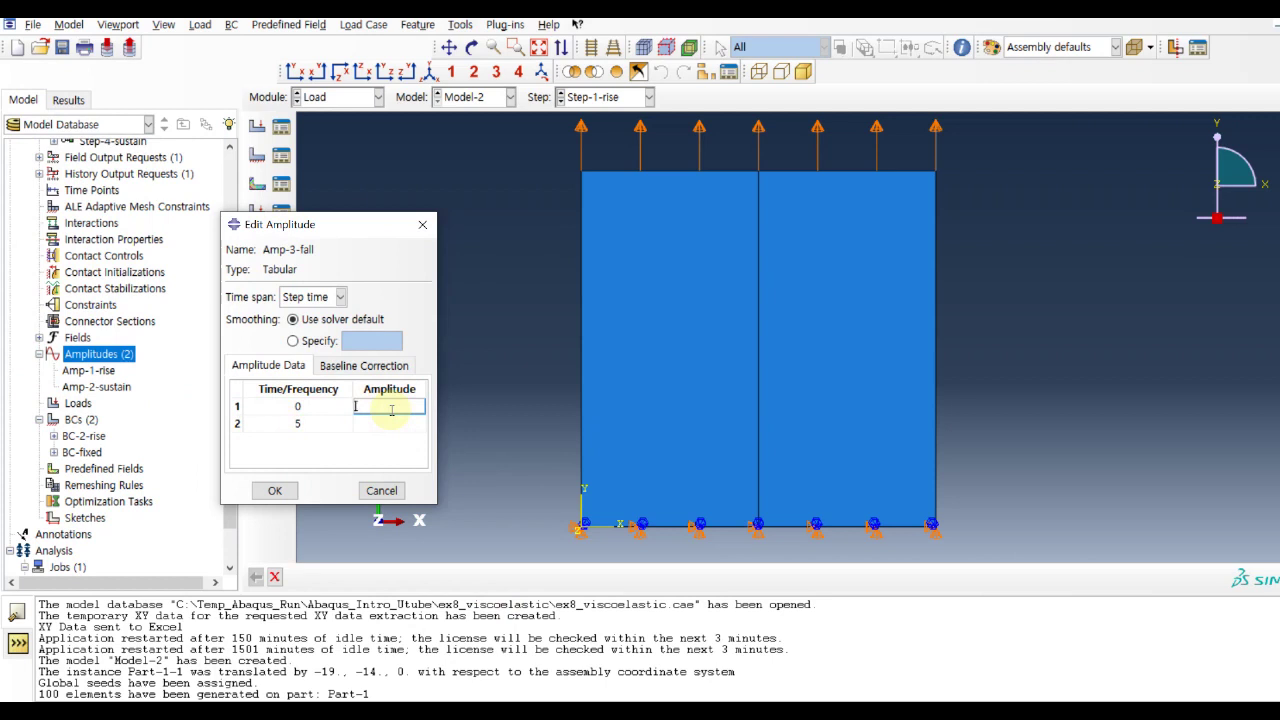
{"action": "left_click", "coordinate": [381, 425]}
{"action": "type", "text": "0"}
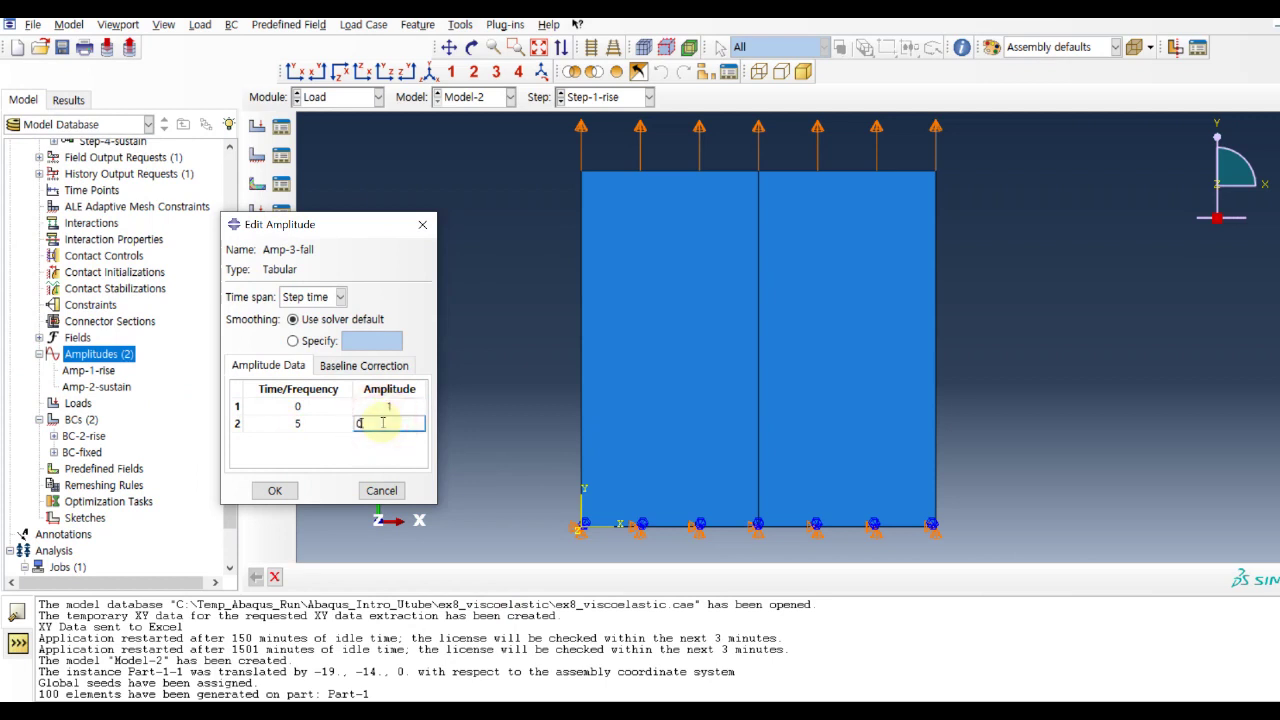
{"action": "left_click", "coordinate": [274, 490]}
Assign the Amp-1-rise amplitude to the BC-2-rise boundary condition
{"action": "double_click", "coordinate": [82, 468]}
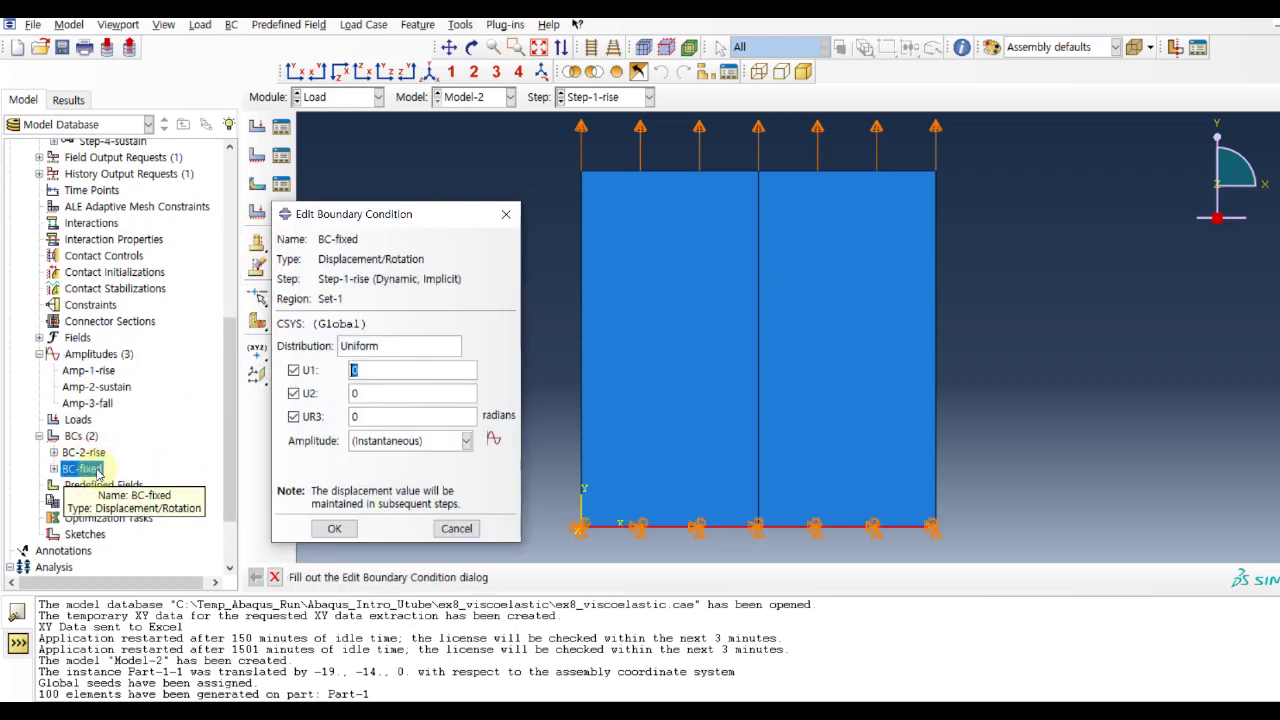
{"action": "left_click", "coordinate": [519, 205]}
{"action": "double_click", "coordinate": [86, 452]}
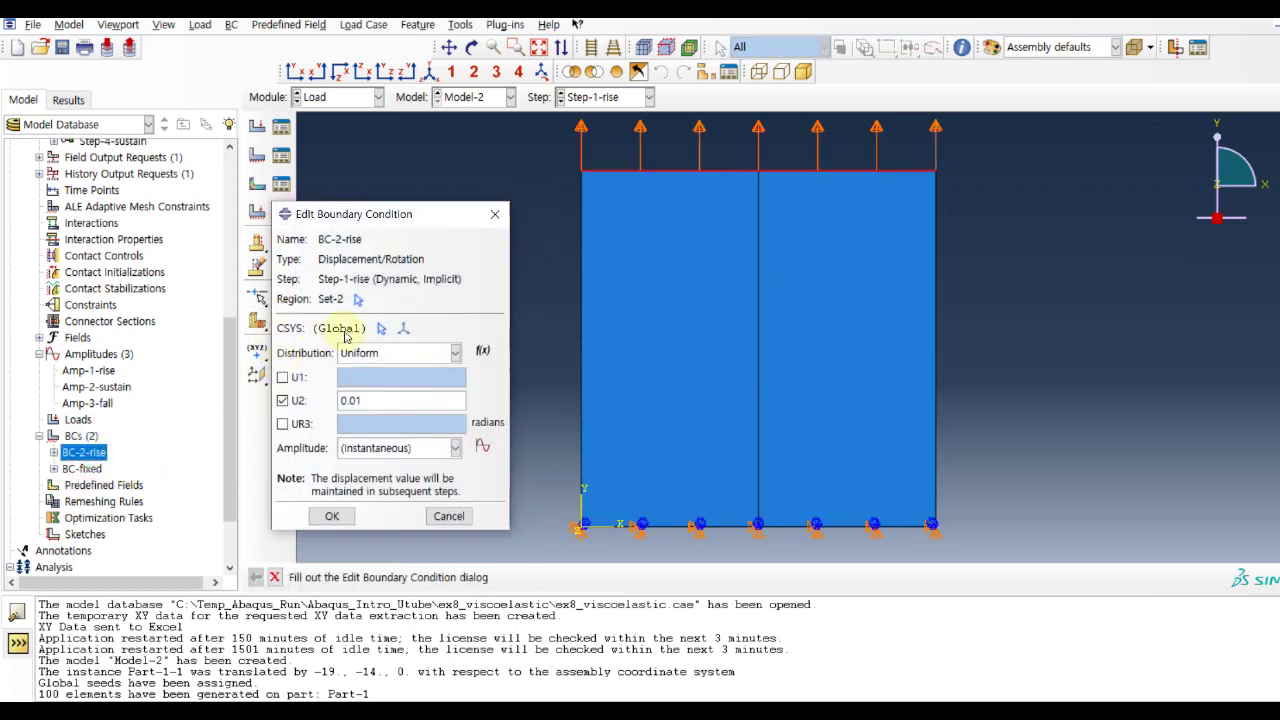
{"action": "left_click", "coordinate": [410, 449]}
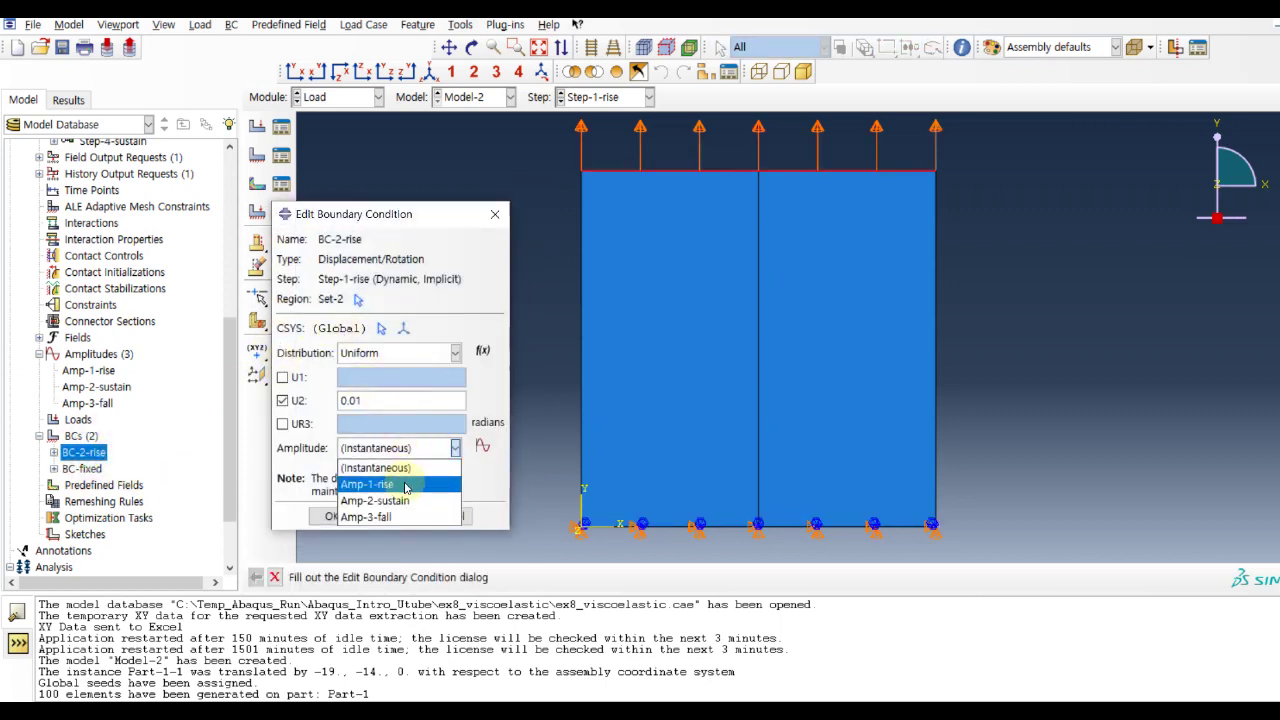
{"action": "left_click", "coordinate": [405, 485]}
{"action": "left_click", "coordinate": [331, 516]}
Create a displacement/rotation boundary condition named BC-3-sustain in Step-2-sustain, applied to Set-2
{"action": "double_click", "coordinate": [80, 436]}
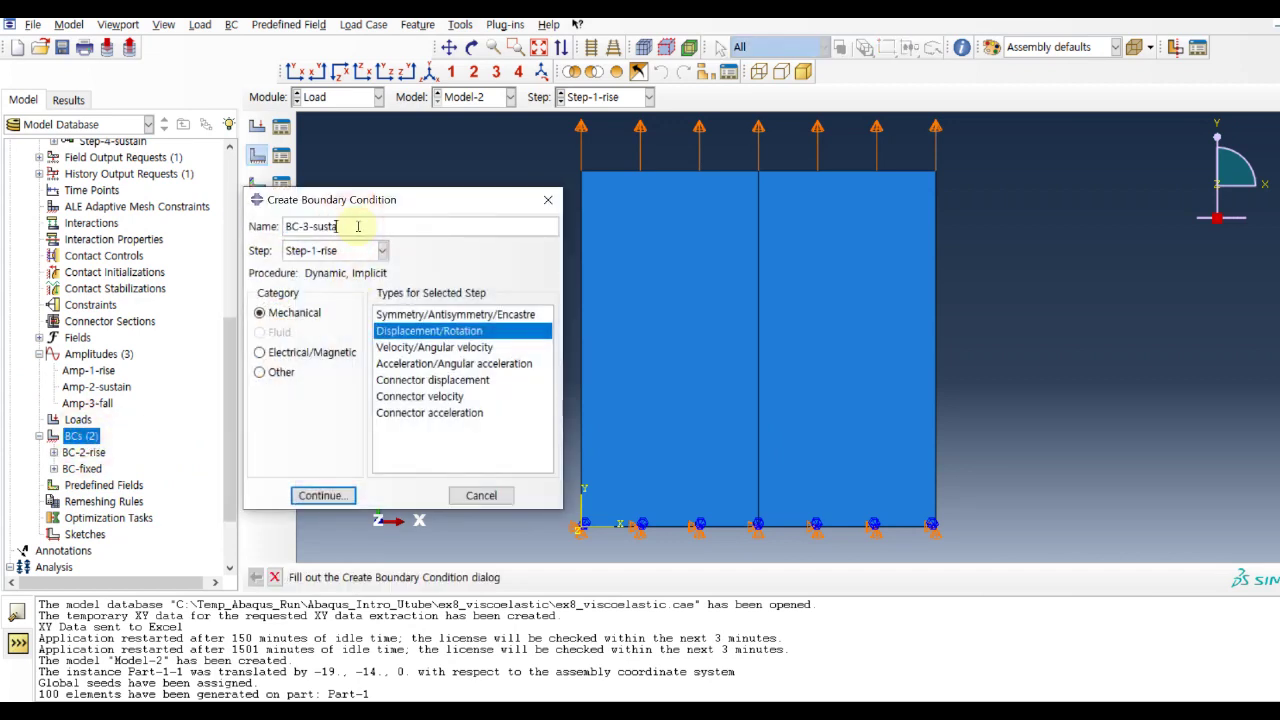
{"action": "left_click", "coordinate": [335, 251]}
{"action": "left_click", "coordinate": [330, 299]}
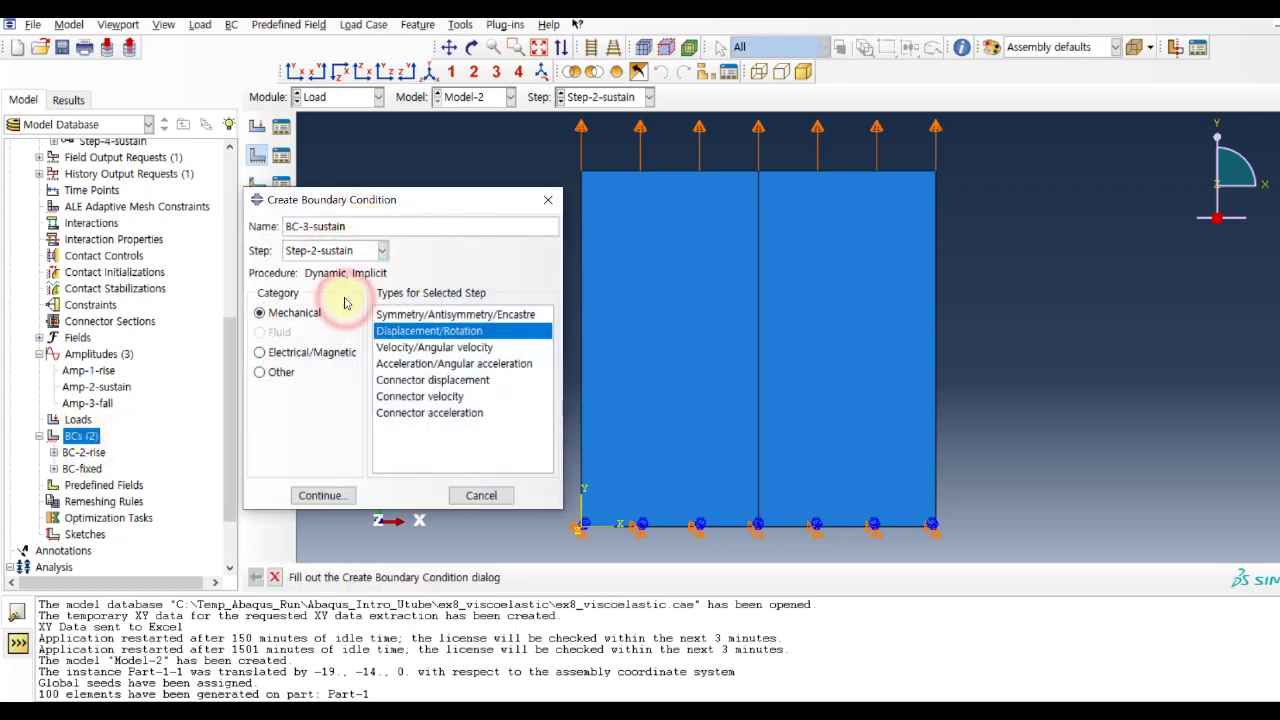
{"action": "left_click", "coordinate": [330, 495]}
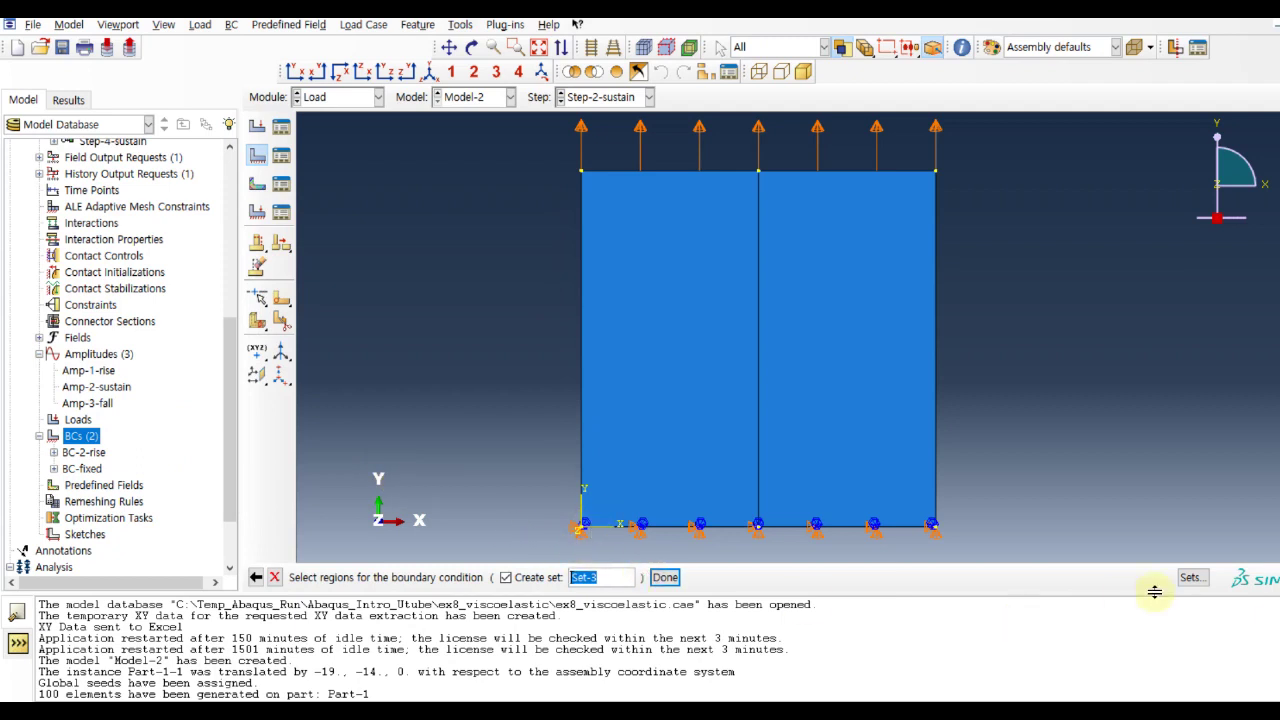
{"action": "left_click", "coordinate": [1190, 577]}
{"action": "left_click", "coordinate": [117, 304]}
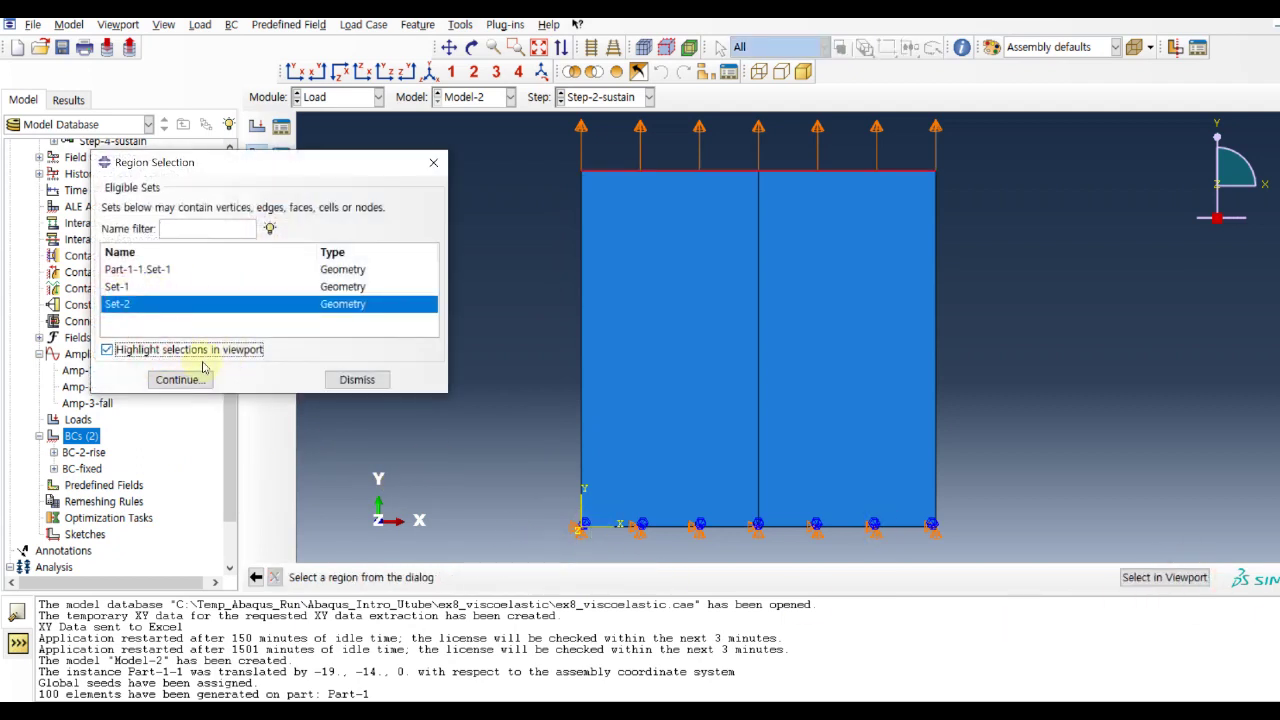
{"action": "left_click", "coordinate": [180, 380]}
Set U2 to 0.01 with the Amp-2-sustain amplitude for BC-3-sustain and save it
{"action": "left_click", "coordinate": [341, 421]}
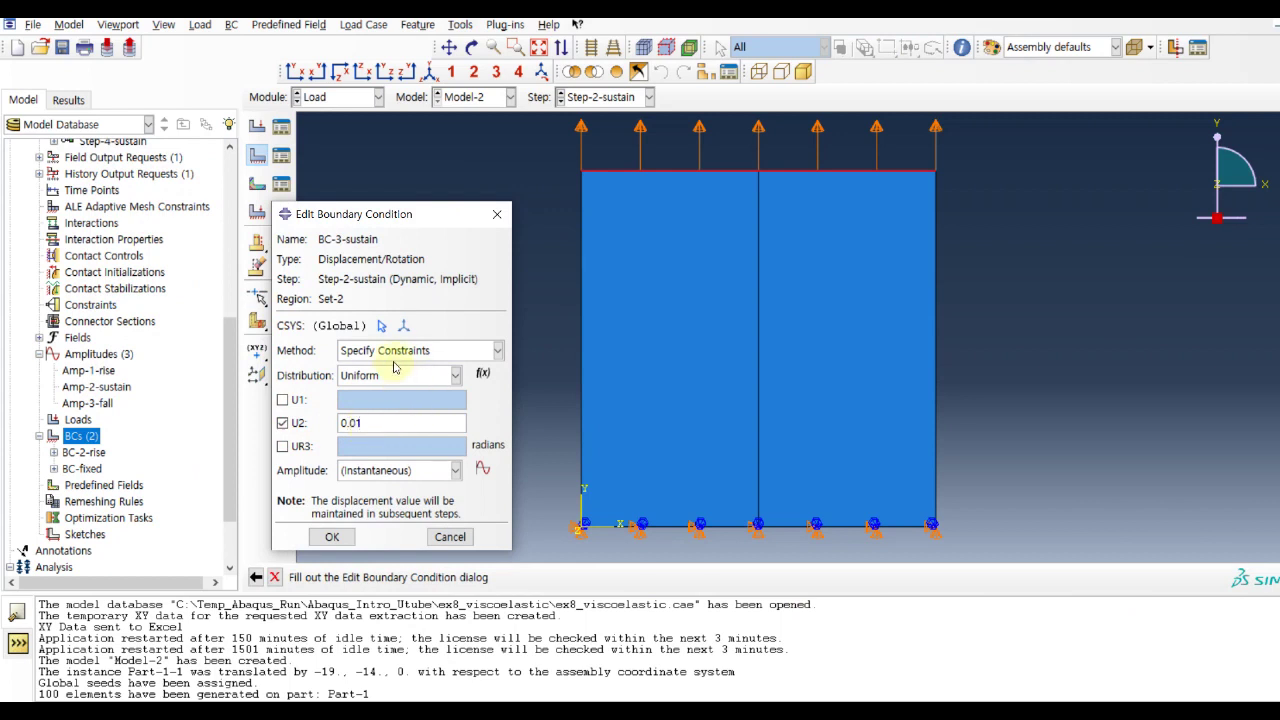
{"action": "left_click", "coordinate": [424, 468]}
{"action": "left_click", "coordinate": [424, 526]}
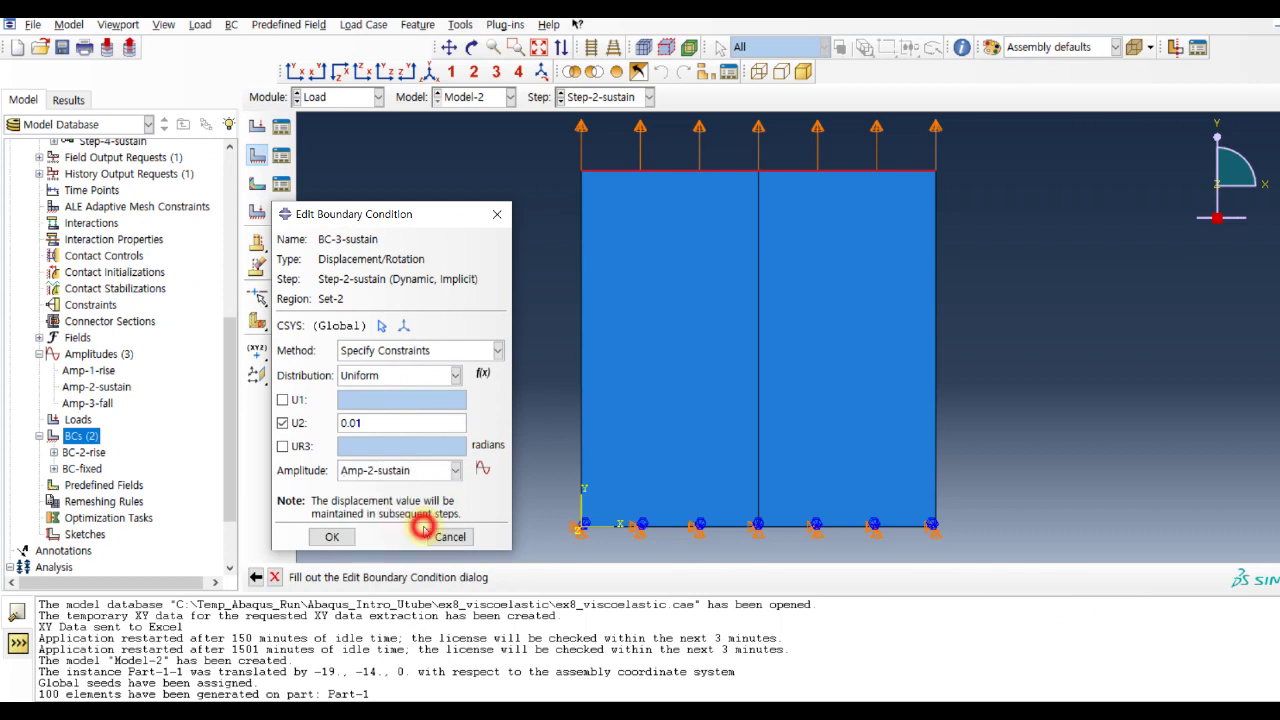
{"action": "left_click", "coordinate": [332, 537]}
Create a displacement/rotation boundary condition named BC-4-fall in Step-3-fall, applied to Set-2
{"action": "left_click", "coordinate": [257, 155]}
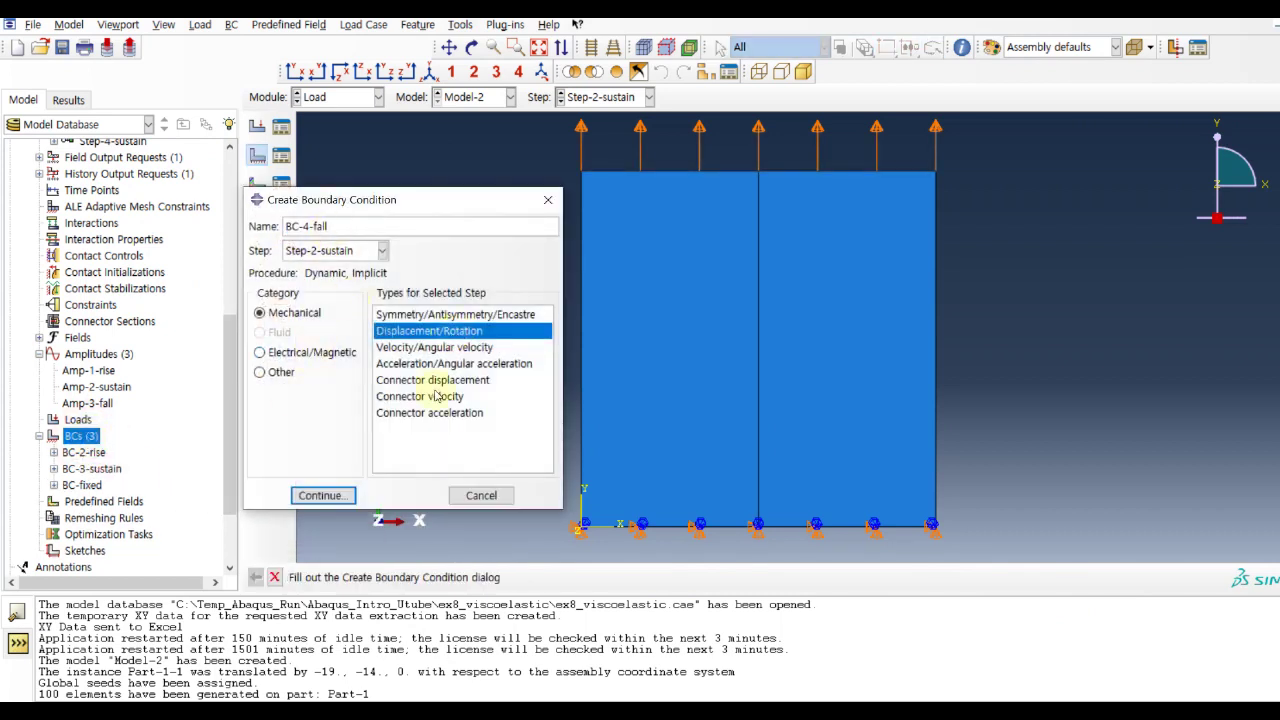
{"action": "left_click", "coordinate": [336, 250]}
{"action": "left_click", "coordinate": [318, 315]}
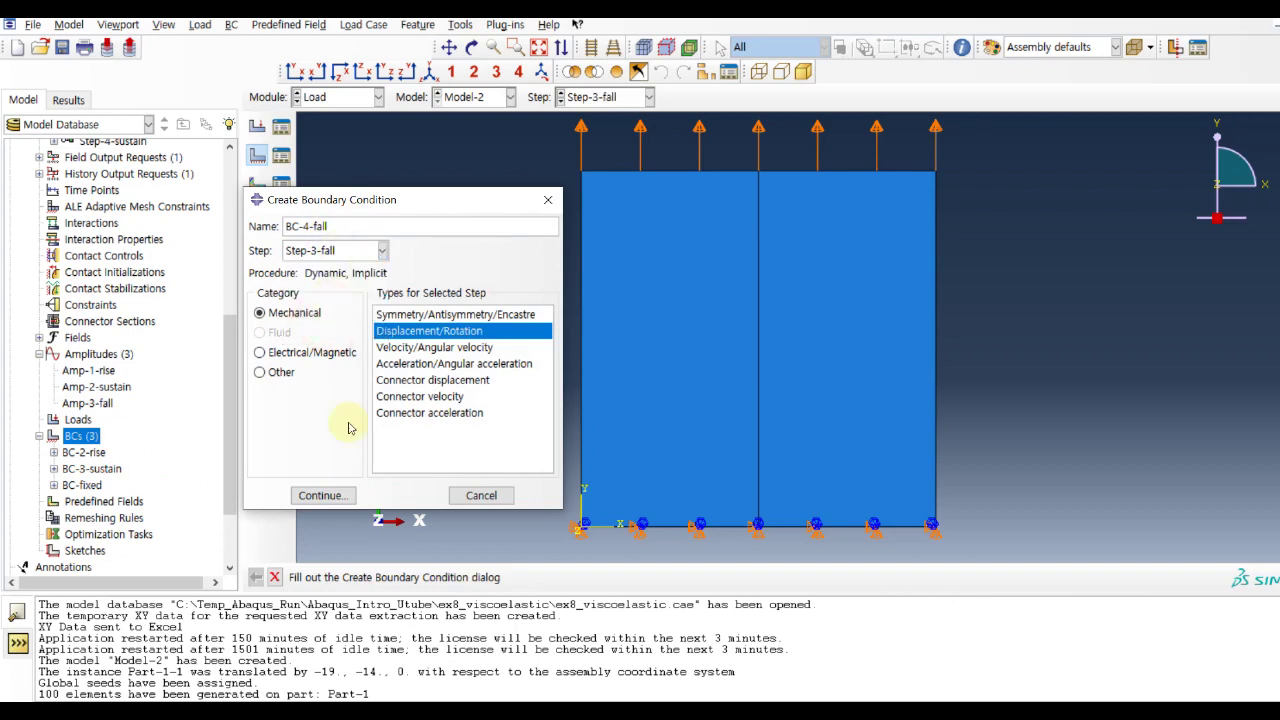
{"action": "left_click", "coordinate": [320, 495]}
{"action": "left_click", "coordinate": [117, 303]}
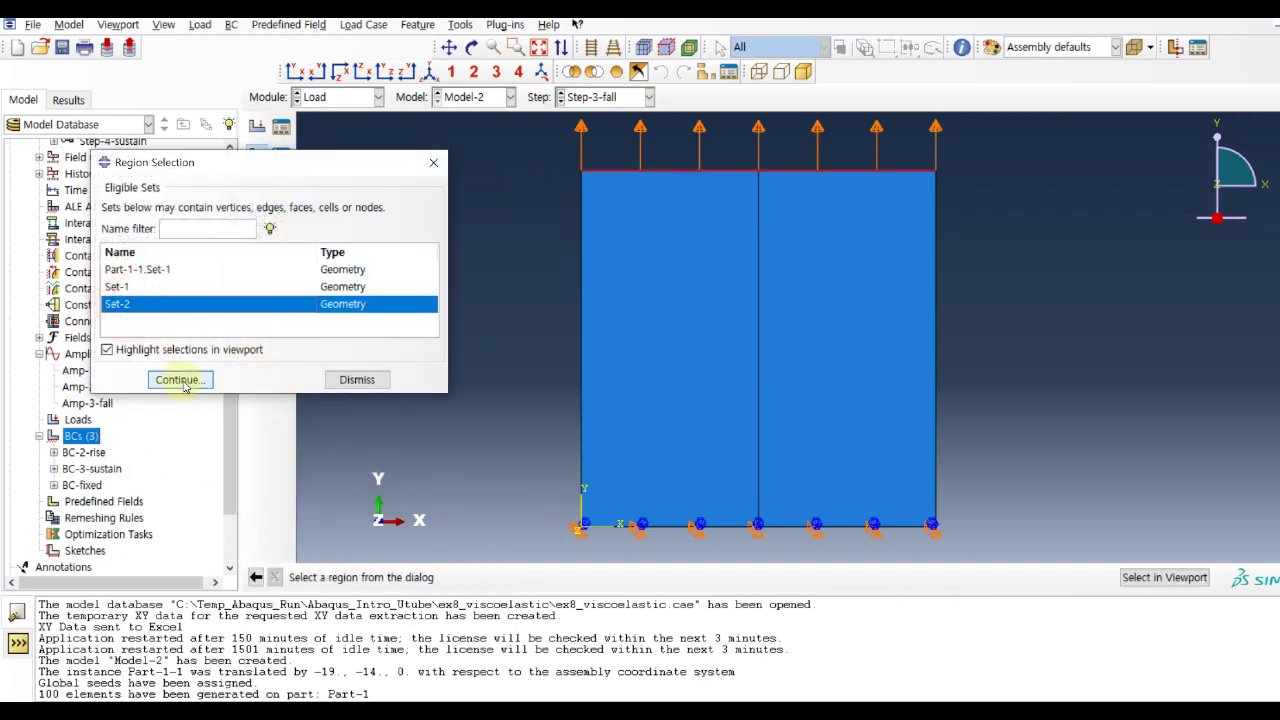
{"action": "left_click", "coordinate": [183, 380]}
Give BC-4-fall a U2 displacement of 0.01 with the Amp-3-fall amplitude and save it
{"action": "left_click", "coordinate": [283, 423]}
{"action": "left_click", "coordinate": [372, 425]}
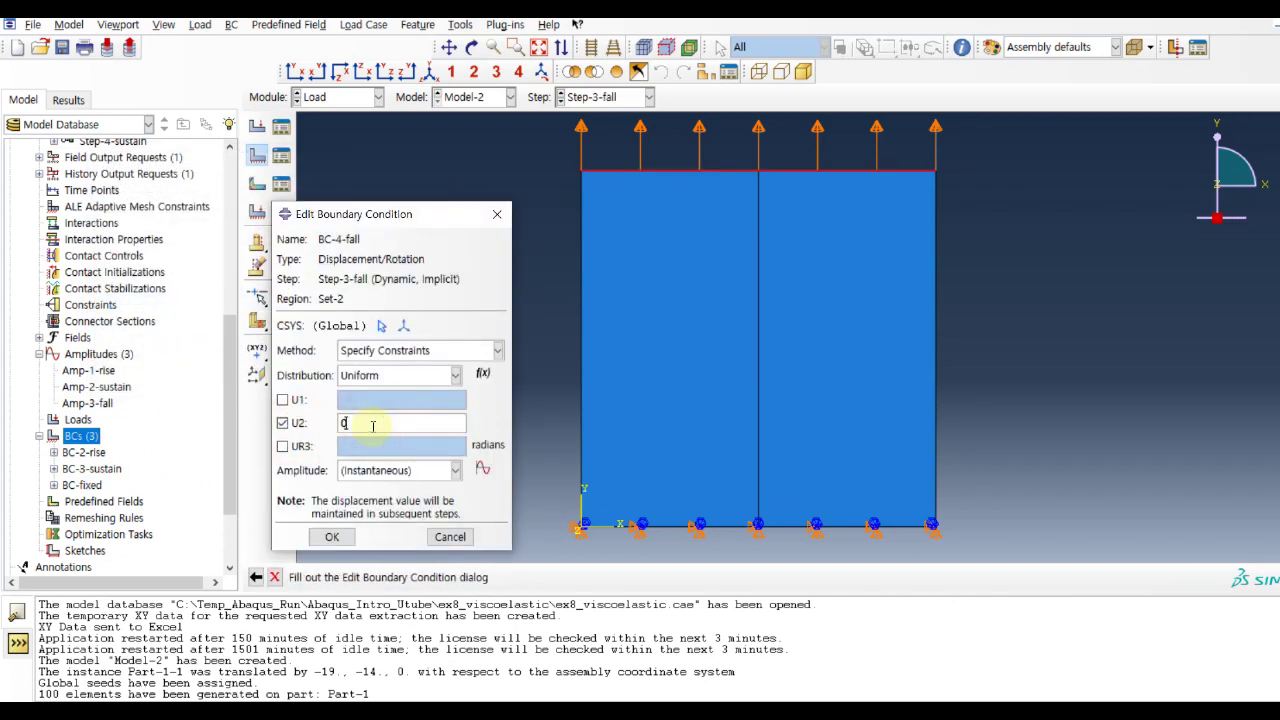
{"action": "left_click", "coordinate": [412, 472]}
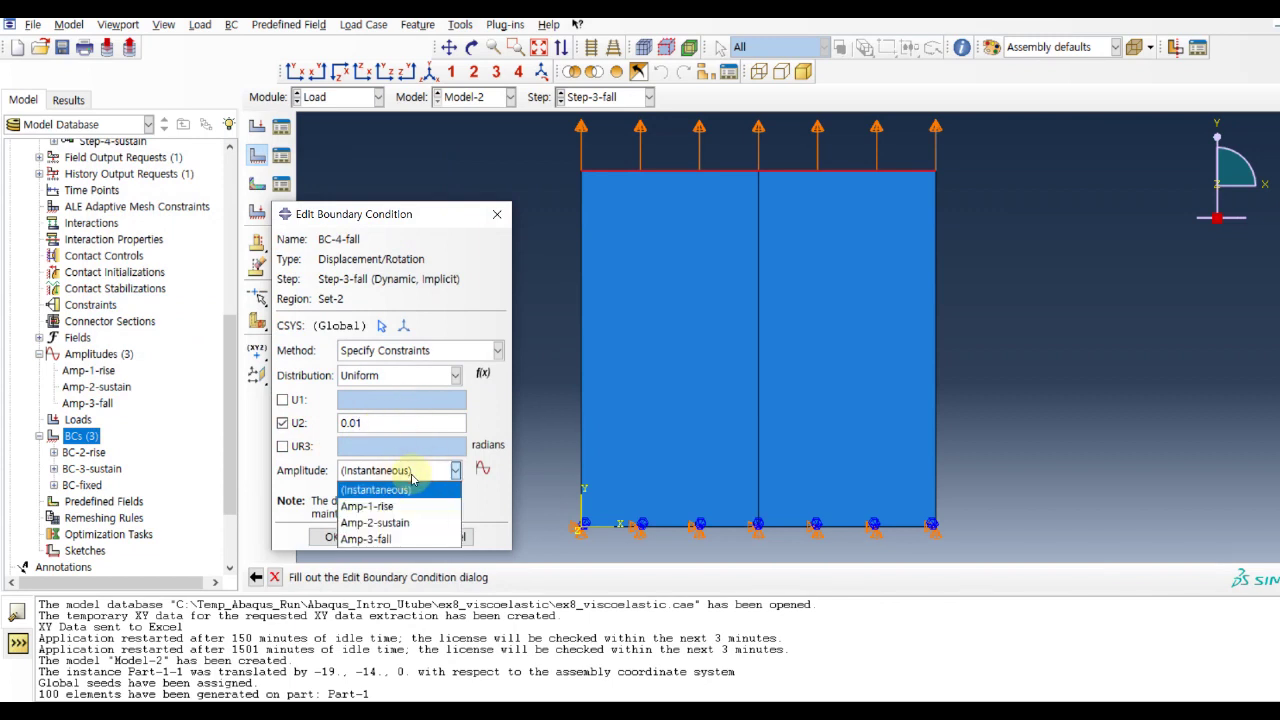
{"action": "left_click", "coordinate": [403, 538]}
{"action": "left_click", "coordinate": [331, 535]}
Create a displacement/rotation boundary condition named BC-5-sustain in Step-4-sustain, applied to Set-2
{"action": "double_click", "coordinate": [92, 440]}
{"action": "left_click", "coordinate": [417, 228]}
{"action": "type", "text": "-"}
{"action": "left_click", "coordinate": [382, 250]}
{"action": "left_click", "coordinate": [318, 333]}
{"action": "left_click", "coordinate": [323, 495]}
{"action": "left_click", "coordinate": [117, 304]}
{"action": "left_click", "coordinate": [180, 379]}
Assign Amp-2-sustain and a U2 displacement of 0.01 to BC-5-sustain and save it
{"action": "left_click", "coordinate": [400, 470]}
{"action": "left_click", "coordinate": [386, 522]}
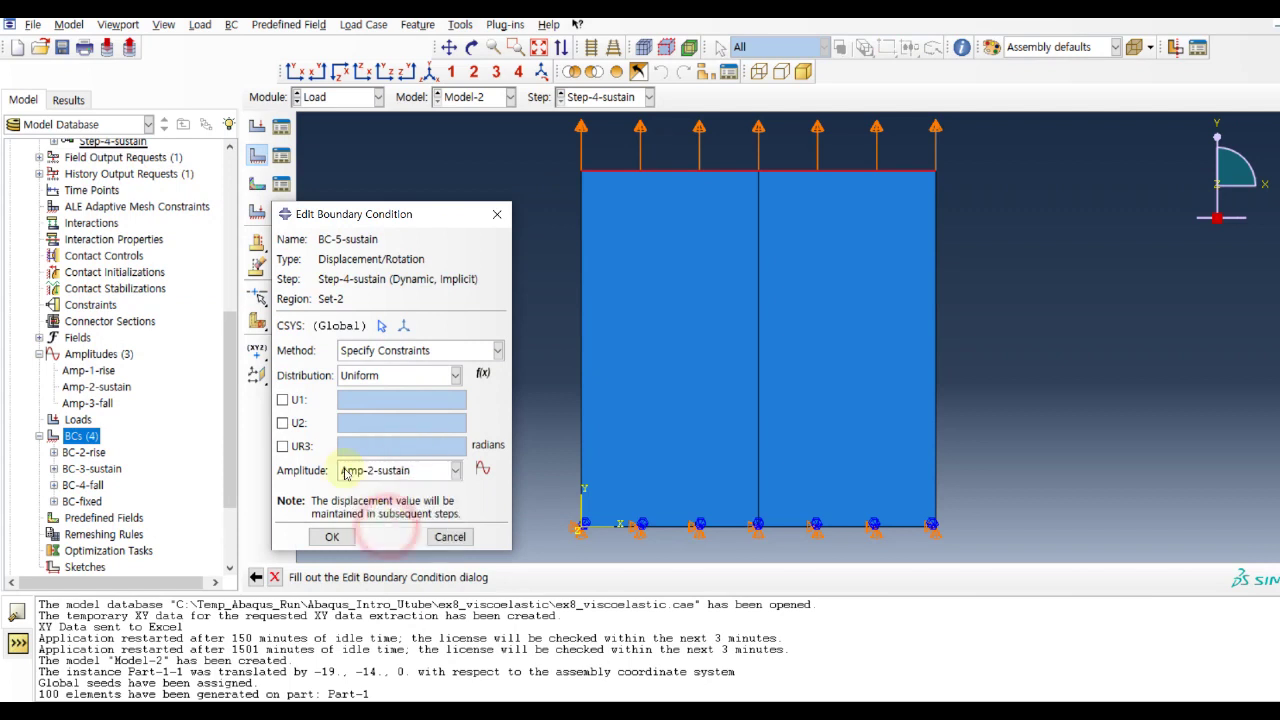
{"action": "left_click", "coordinate": [282, 423]}
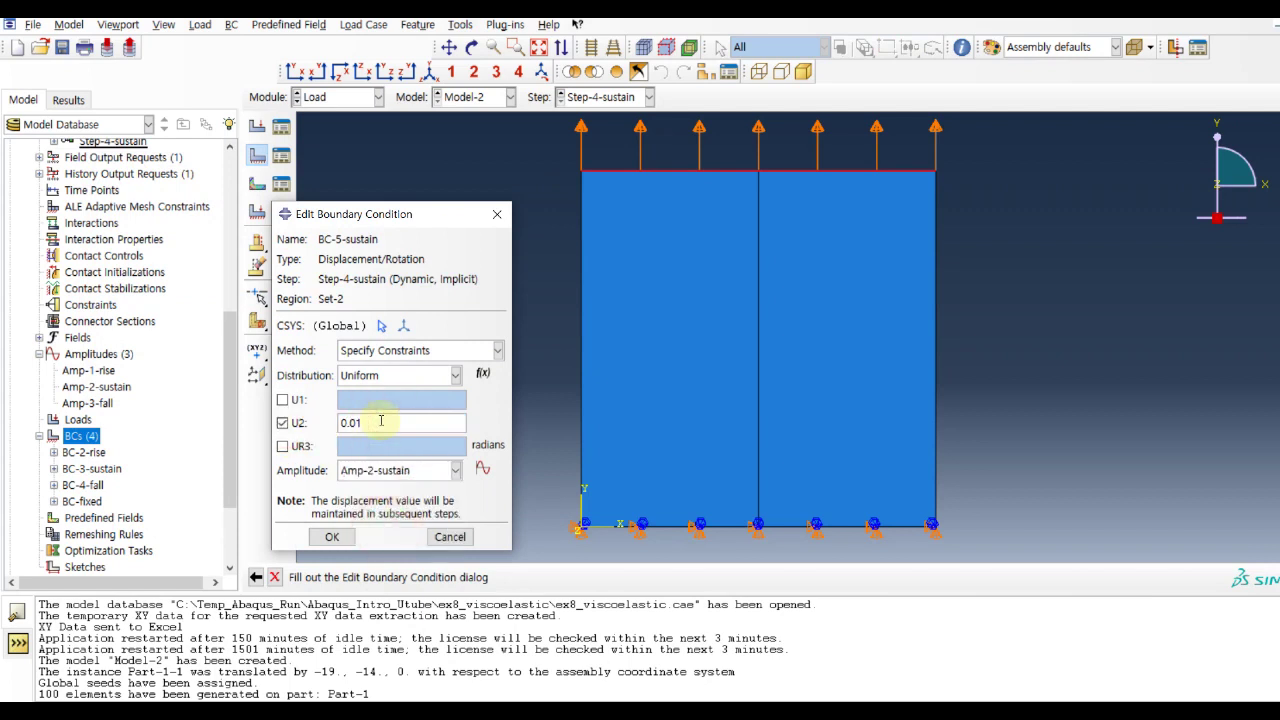
{"action": "left_click", "coordinate": [340, 536]}
Create a full analysis job named Job-2 from Model-2 and submit it
{"action": "left_click_drag", "start_coordinate": [229, 449], "coordinate": [214, 514]}
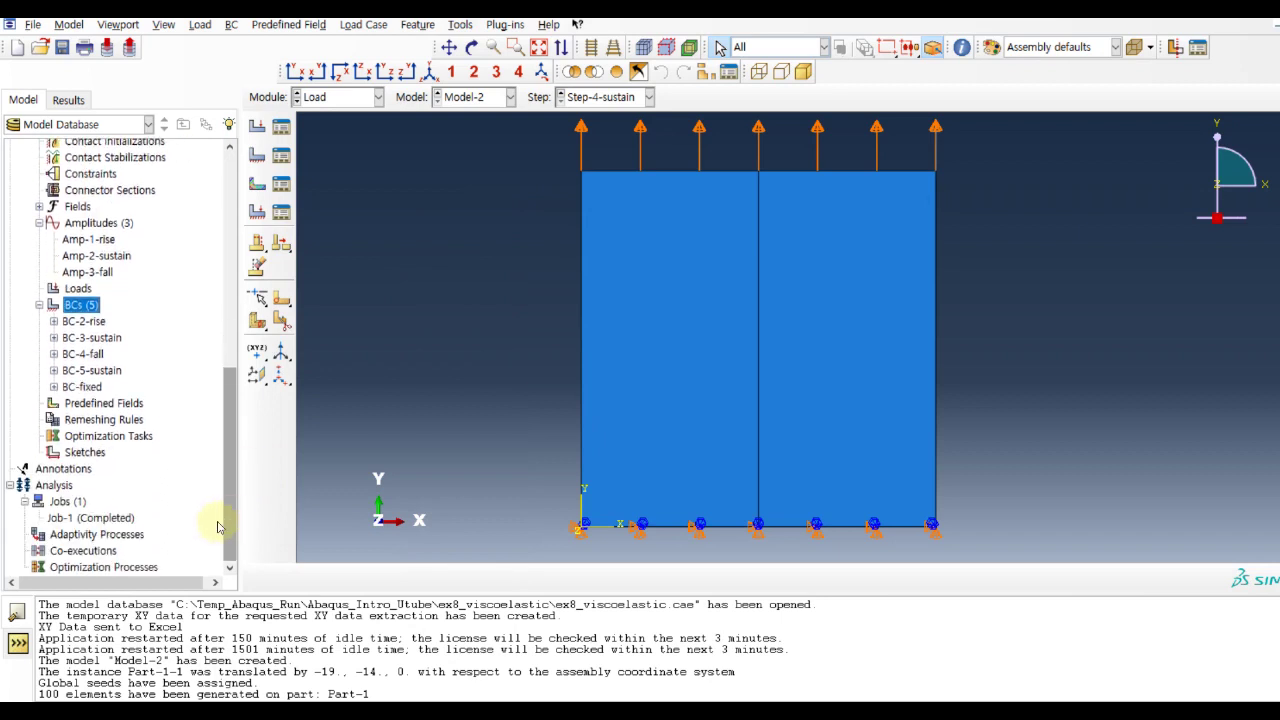
{"action": "double_click", "coordinate": [77, 502]}
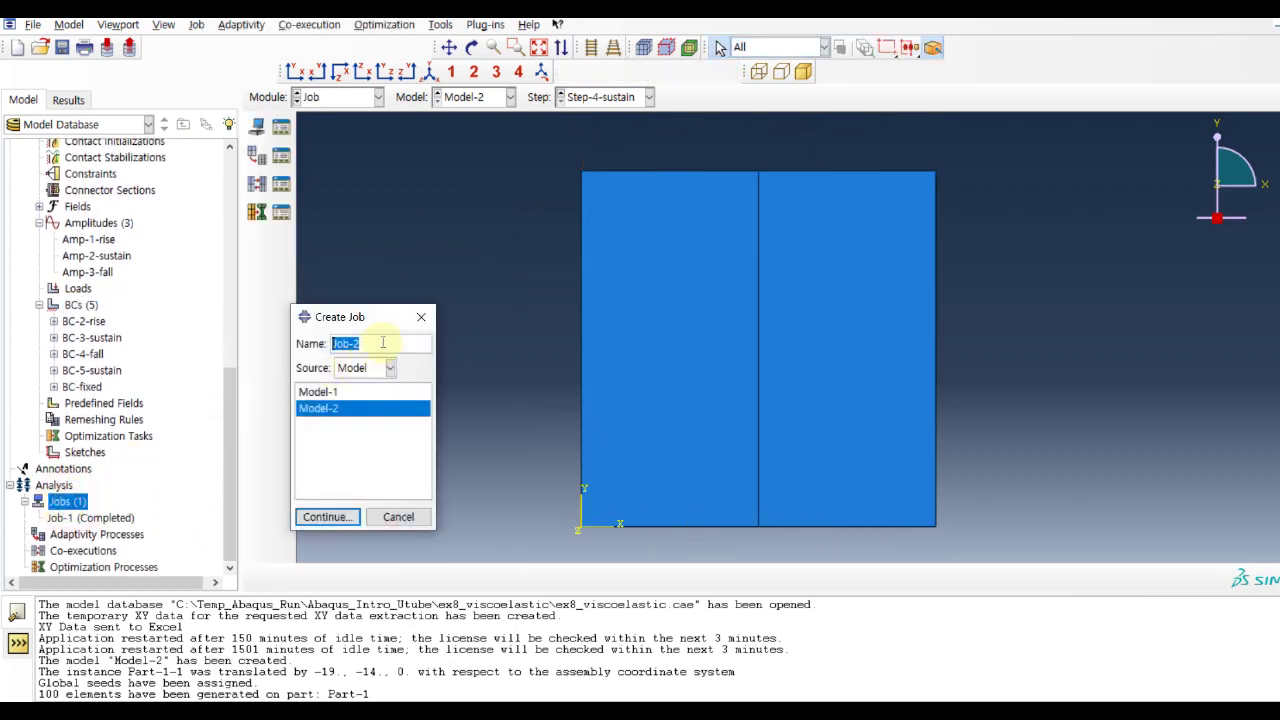
{"action": "left_click", "coordinate": [340, 516]}
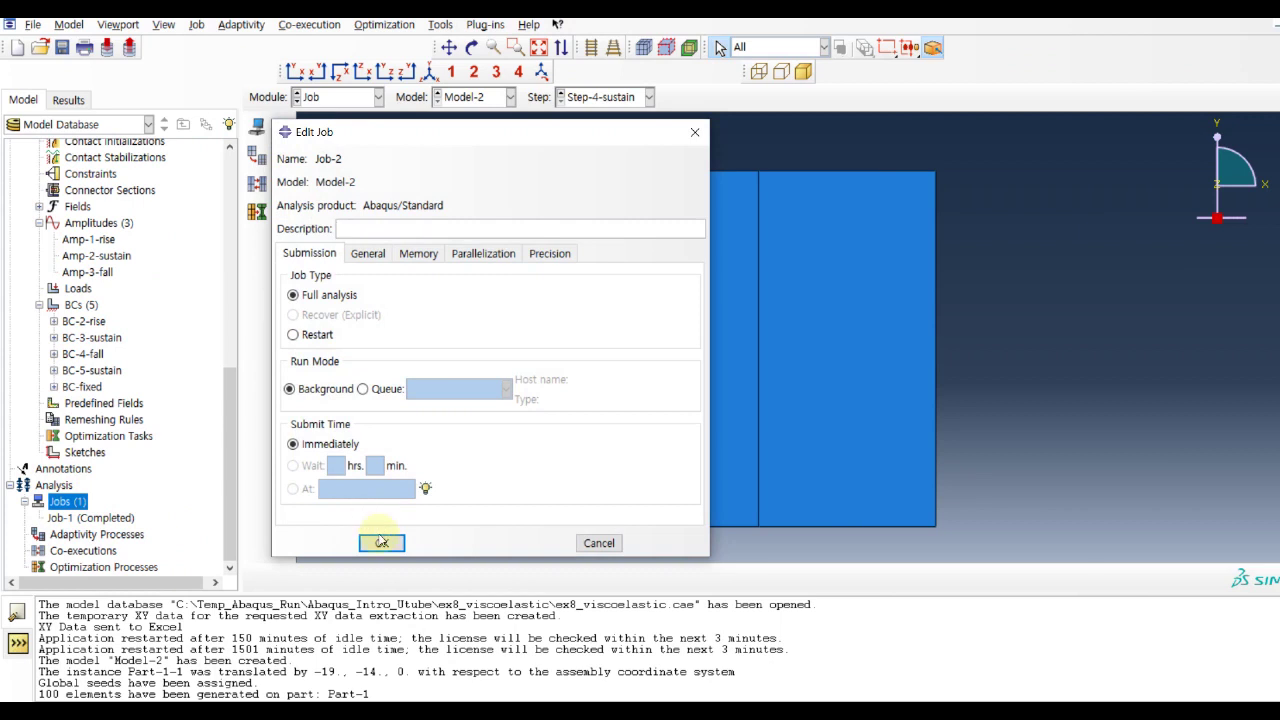
{"action": "left_click", "coordinate": [374, 537]}
{"action": "right_click", "coordinate": [65, 540]}
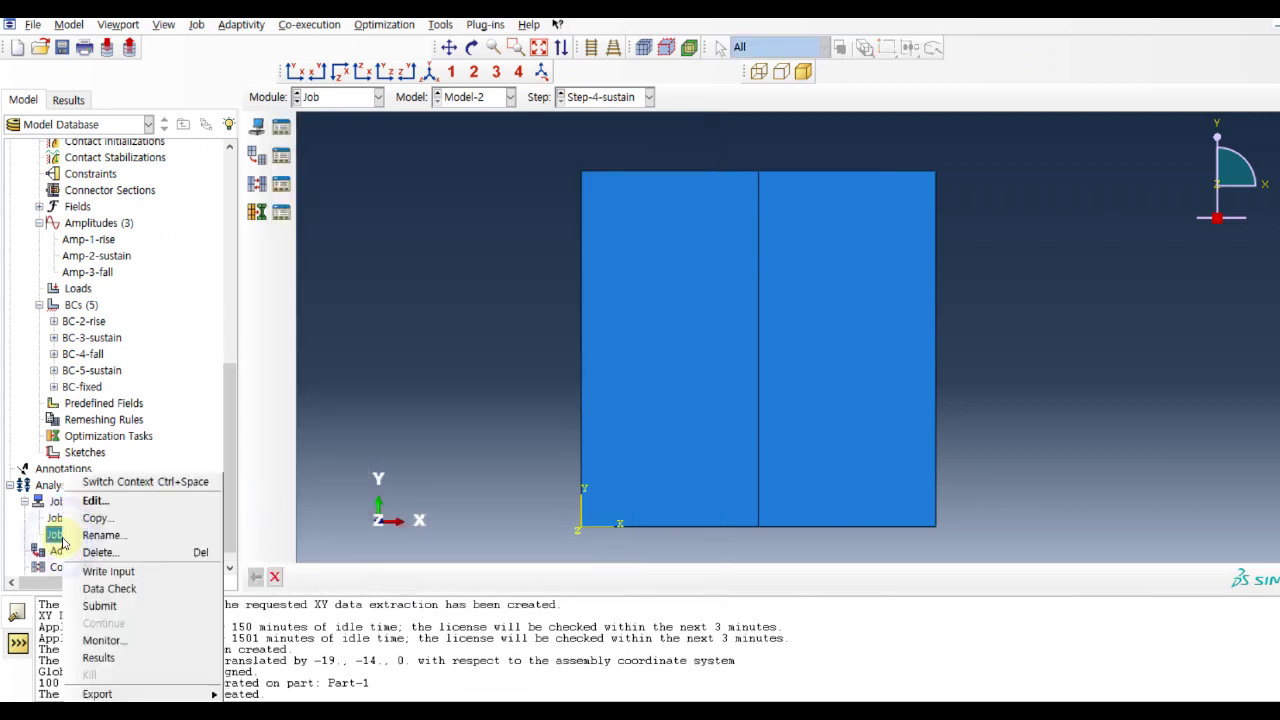
{"action": "left_click", "coordinate": [110, 606]}
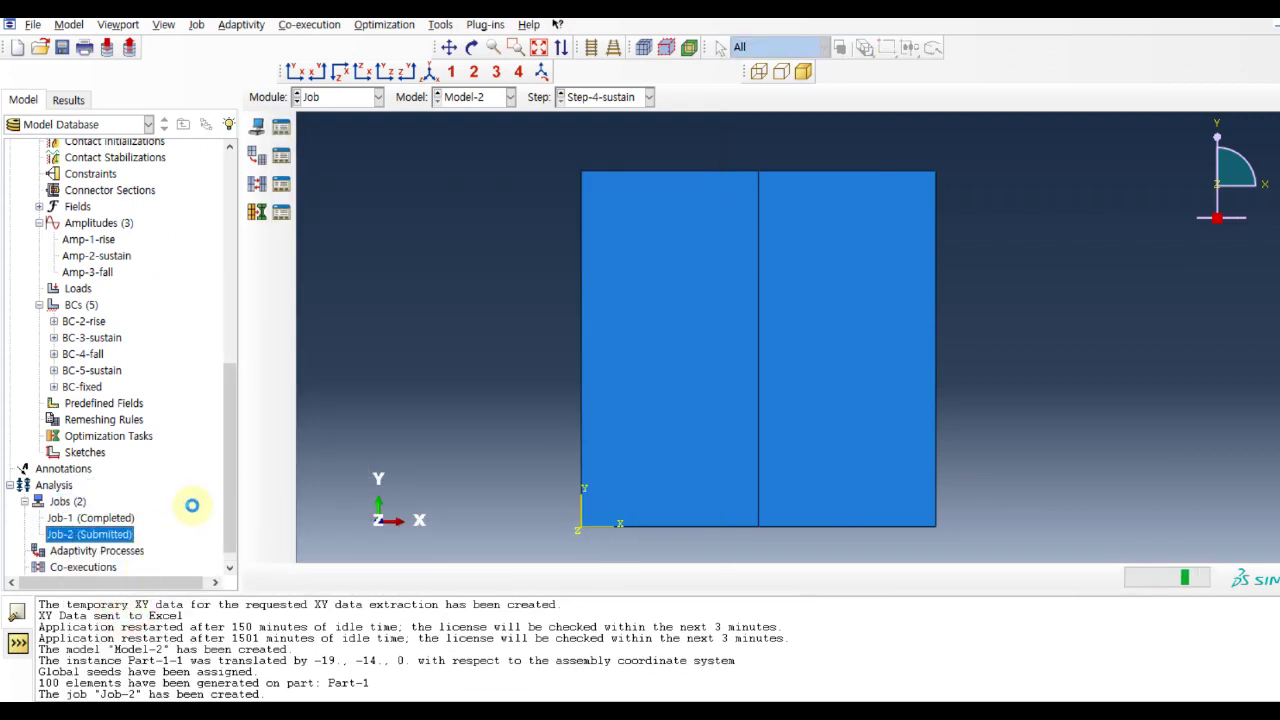
Open the Job-2 results and display the logarithmic strain component LE22 as the contour variable
{"action": "right_click", "coordinate": [105, 530]}
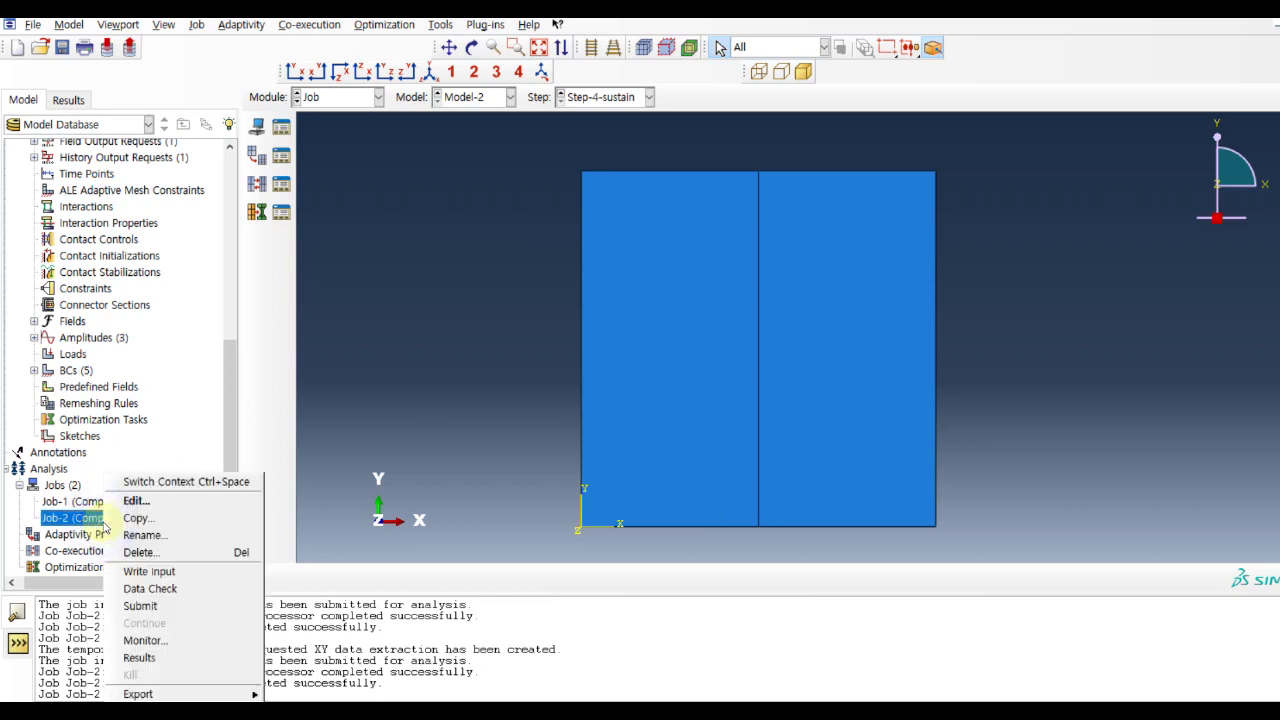
{"action": "left_click", "coordinate": [158, 660]}
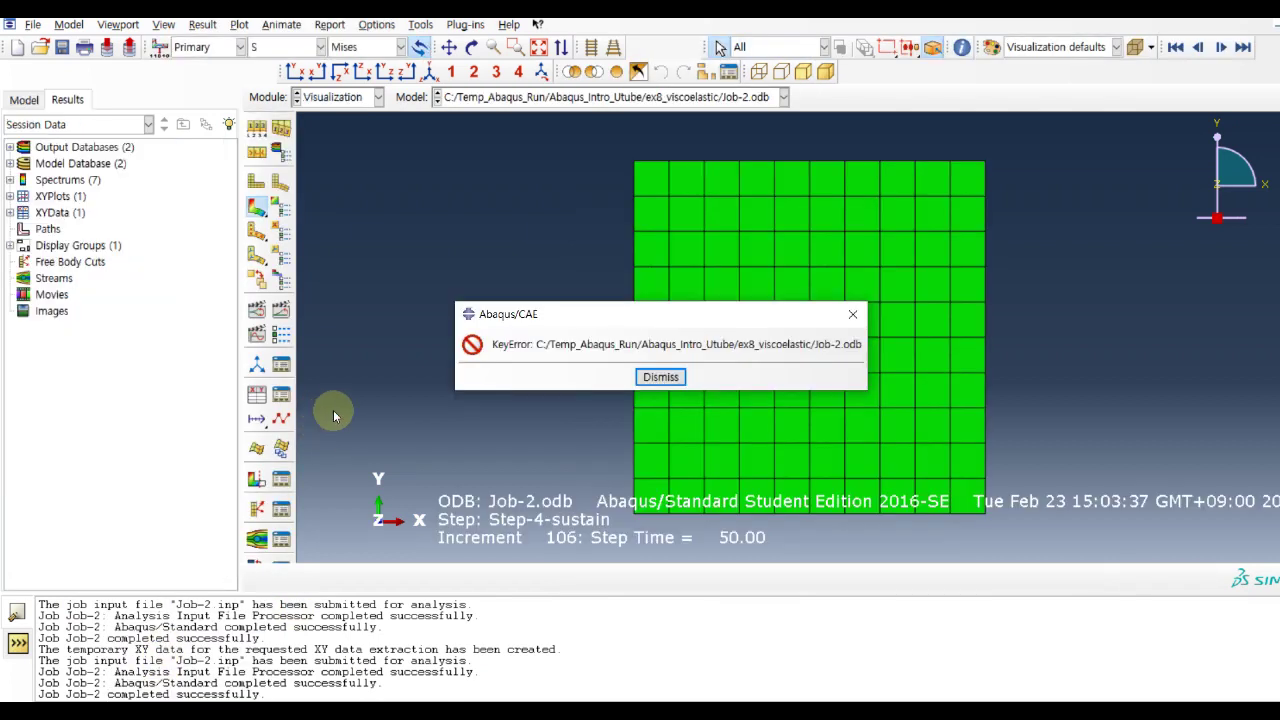
{"action": "left_click", "coordinate": [668, 378]}
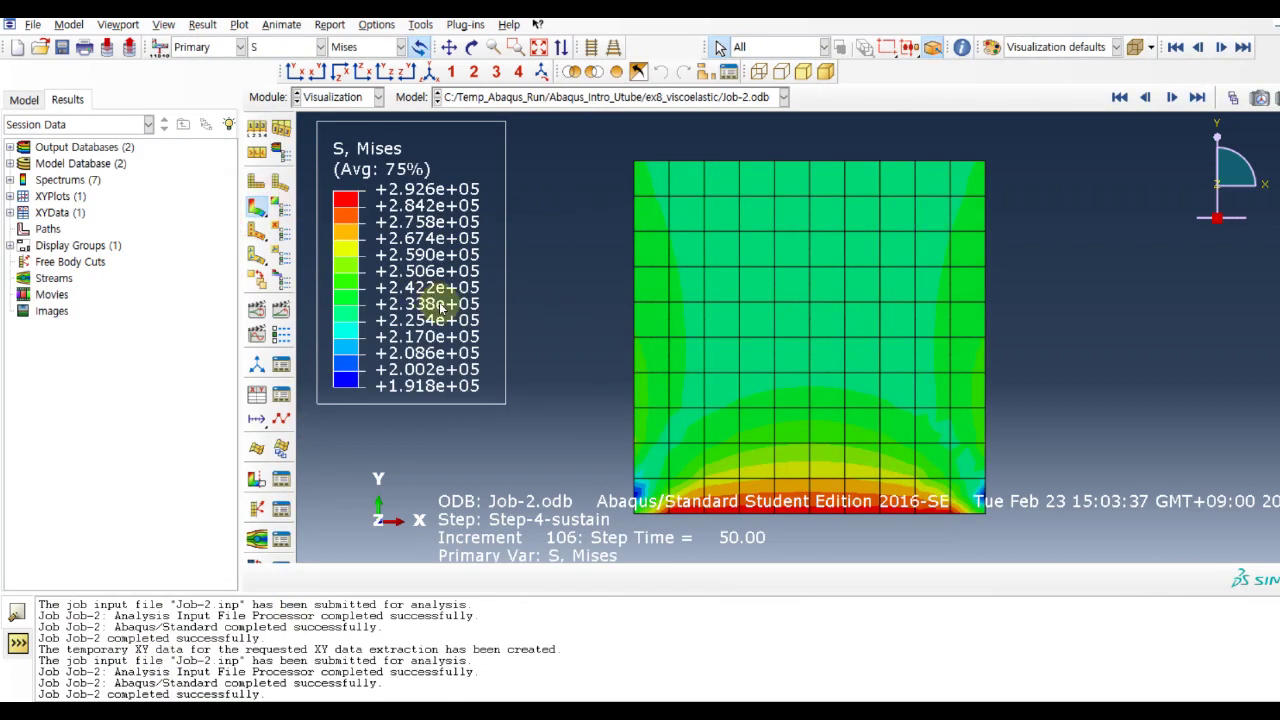
{"action": "left_click", "coordinate": [288, 47]}
{"action": "left_click", "coordinate": [275, 112]}
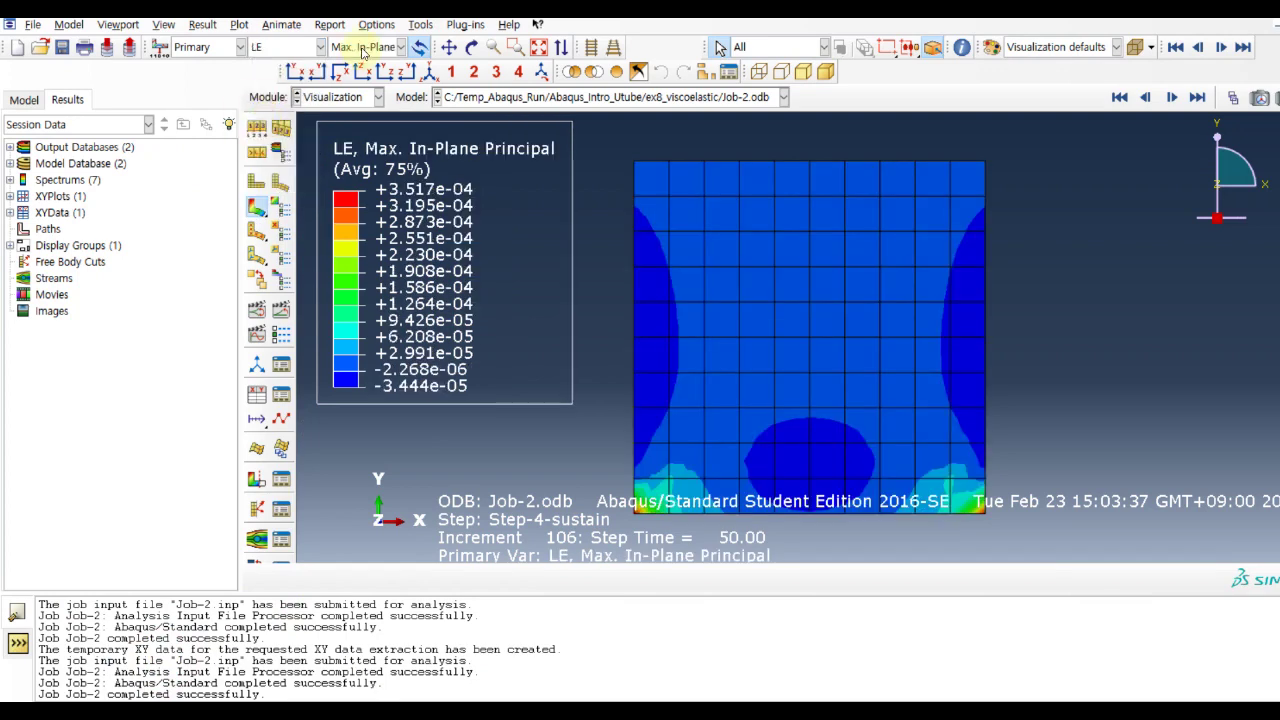
{"action": "left_click", "coordinate": [362, 50]}
{"action": "left_click", "coordinate": [378, 213]}
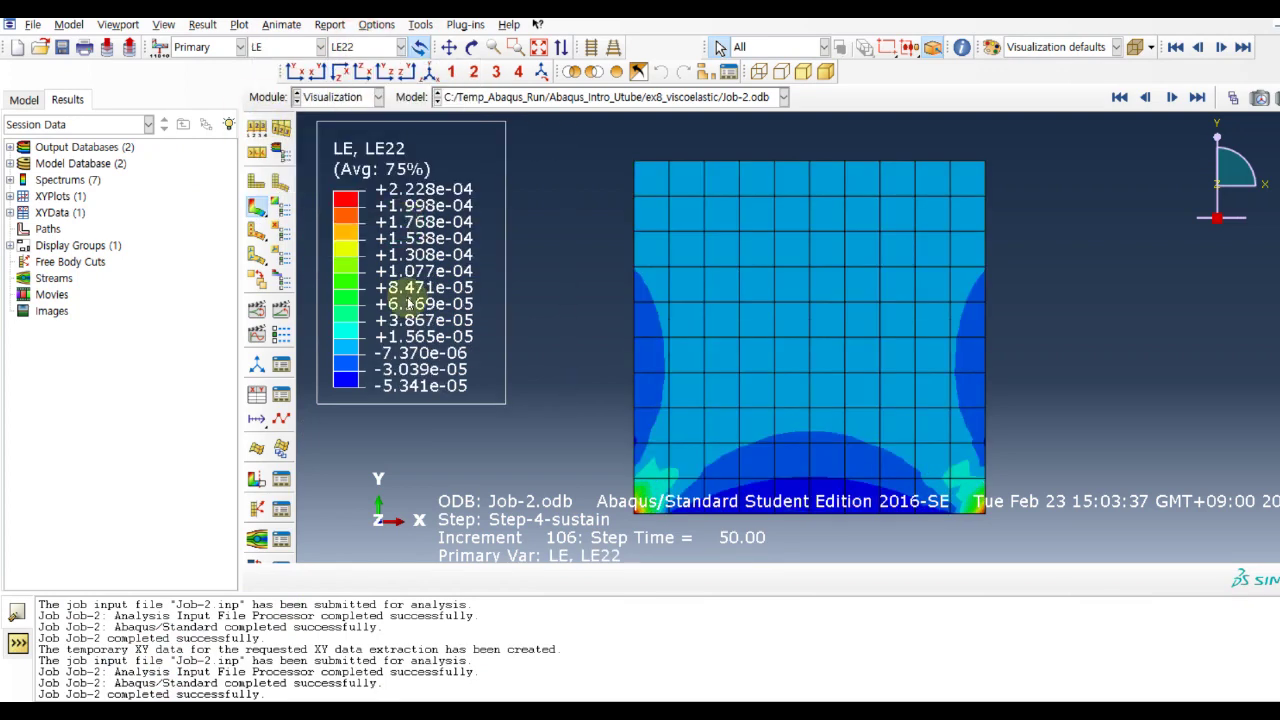
Go to frame 5 of the Job-2 results, at the end of Step-1-rise, to examine the LE22 contour
{"action": "left_click", "coordinate": [1233, 99]}
{"action": "left_click_drag", "start_coordinate": [1176, 508], "coordinate": [1051, 508]}
{"action": "left_click", "coordinate": [1023, 505]}
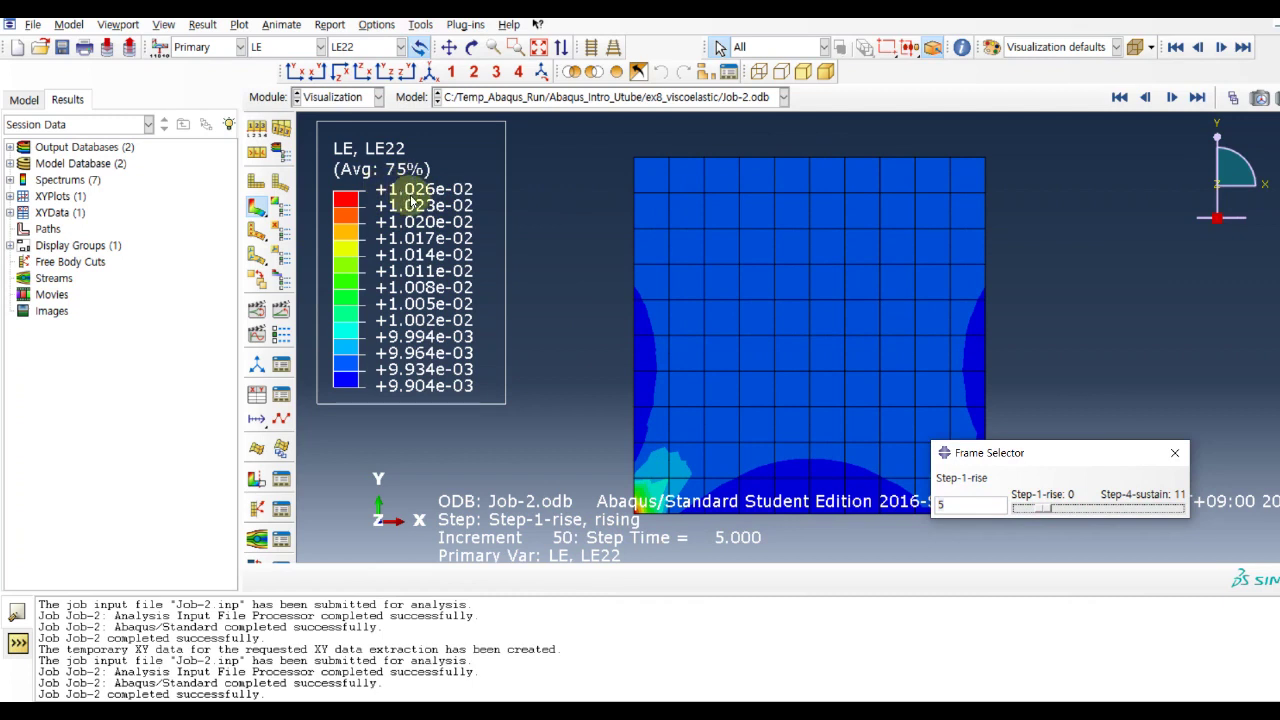
{"action": "left_click", "coordinate": [1175, 453]}
Plot the unique nodal LE22 strain over time from field output for the middle node of the square's top edge
{"action": "left_click", "coordinate": [276, 275]}
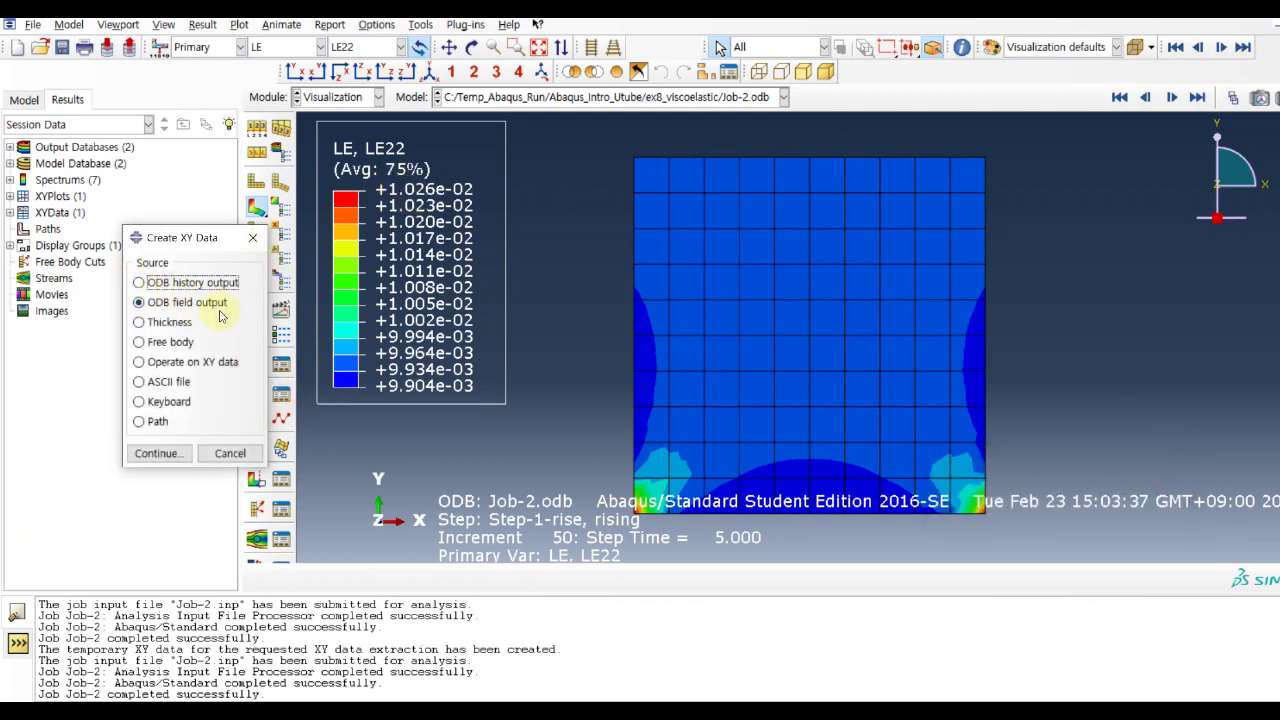
{"action": "left_click", "coordinate": [167, 453]}
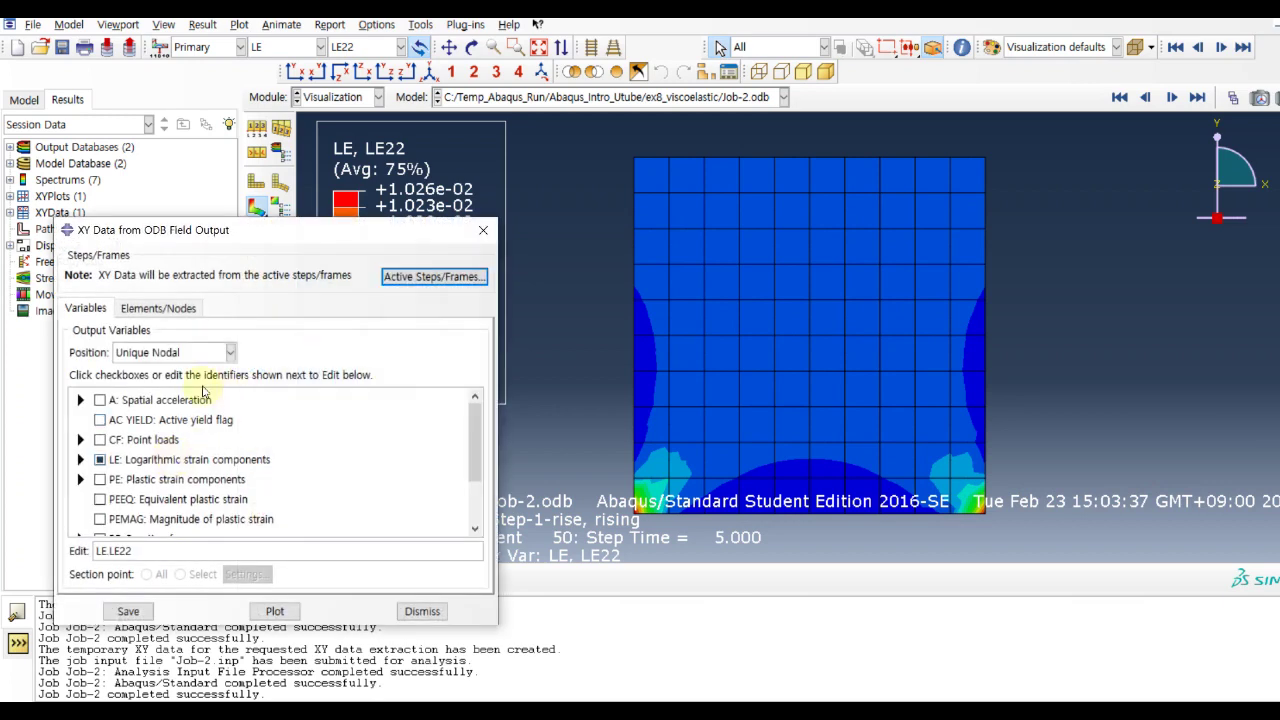
{"action": "left_click", "coordinate": [80, 459]}
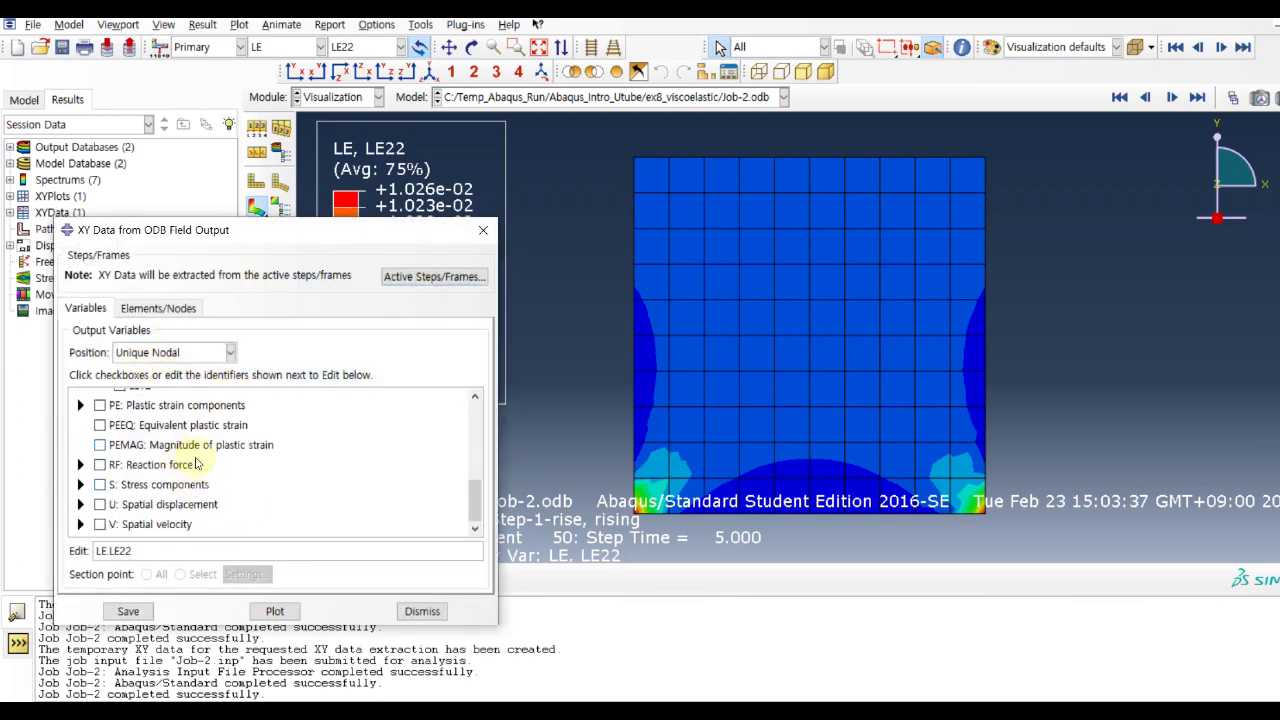
{"action": "left_click", "coordinate": [157, 309]}
{"action": "left_click", "coordinate": [185, 572]}
{"action": "left_click", "coordinate": [212, 355]}
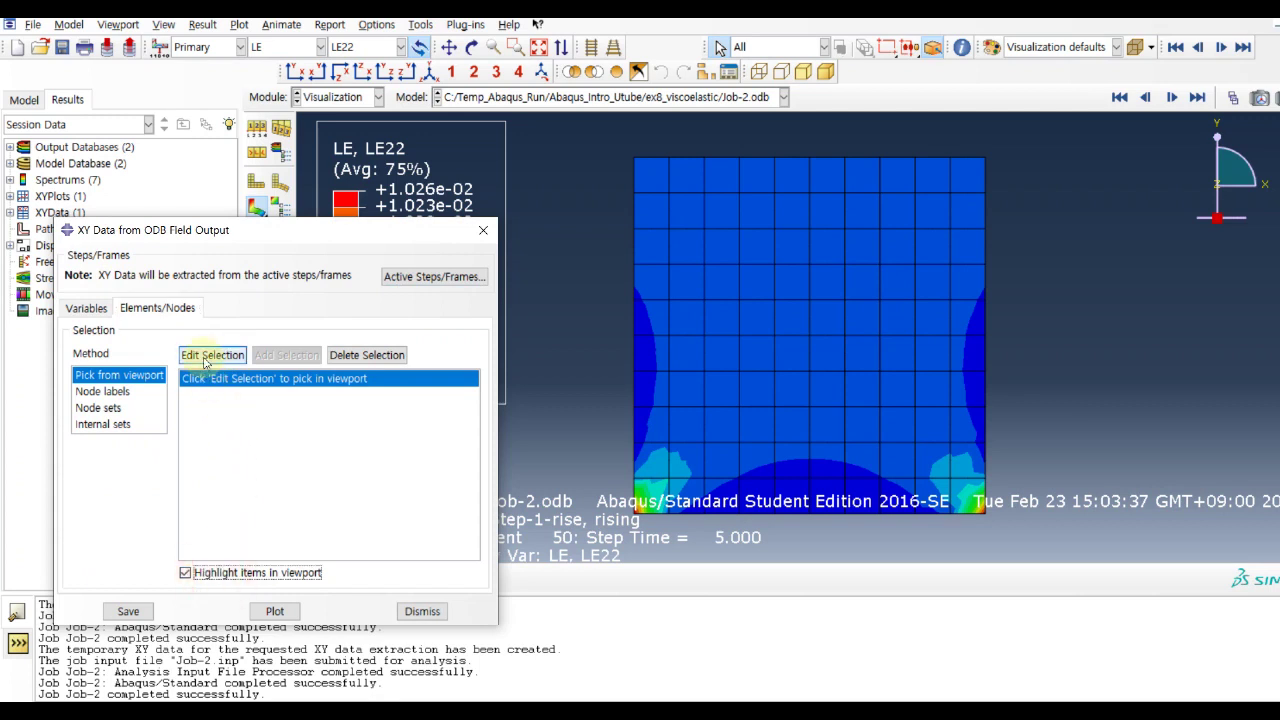
{"action": "left_click", "coordinate": [810, 160]}
{"action": "left_click", "coordinate": [561, 578]}
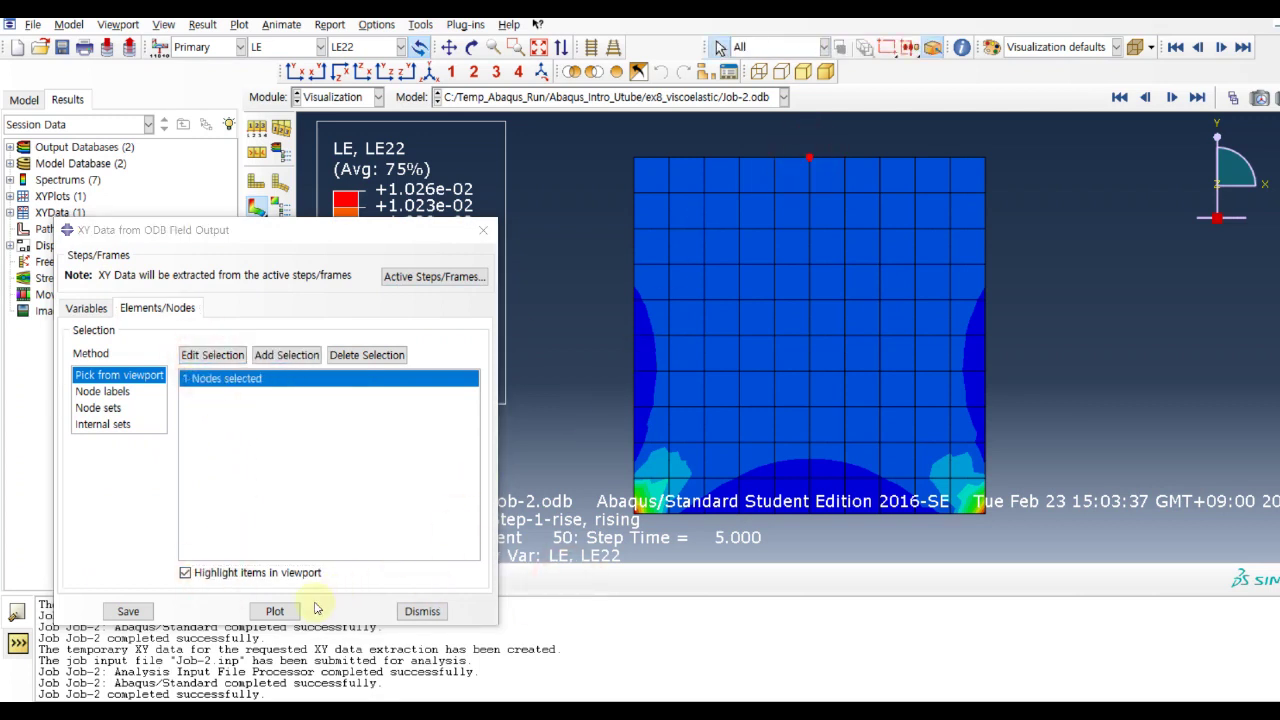
{"action": "left_click", "coordinate": [285, 611]}
{"action": "left_click", "coordinate": [420, 611]}
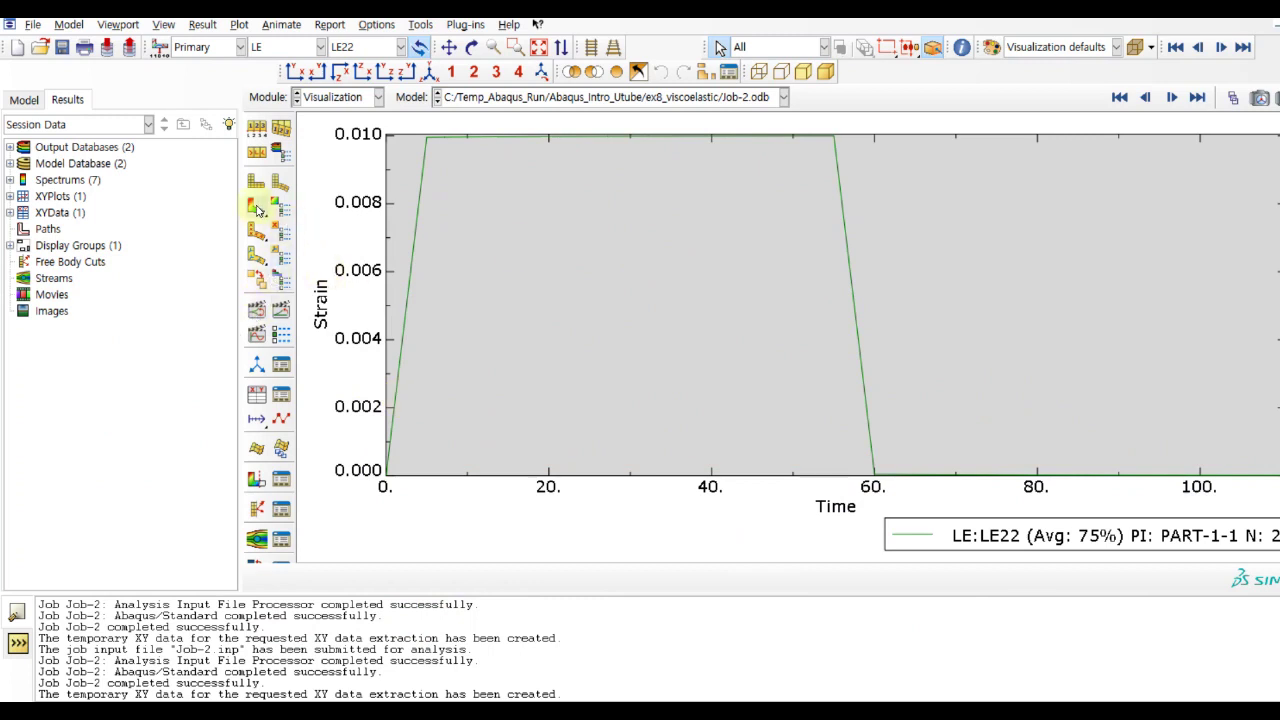
Start a new XY data extraction from field output and replace the strain variable with stress component S22
{"action": "left_click", "coordinate": [256, 395]}
{"action": "left_click", "coordinate": [166, 452]}
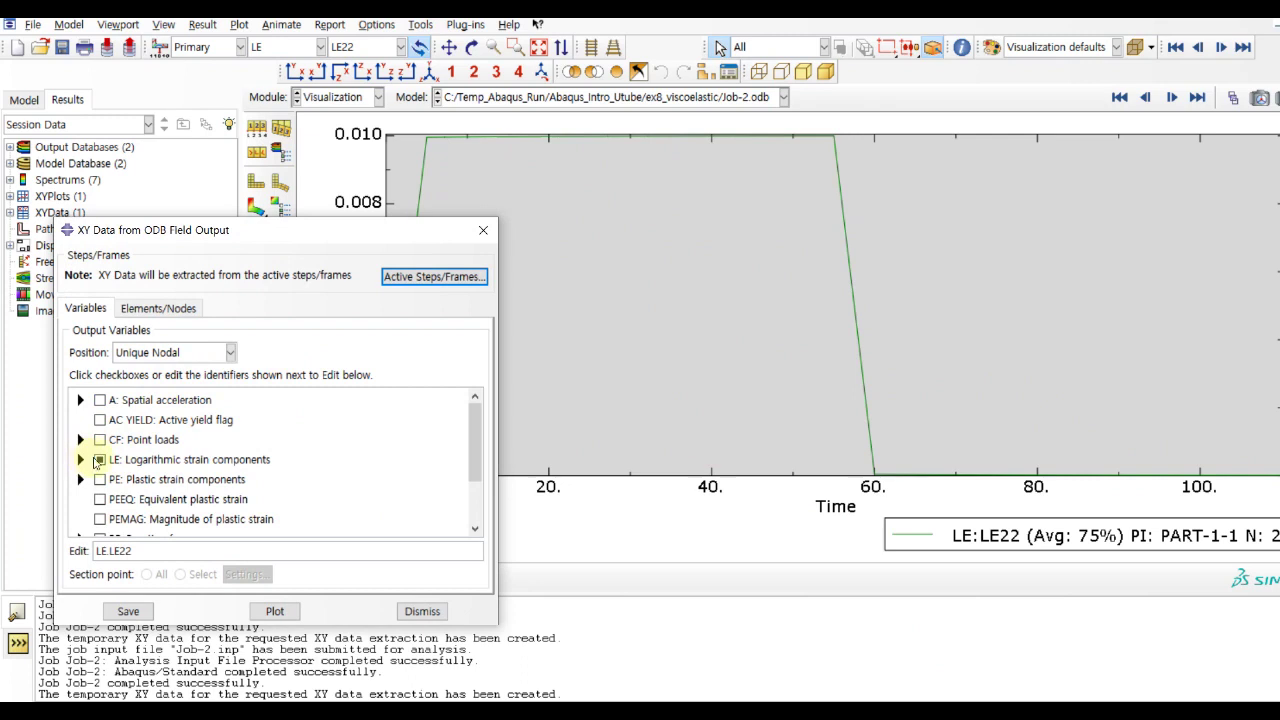
{"action": "left_click", "coordinate": [99, 460]}
{"action": "scroll", "coordinate": [95, 470], "scroll_direction": "down", "scroll_amount": 4}
{"action": "left_click", "coordinate": [80, 484]}
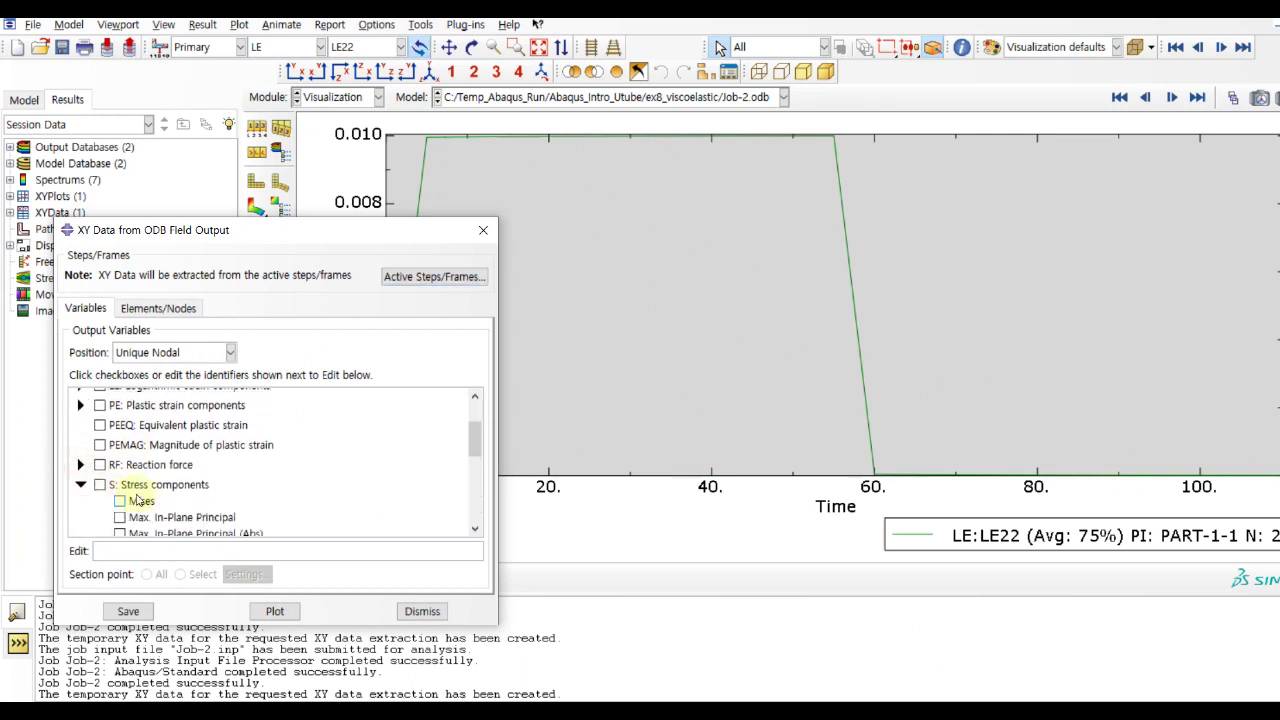
{"action": "scroll", "coordinate": [127, 500], "scroll_direction": "down", "scroll_amount": 5}
{"action": "left_click", "coordinate": [120, 456]}
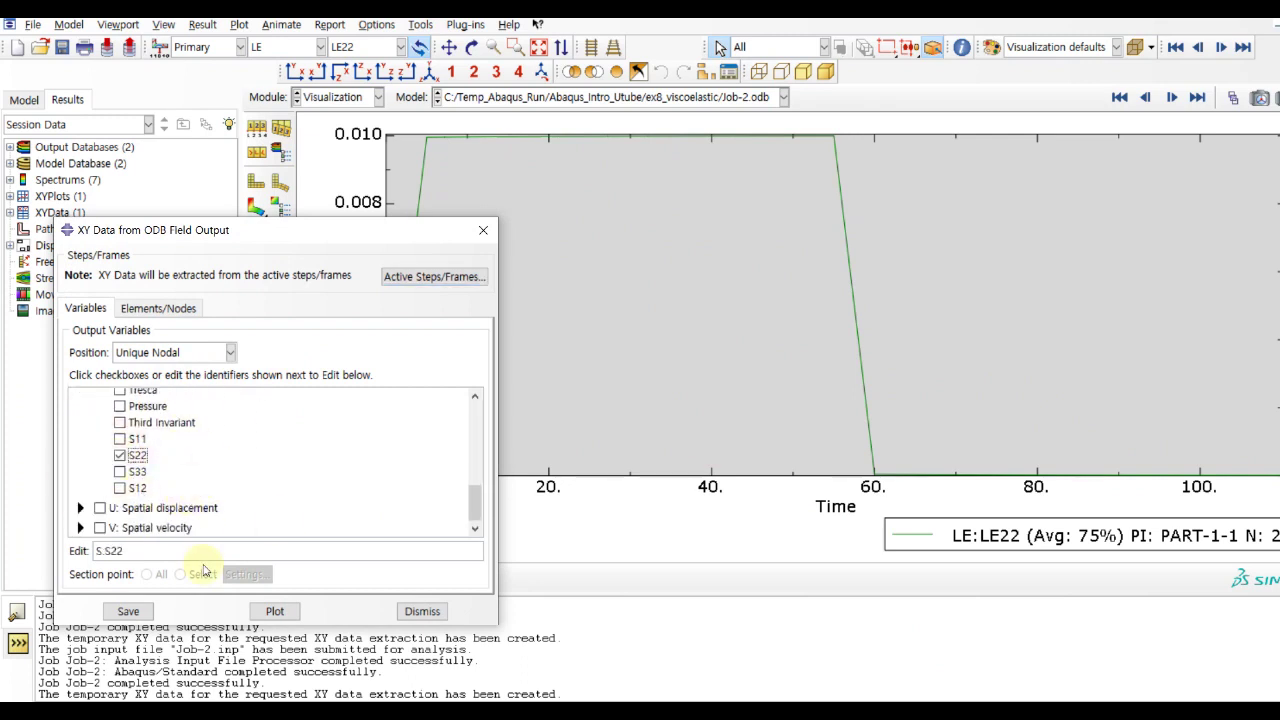
Plot the S22 stress over time for the middle node of the square's top edge
{"action": "left_click", "coordinate": [160, 309]}
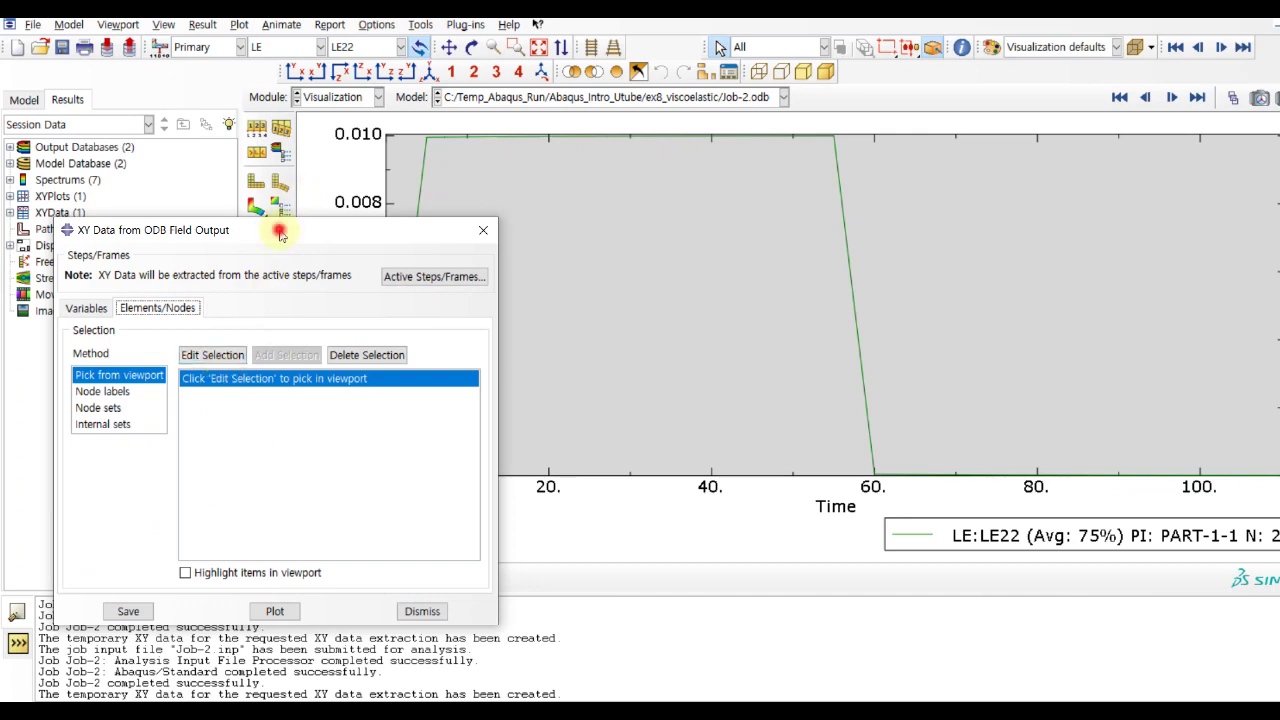
{"action": "left_click_drag", "start_coordinate": [280, 236], "coordinate": [262, 290]}
{"action": "left_click", "coordinate": [197, 626]}
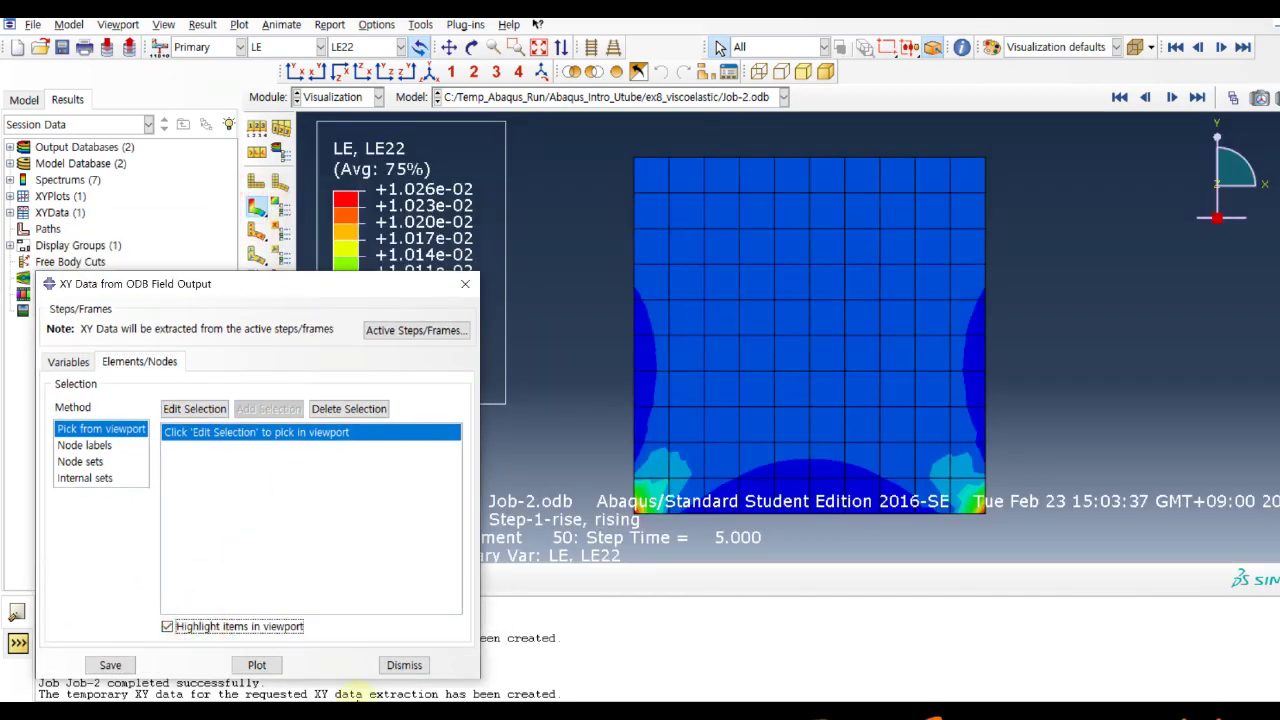
{"action": "left_click_drag", "start_coordinate": [313, 308], "coordinate": [297, 169]}
{"action": "left_click", "coordinate": [242, 525]}
{"action": "left_click", "coordinate": [243, 366]}
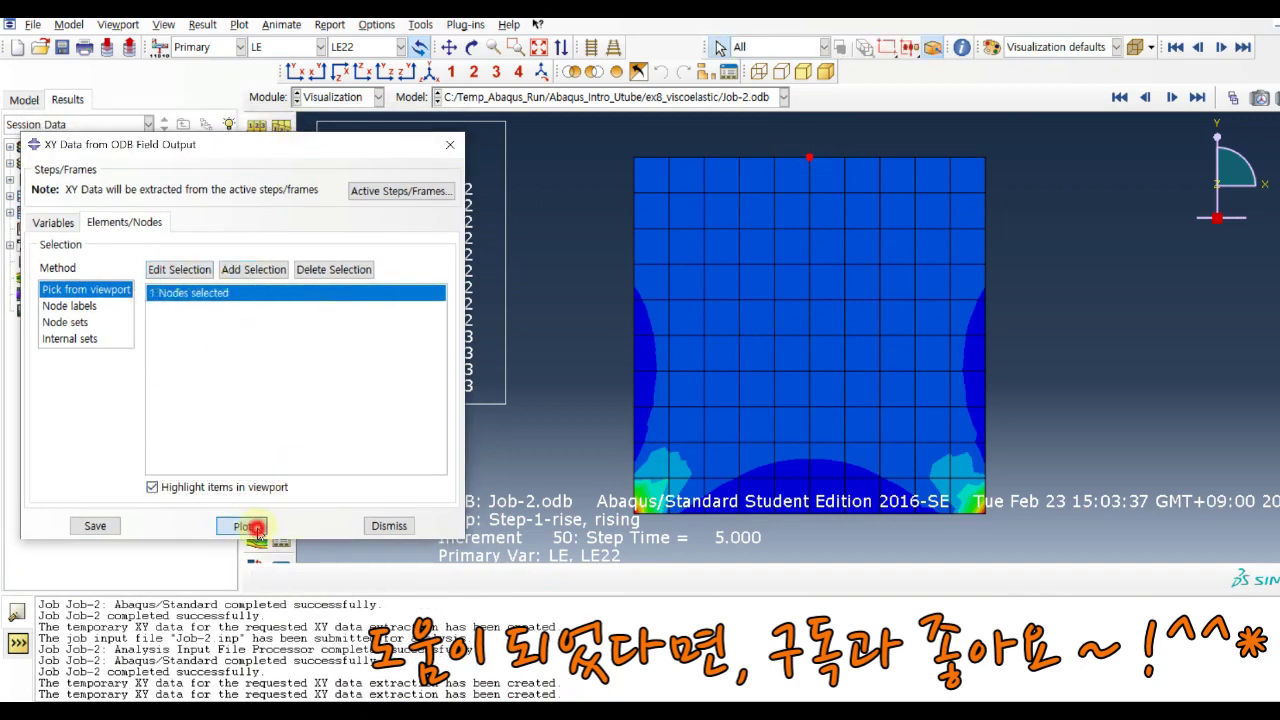
{"action": "left_click", "coordinate": [242, 525]}
{"action": "left_click", "coordinate": [388, 525]}
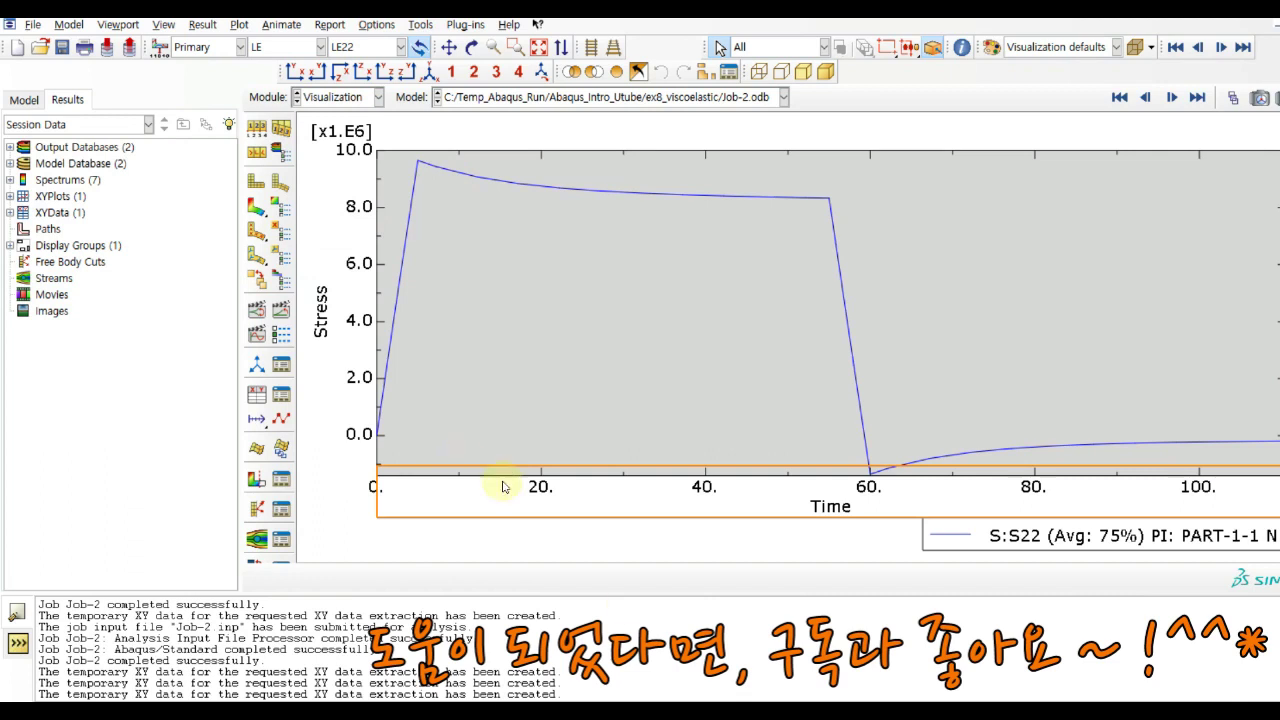